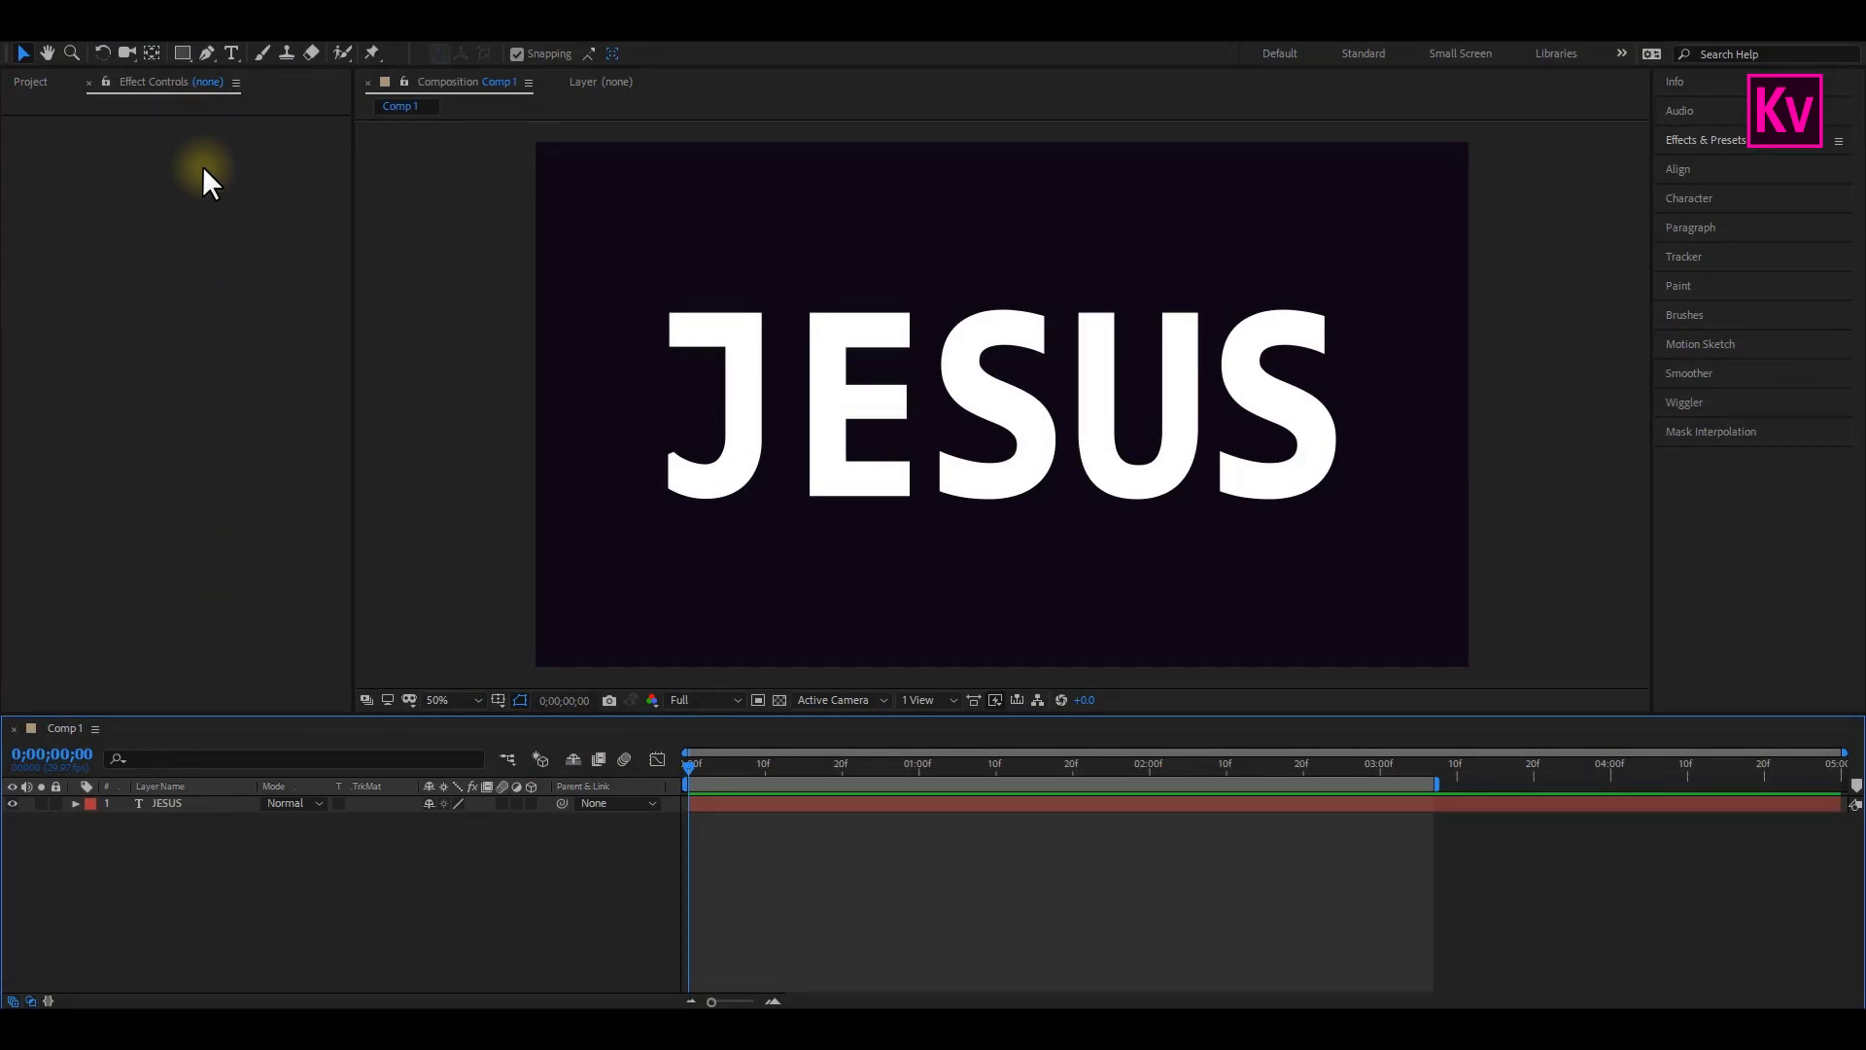
# Step: Draw a white rectangle bar beneath the JESUS text with the Rectangle Tool
pyautogui.click(182, 53)
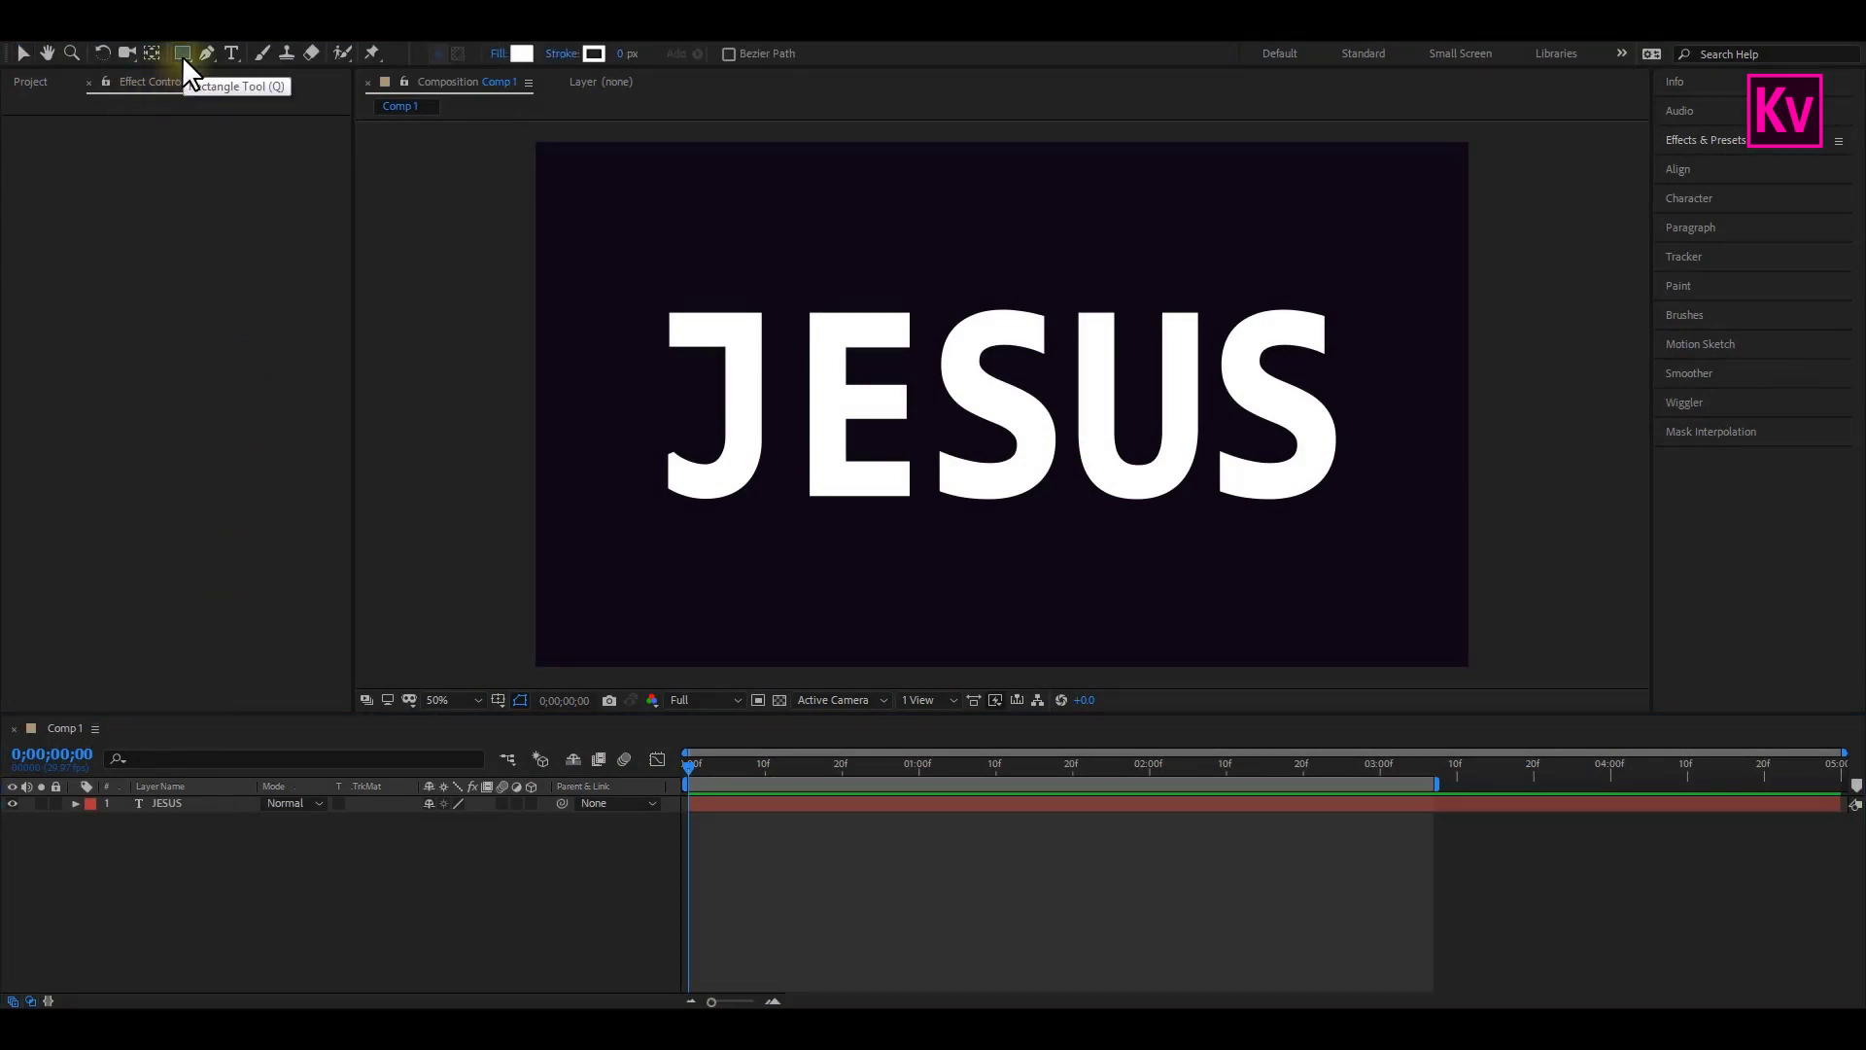
pyautogui.moveTo(570, 528)
pyautogui.mouseDown()
pyautogui.moveTo(1147, 613)
pyautogui.moveTo(1384, 614)
pyautogui.mouseUp()
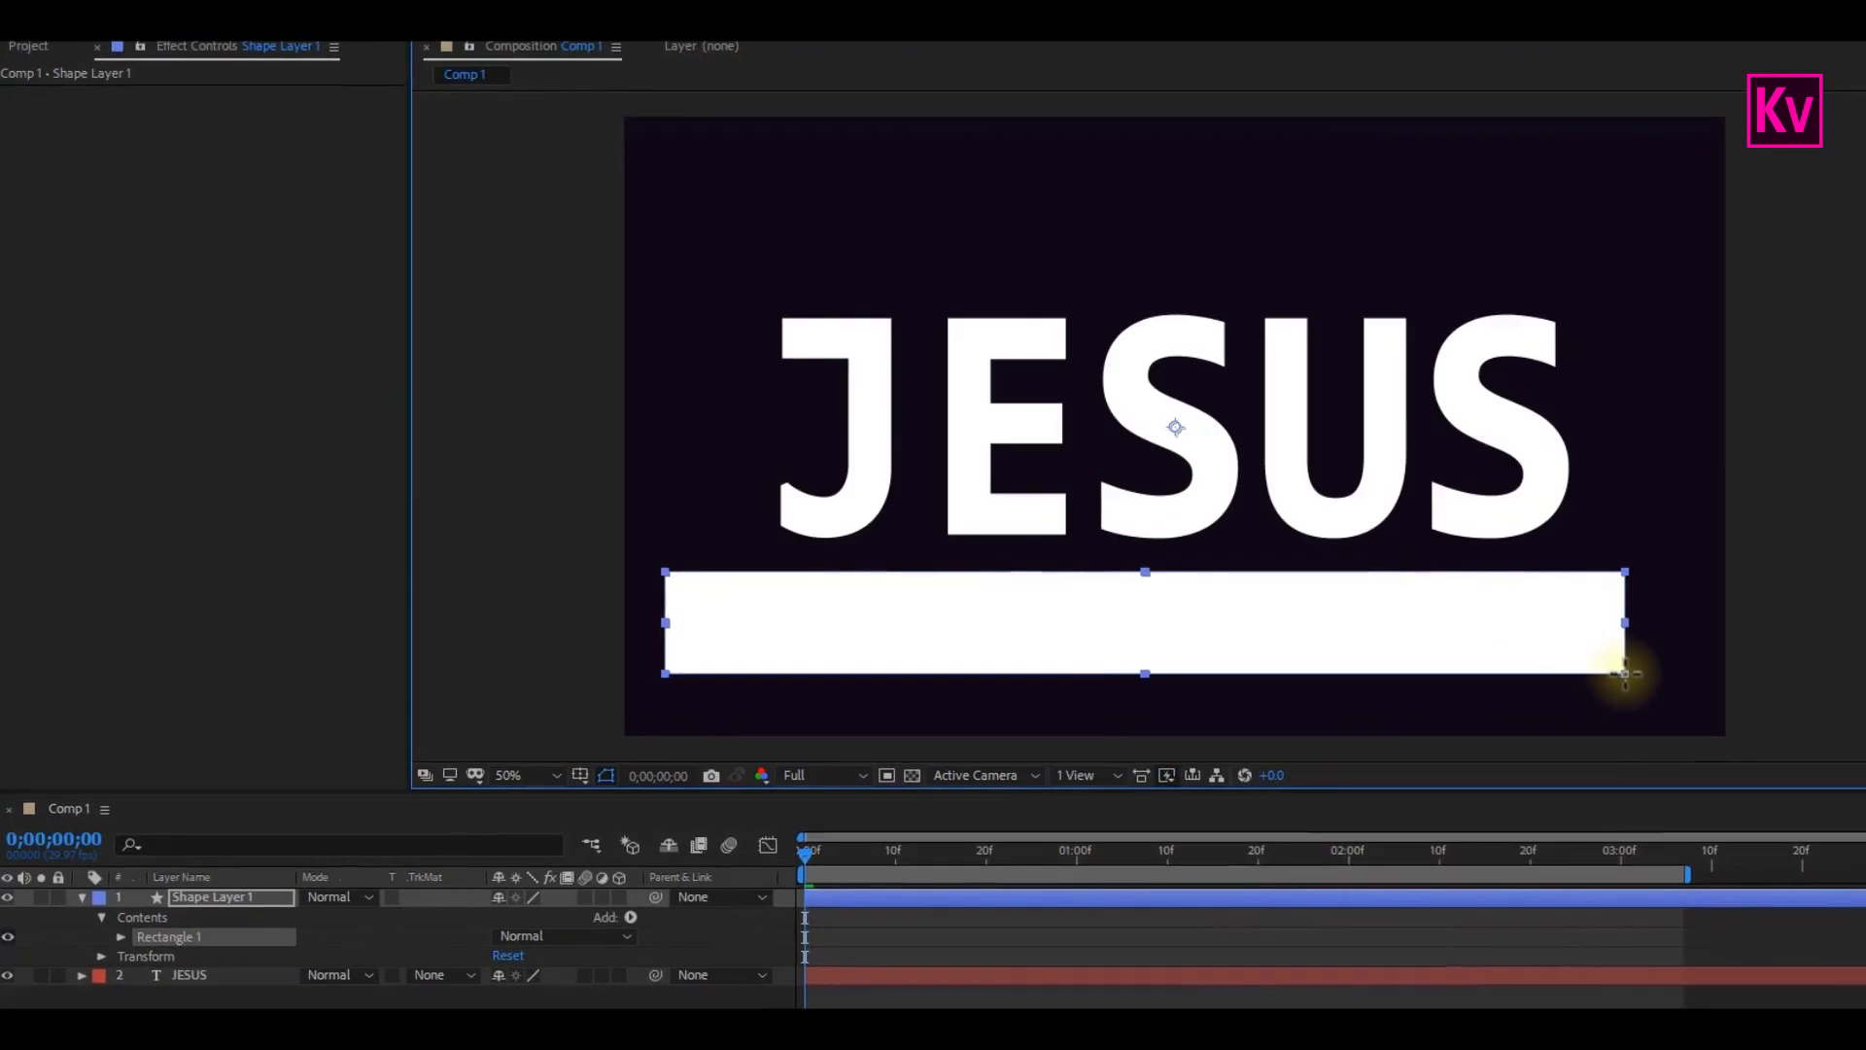
pyautogui.moveTo(1624, 673); pyautogui.dragTo(1624, 666)
# Step: Apply Turbulent Displace to the bar with Amount 160 and Twist displacement
pyautogui.hotkey('ctrl', '5')
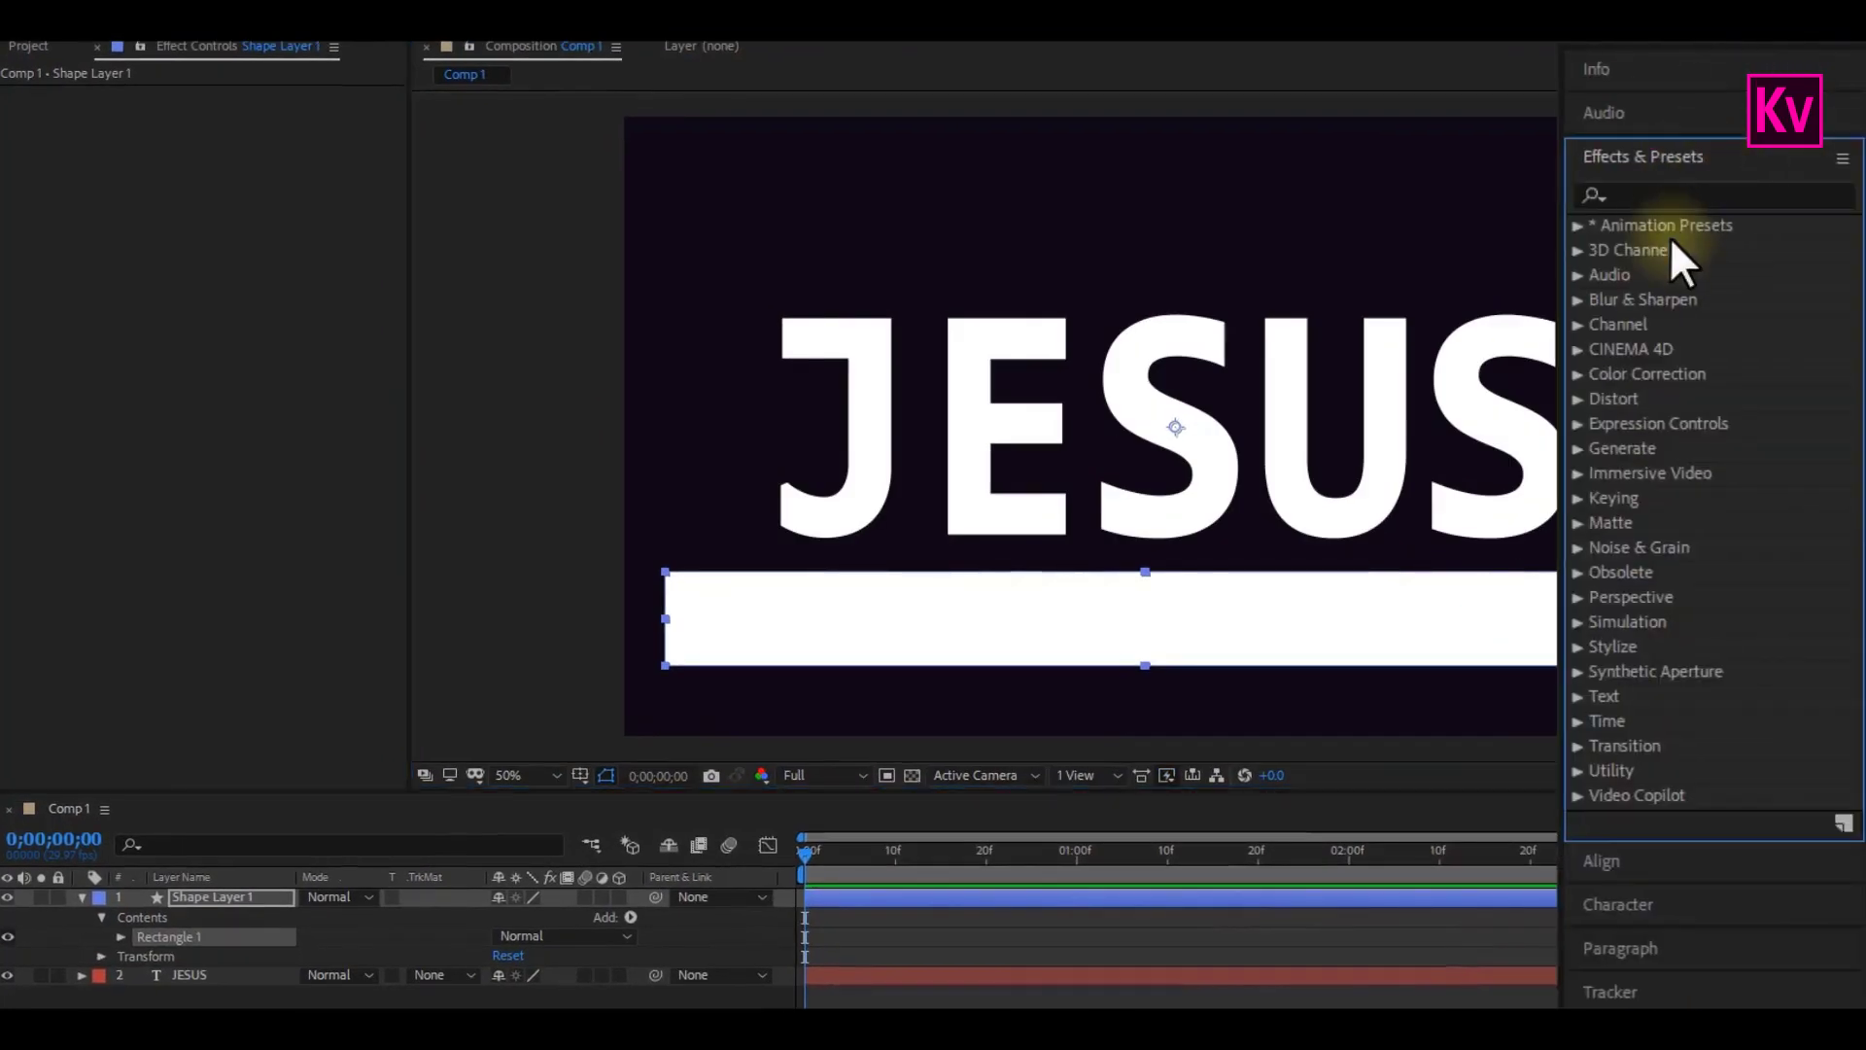
pyautogui.click(1666, 195)
pyautogui.write('turb')
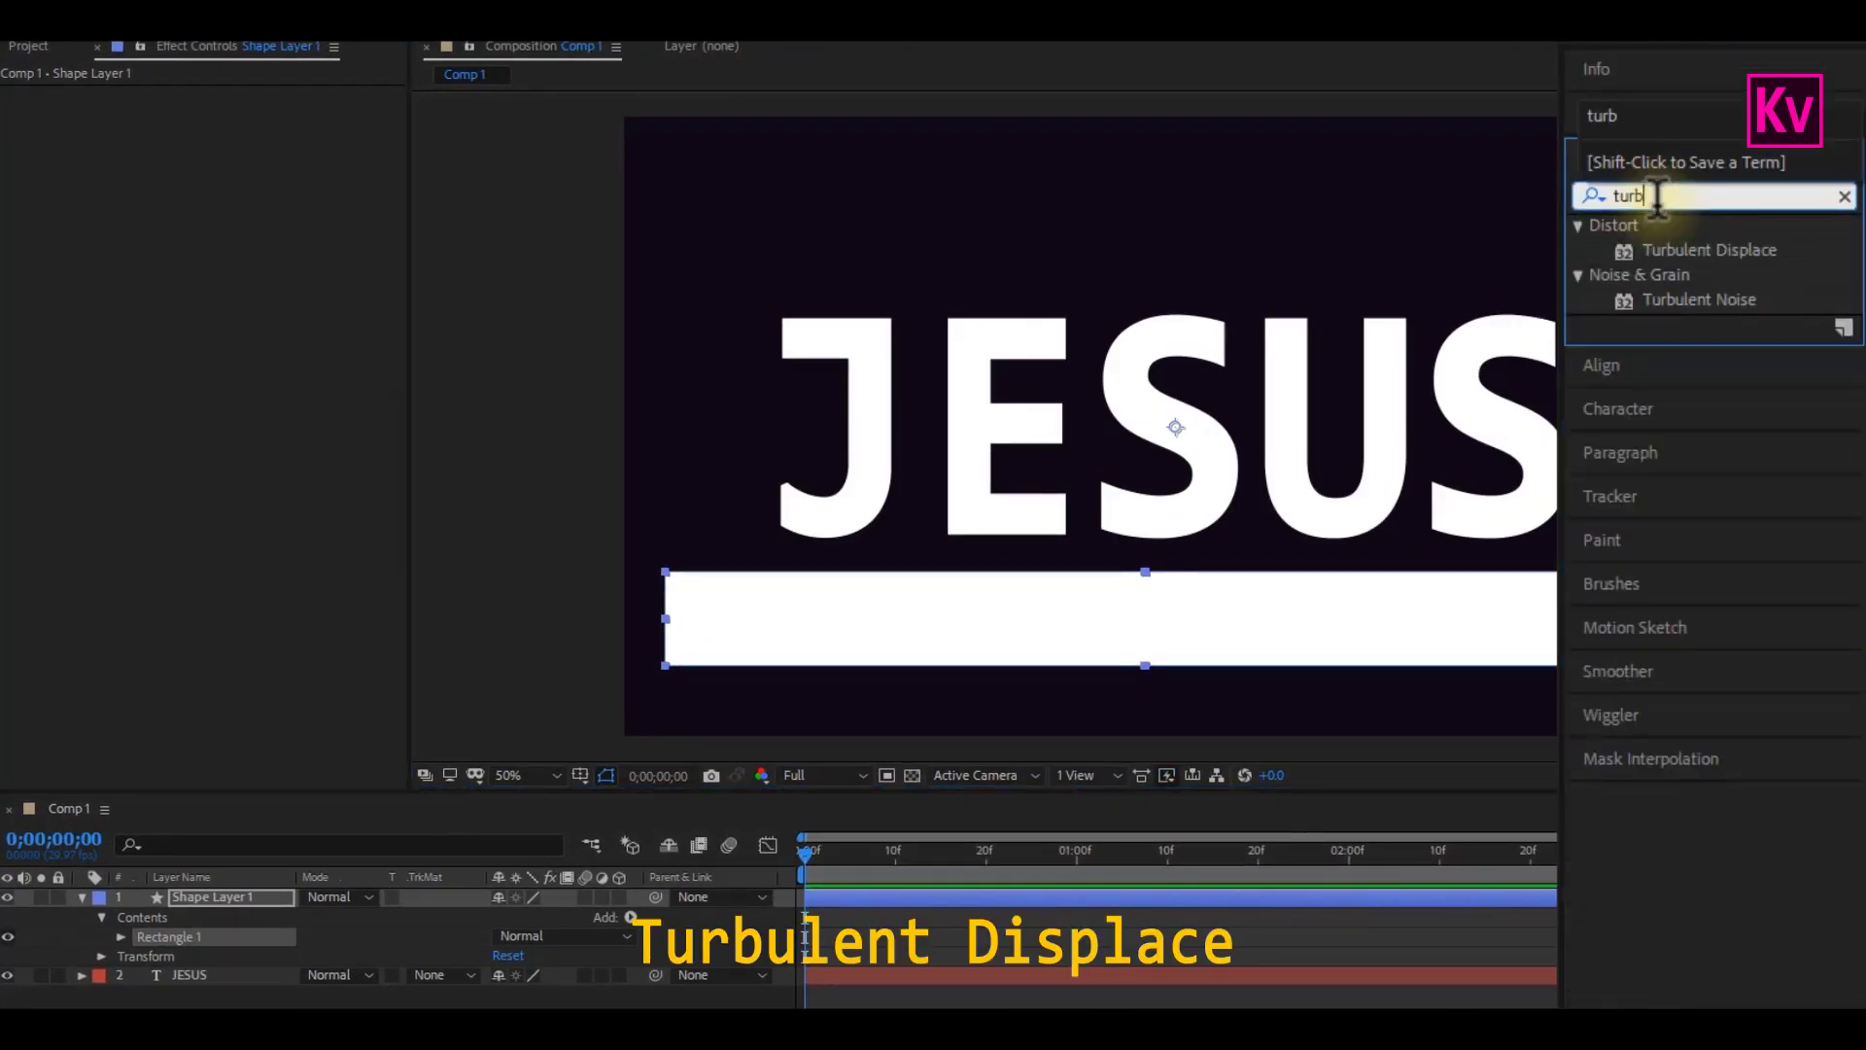
pyautogui.moveTo(1695, 250)
pyautogui.mouseDown()
pyautogui.moveTo(1210, 847)
pyautogui.moveTo(1116, 894)
pyautogui.mouseUp()
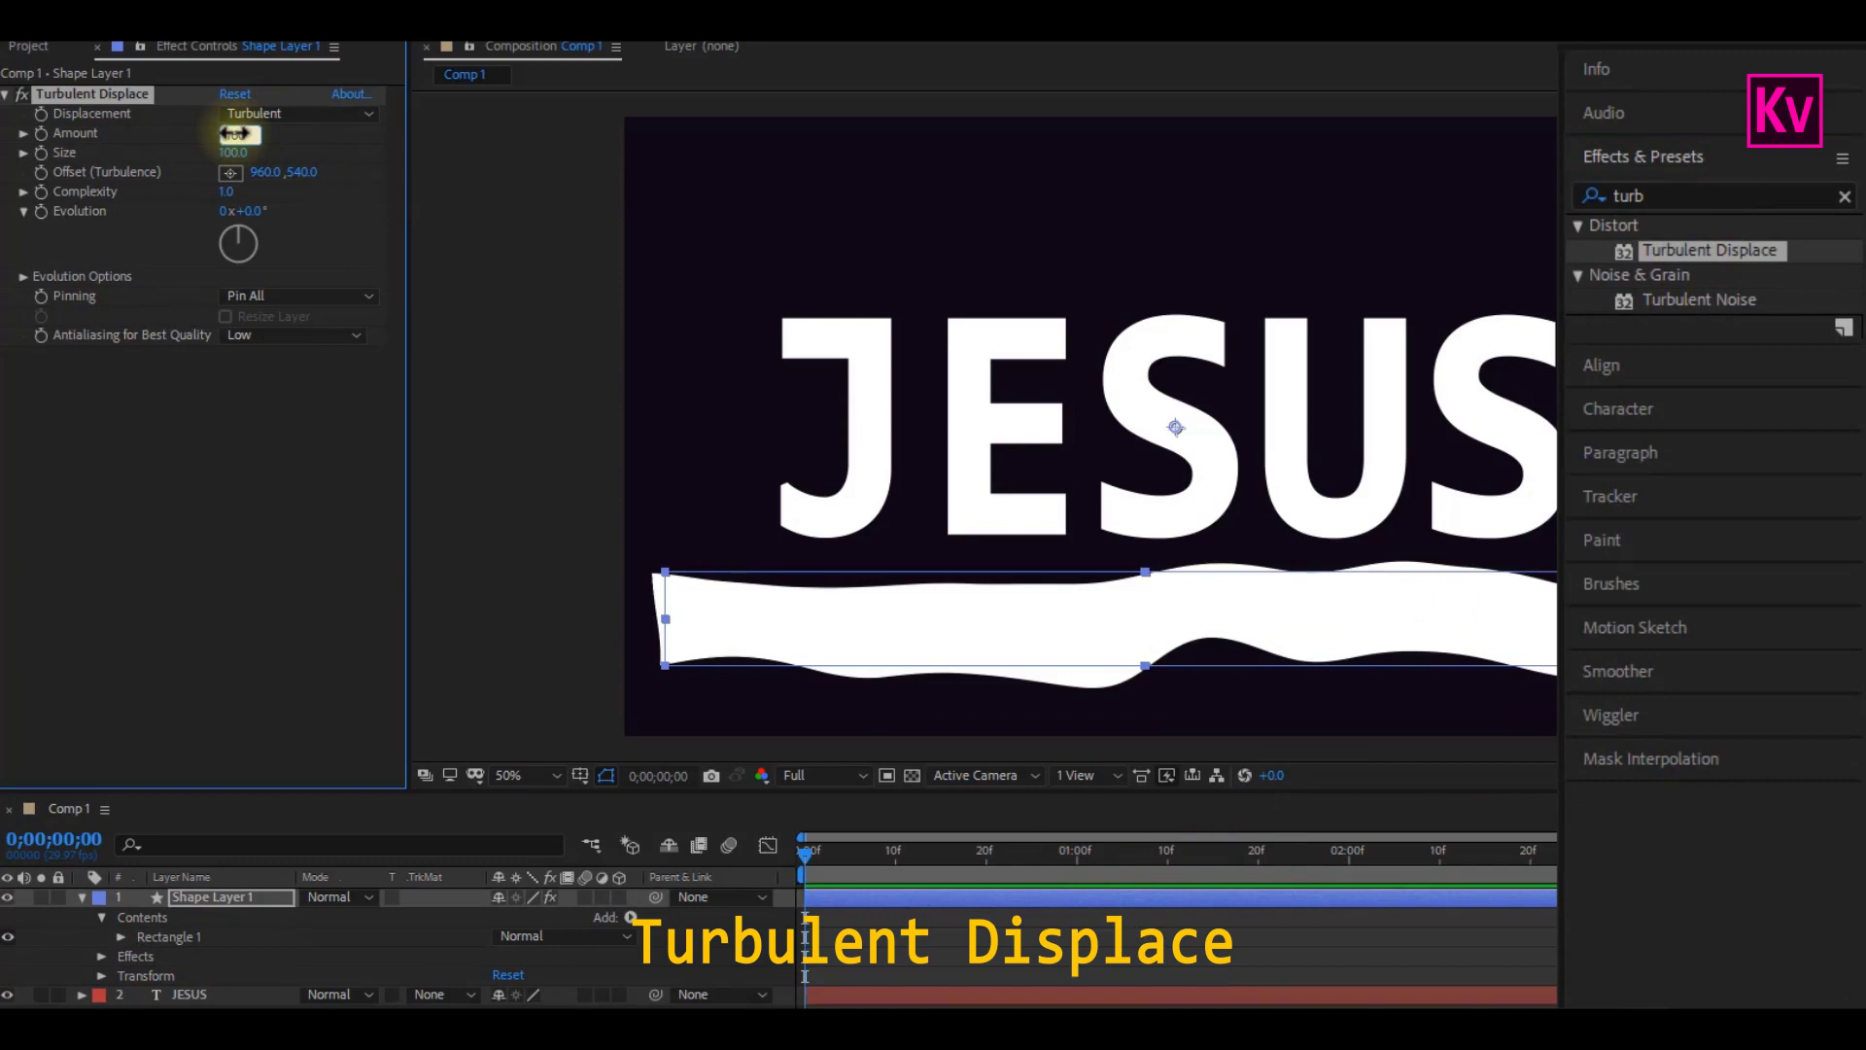
pyautogui.moveTo(233, 132); pyautogui.dragTo(233, 132)
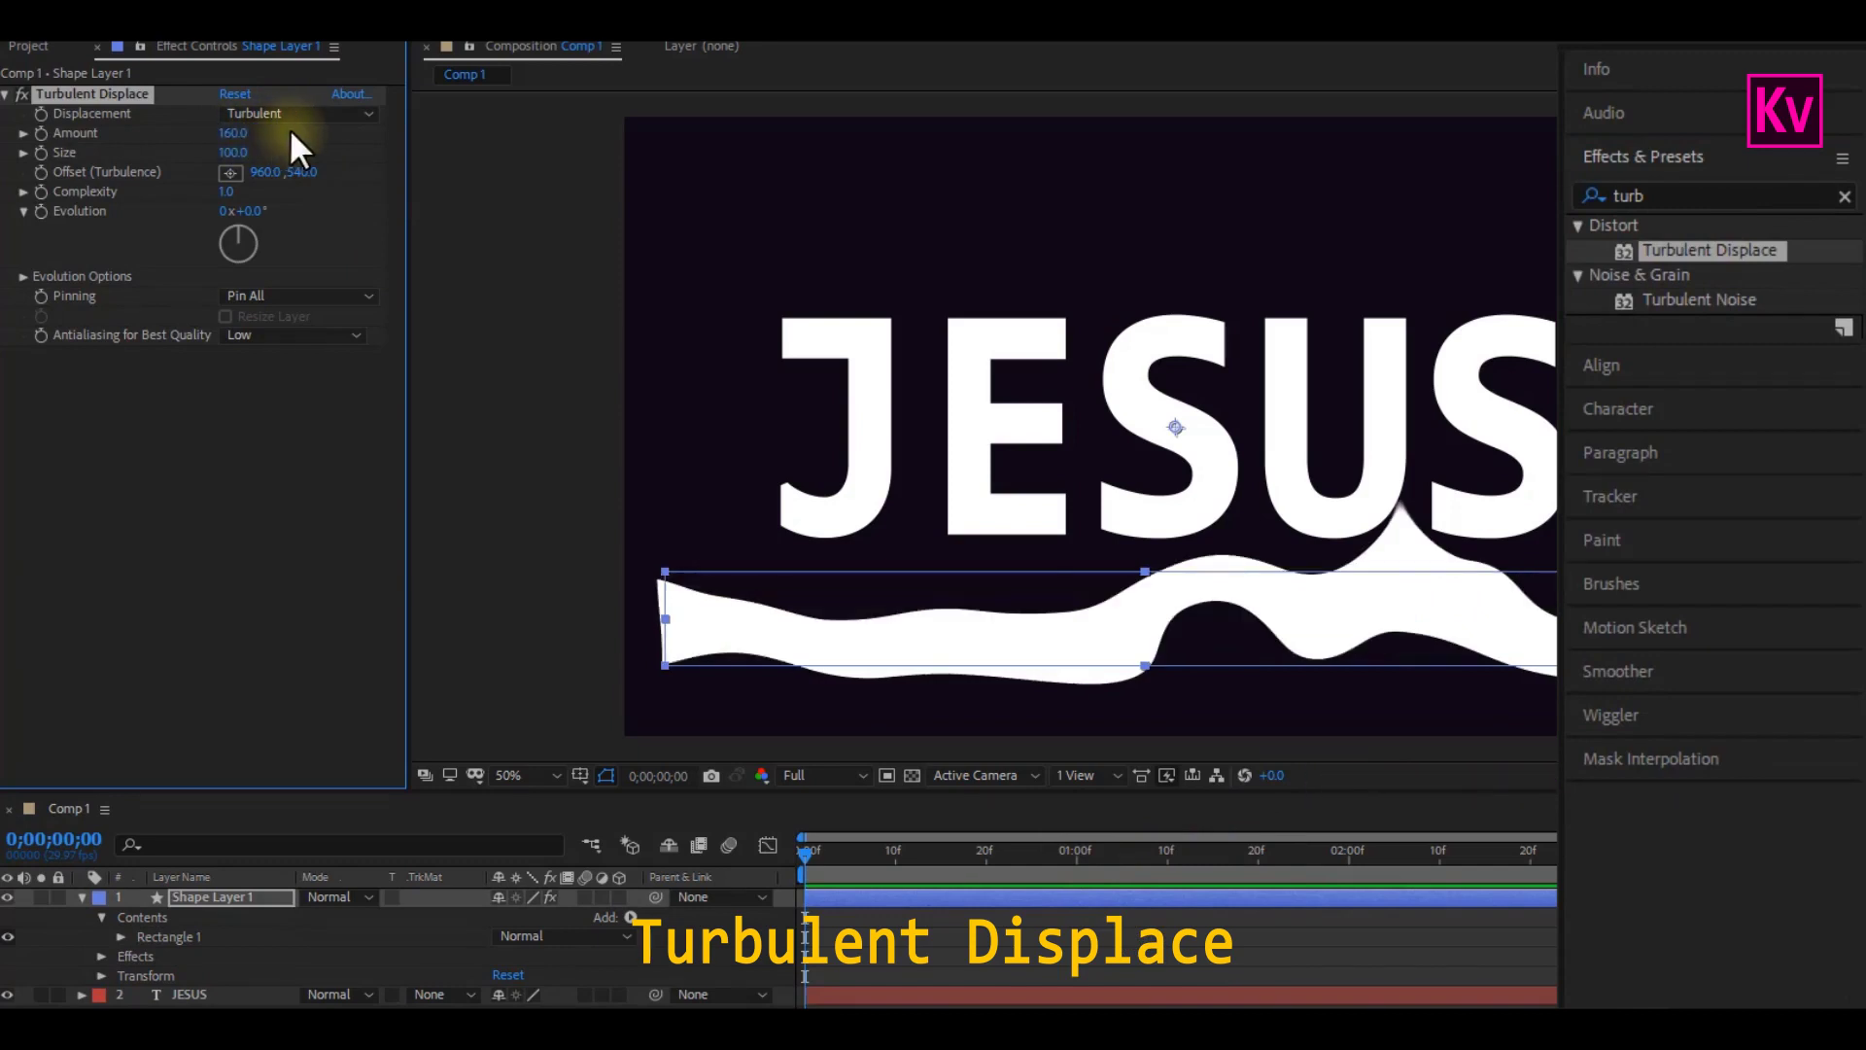
pyautogui.click(331, 113)
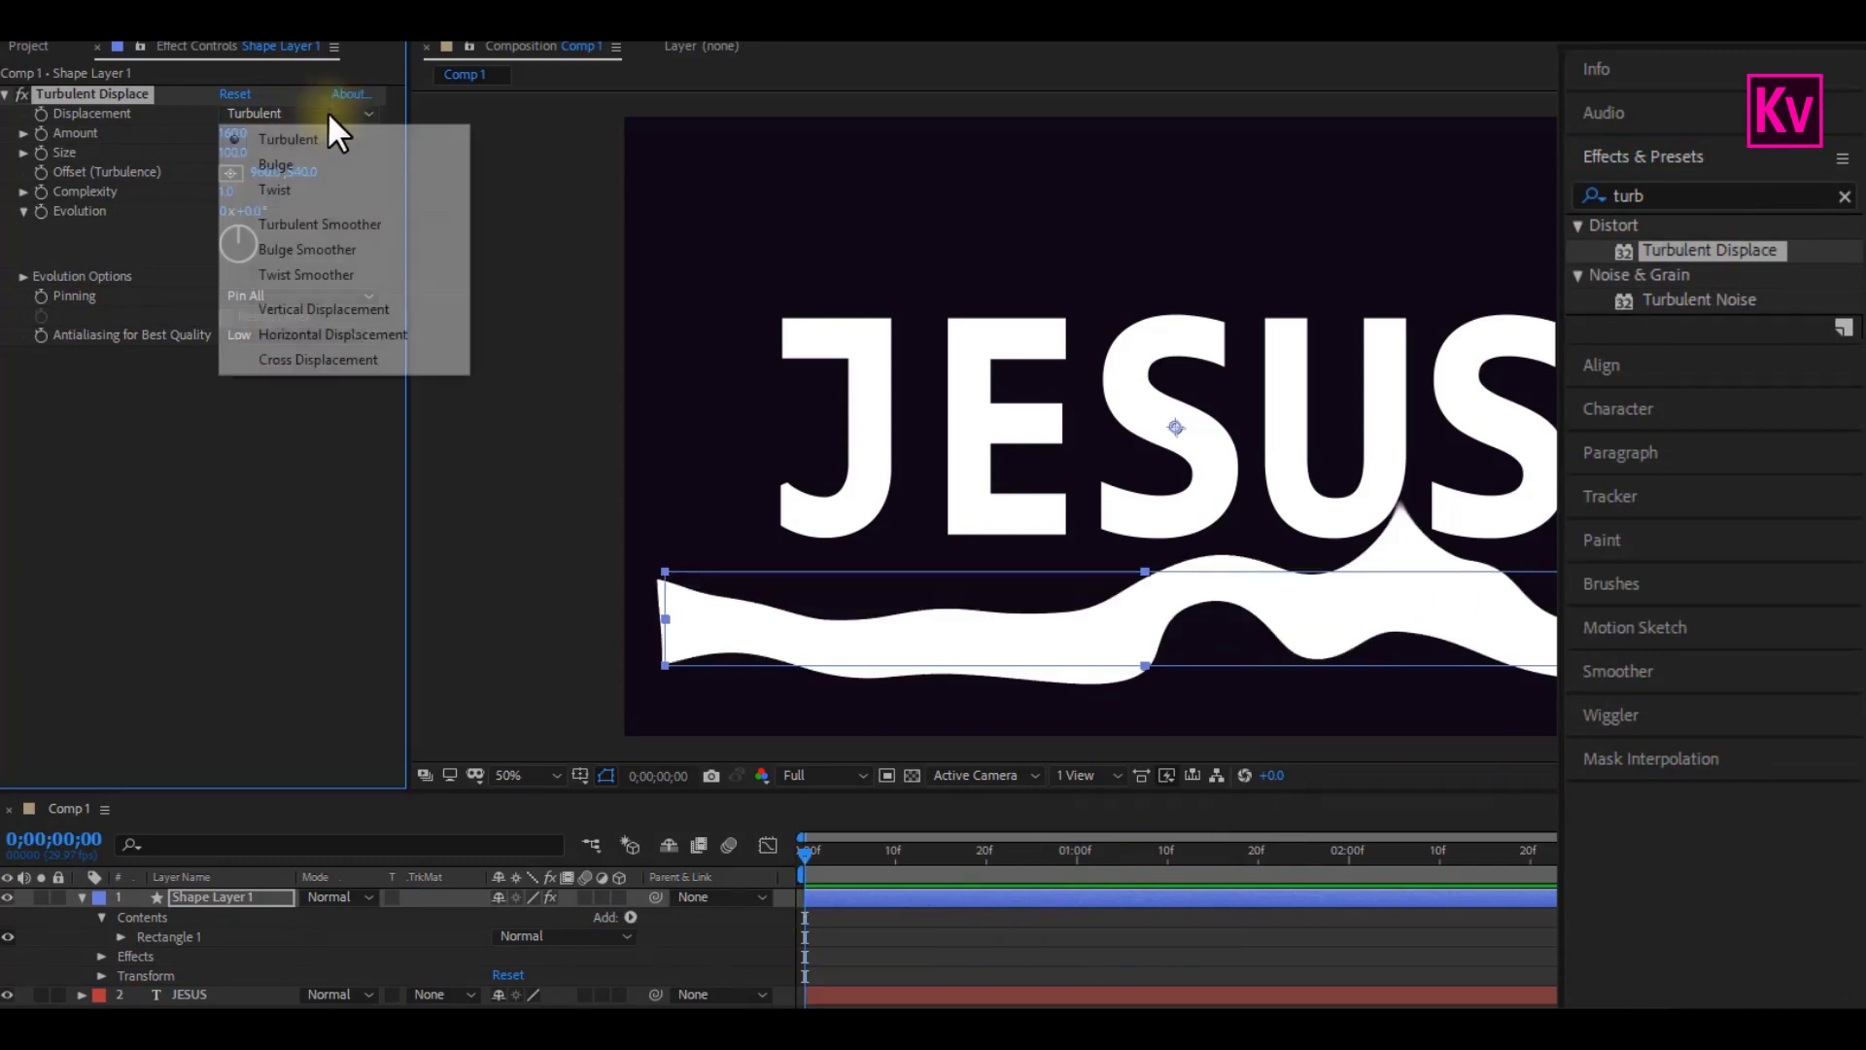
pyautogui.click(294, 182)
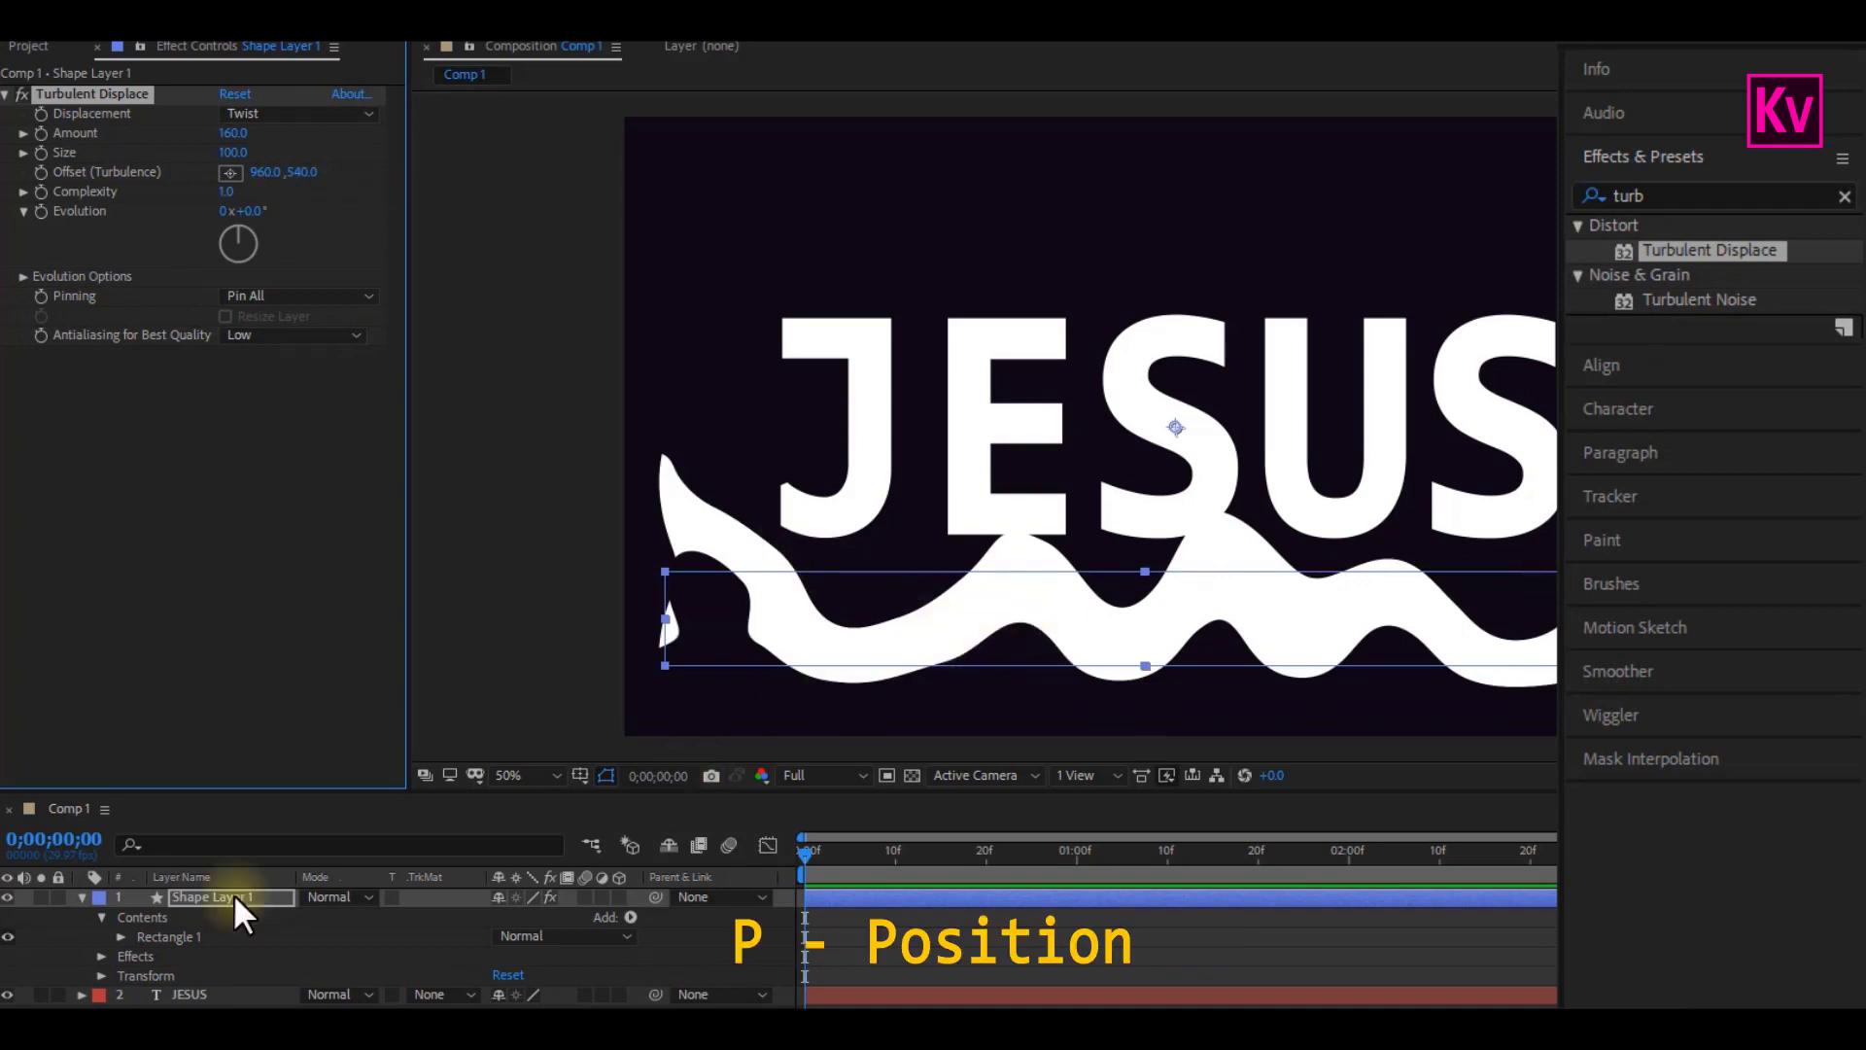
# Step: Keyframe the bar's Position at 0:00 and at 2:00 with Y 13, then preview the rise
pyautogui.press('p')
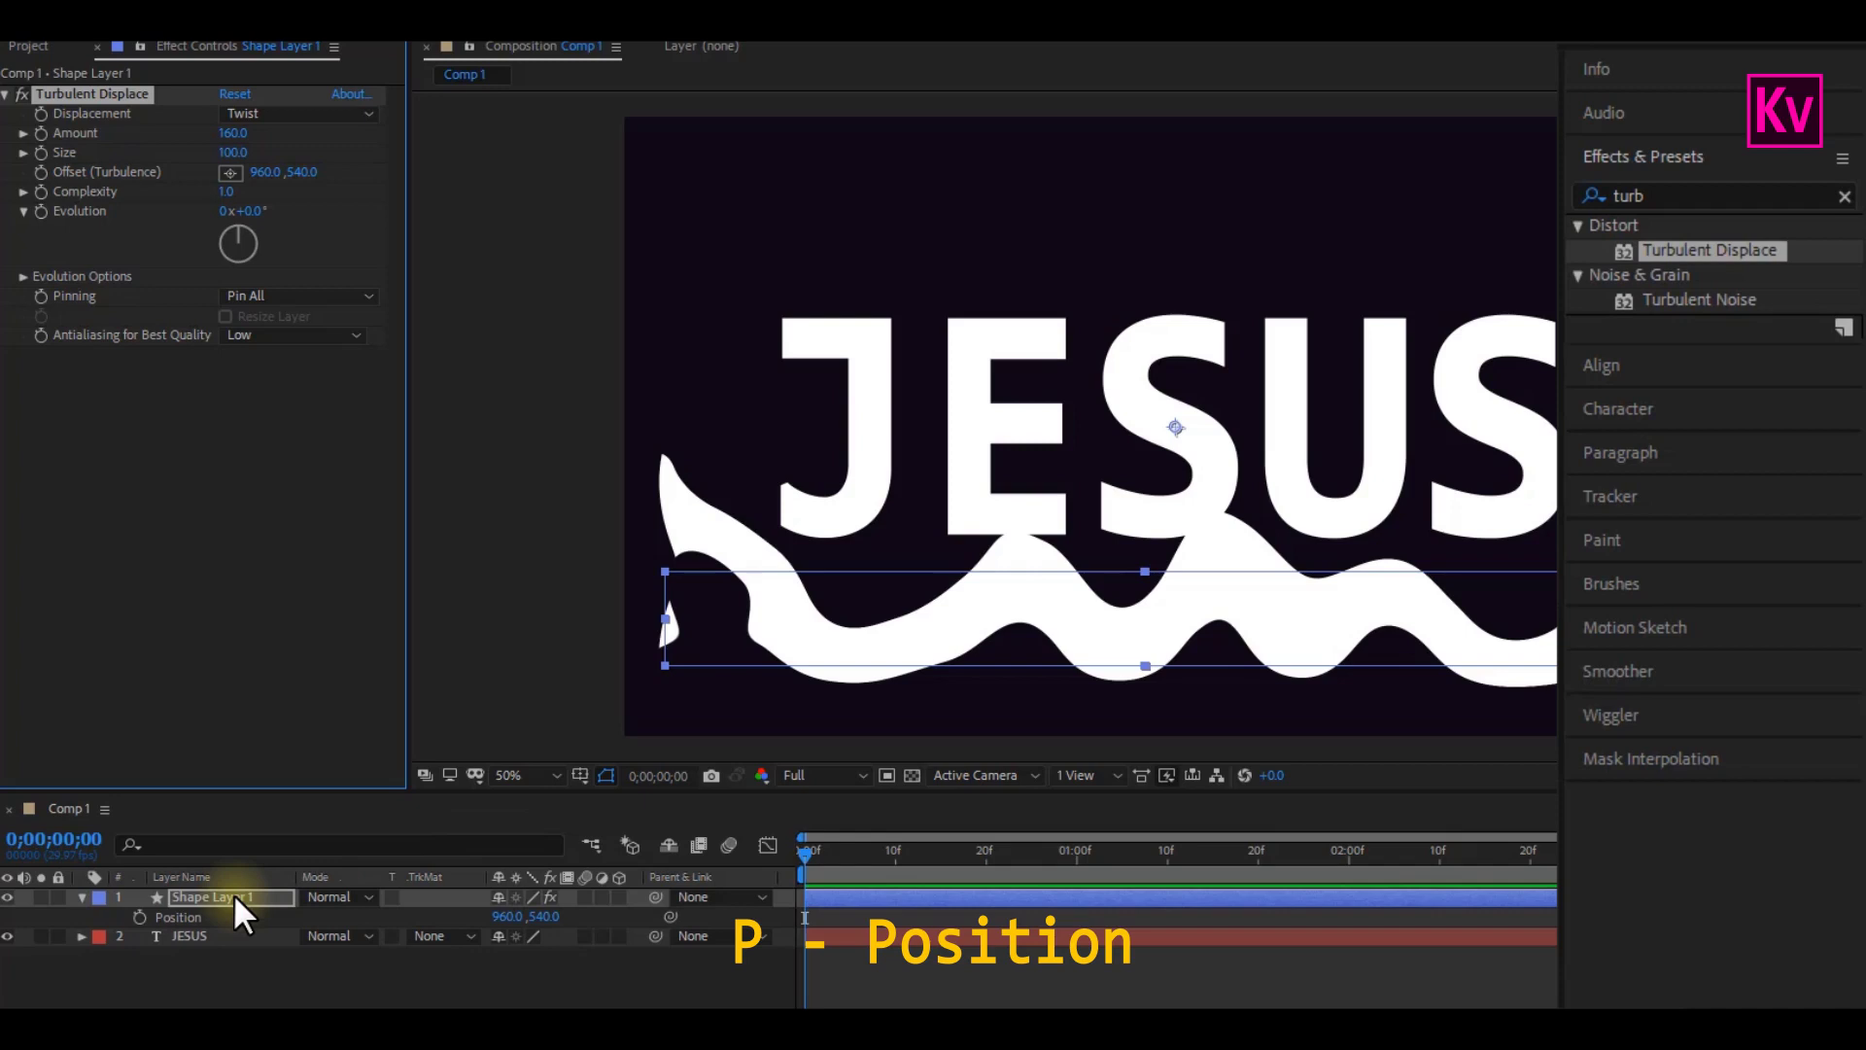
pyautogui.click(137, 918)
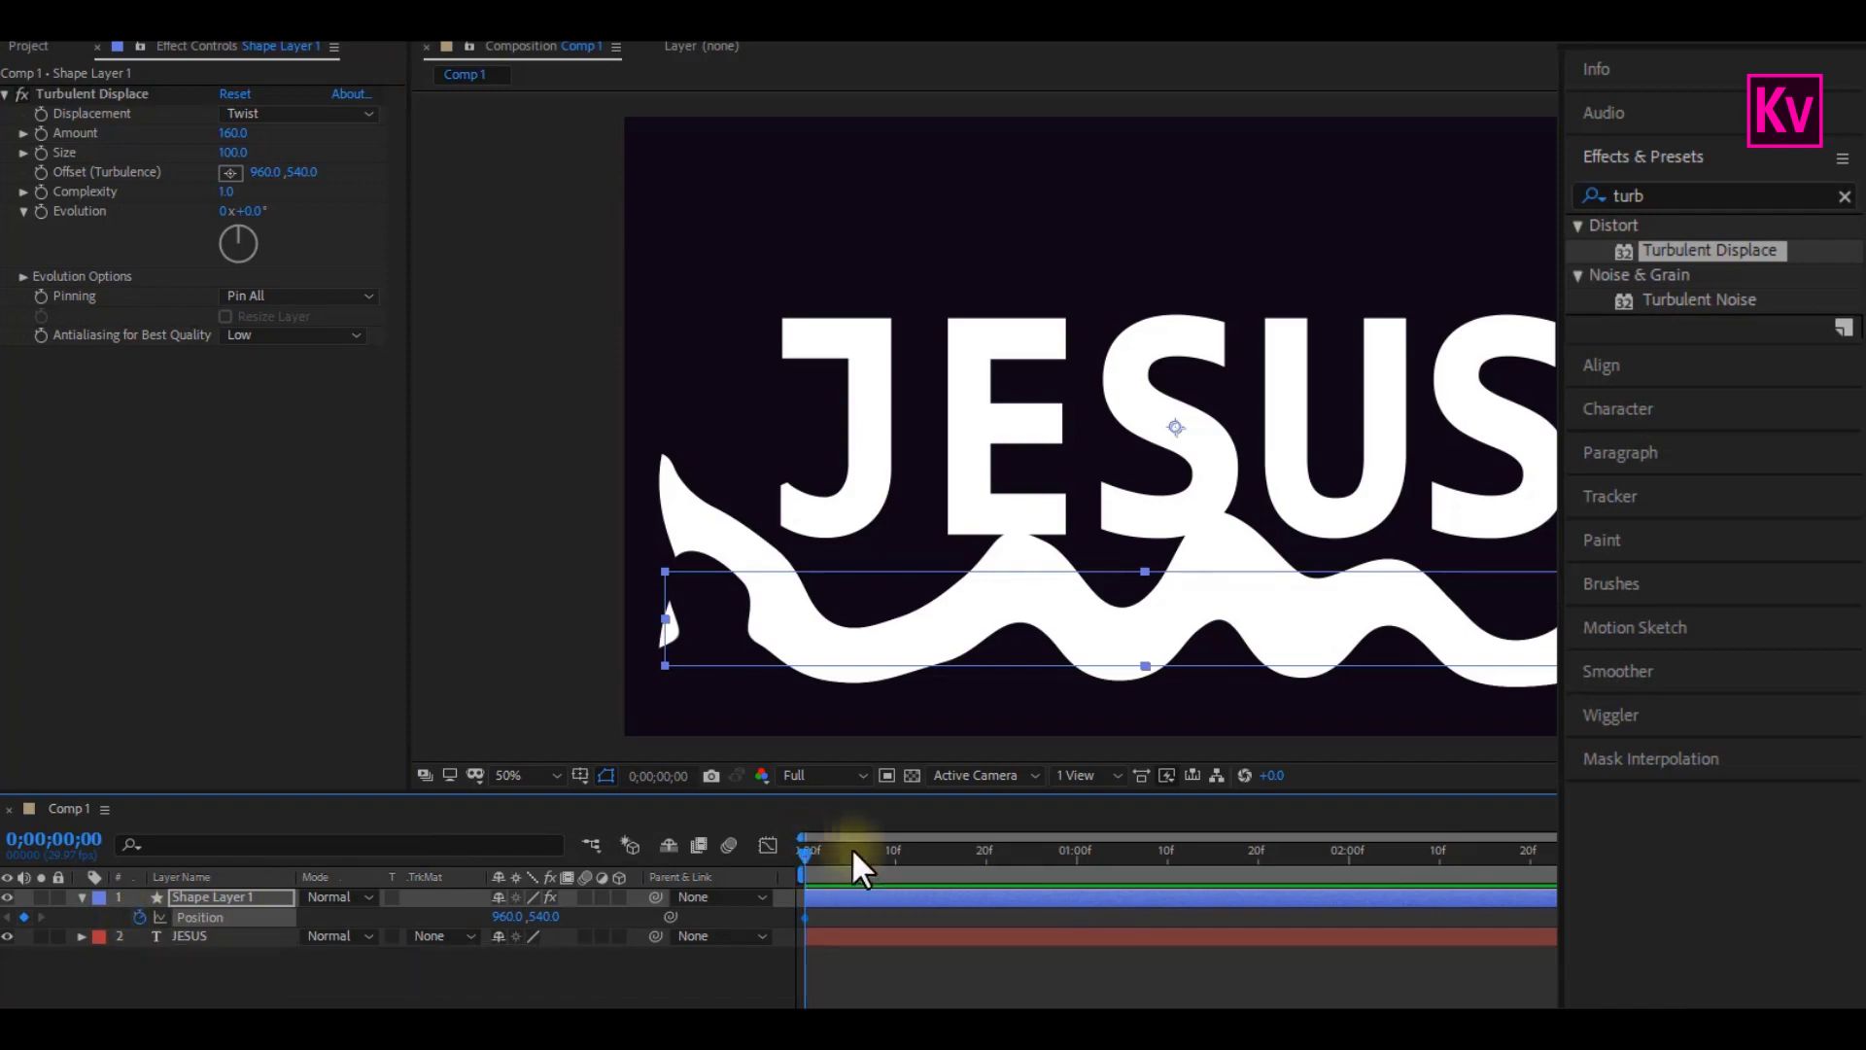
pyautogui.moveTo(851, 848); pyautogui.dragTo(1348, 856)
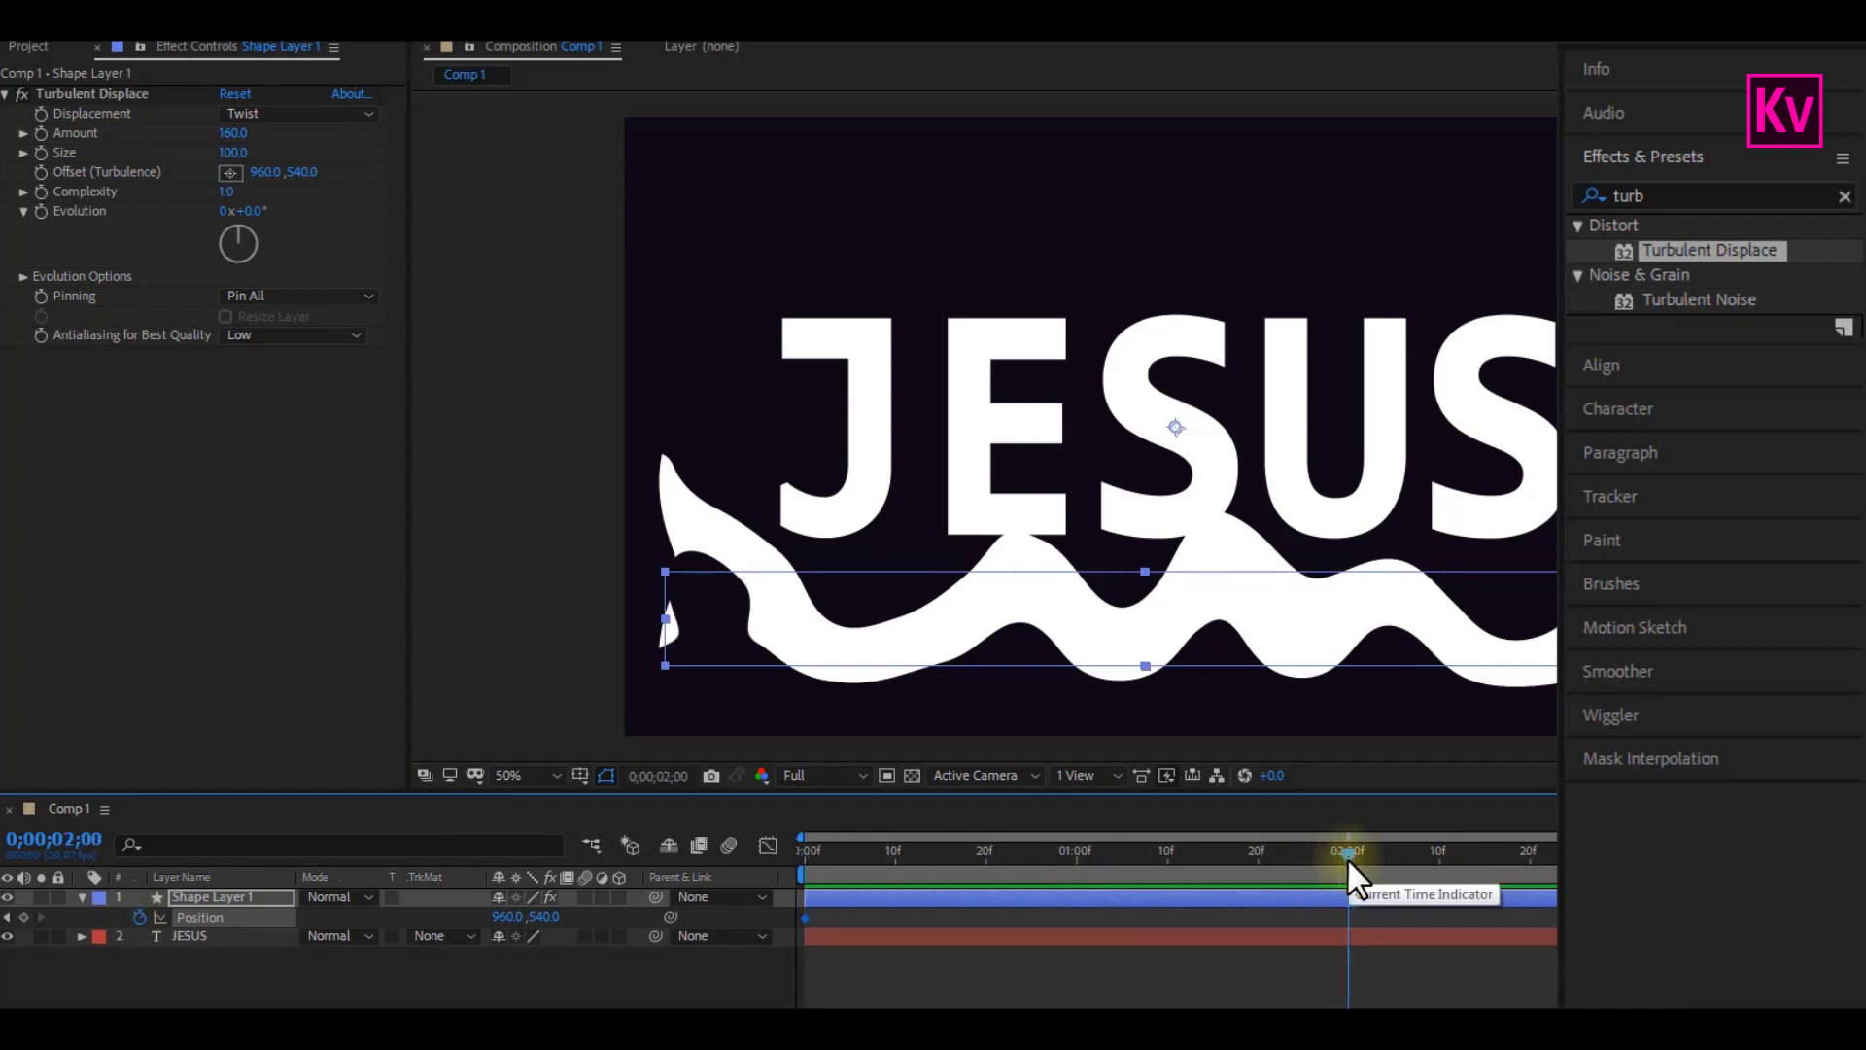
pyautogui.moveTo(540, 918); pyautogui.dragTo(4, 999)
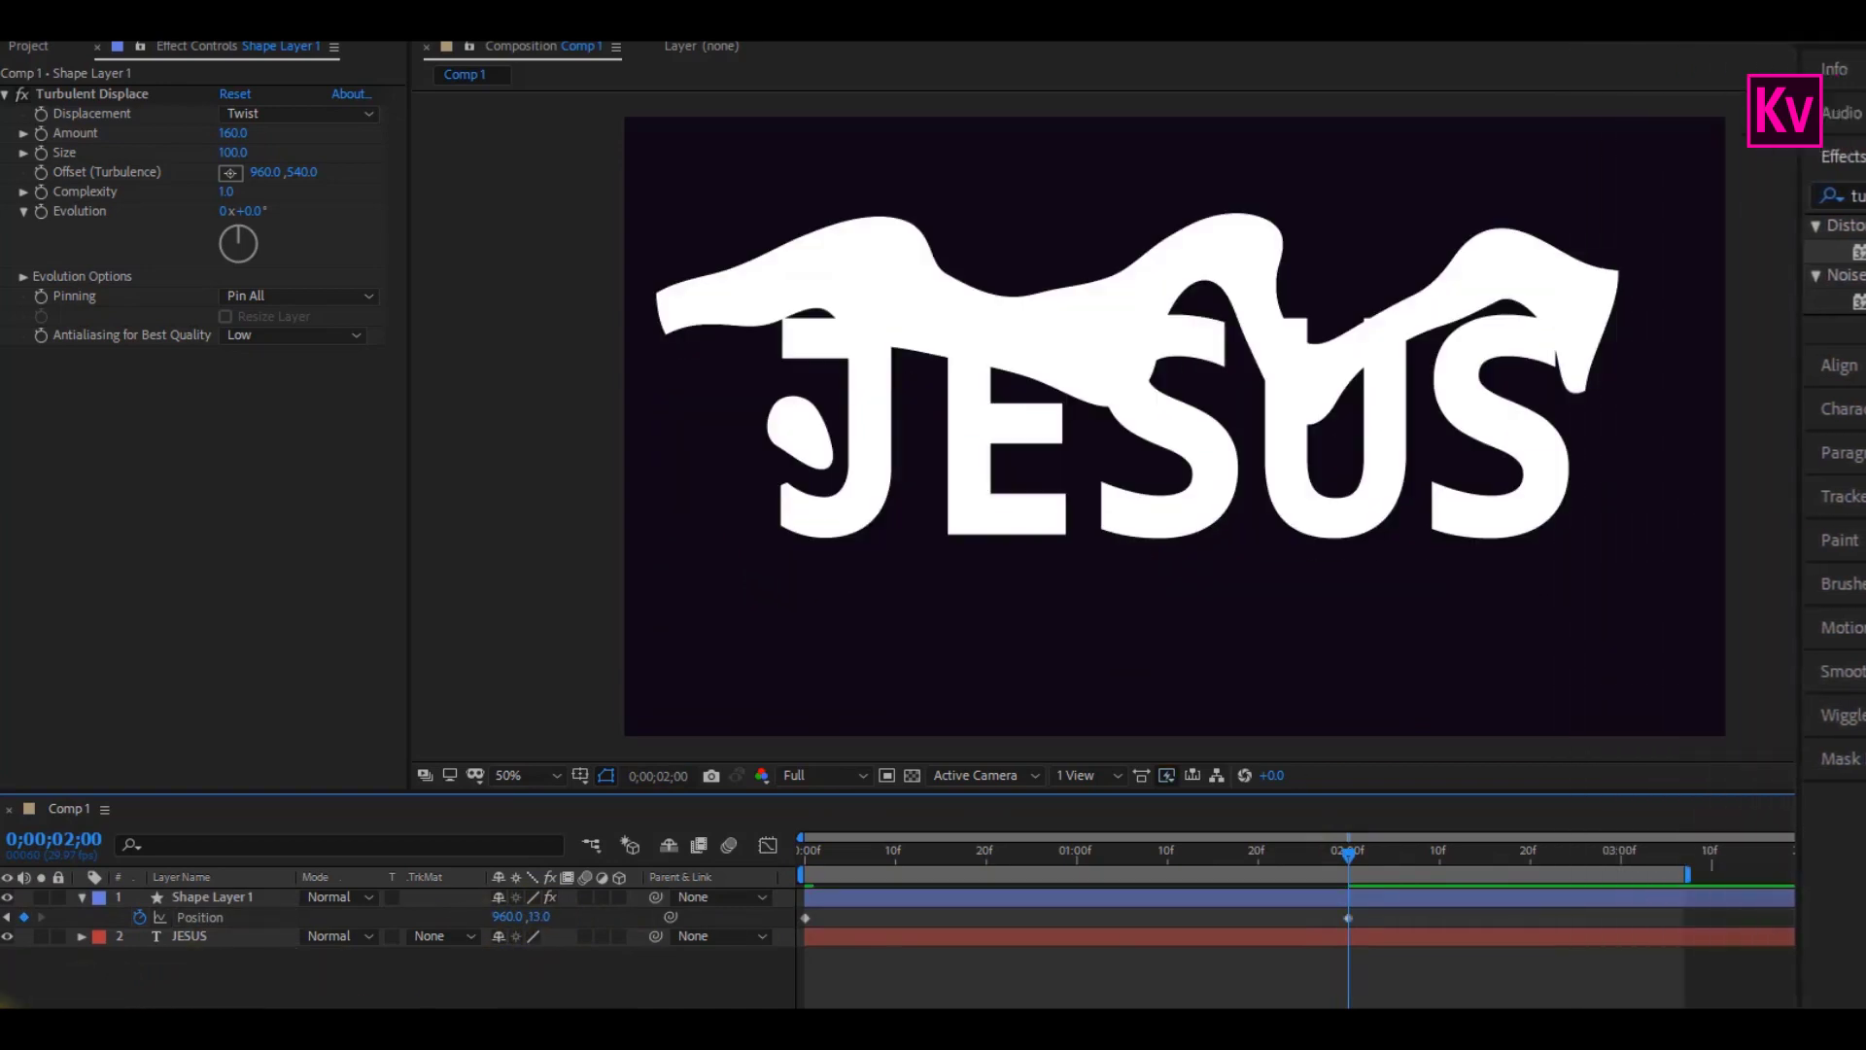
pyautogui.press('Home')
pyautogui.press('space')
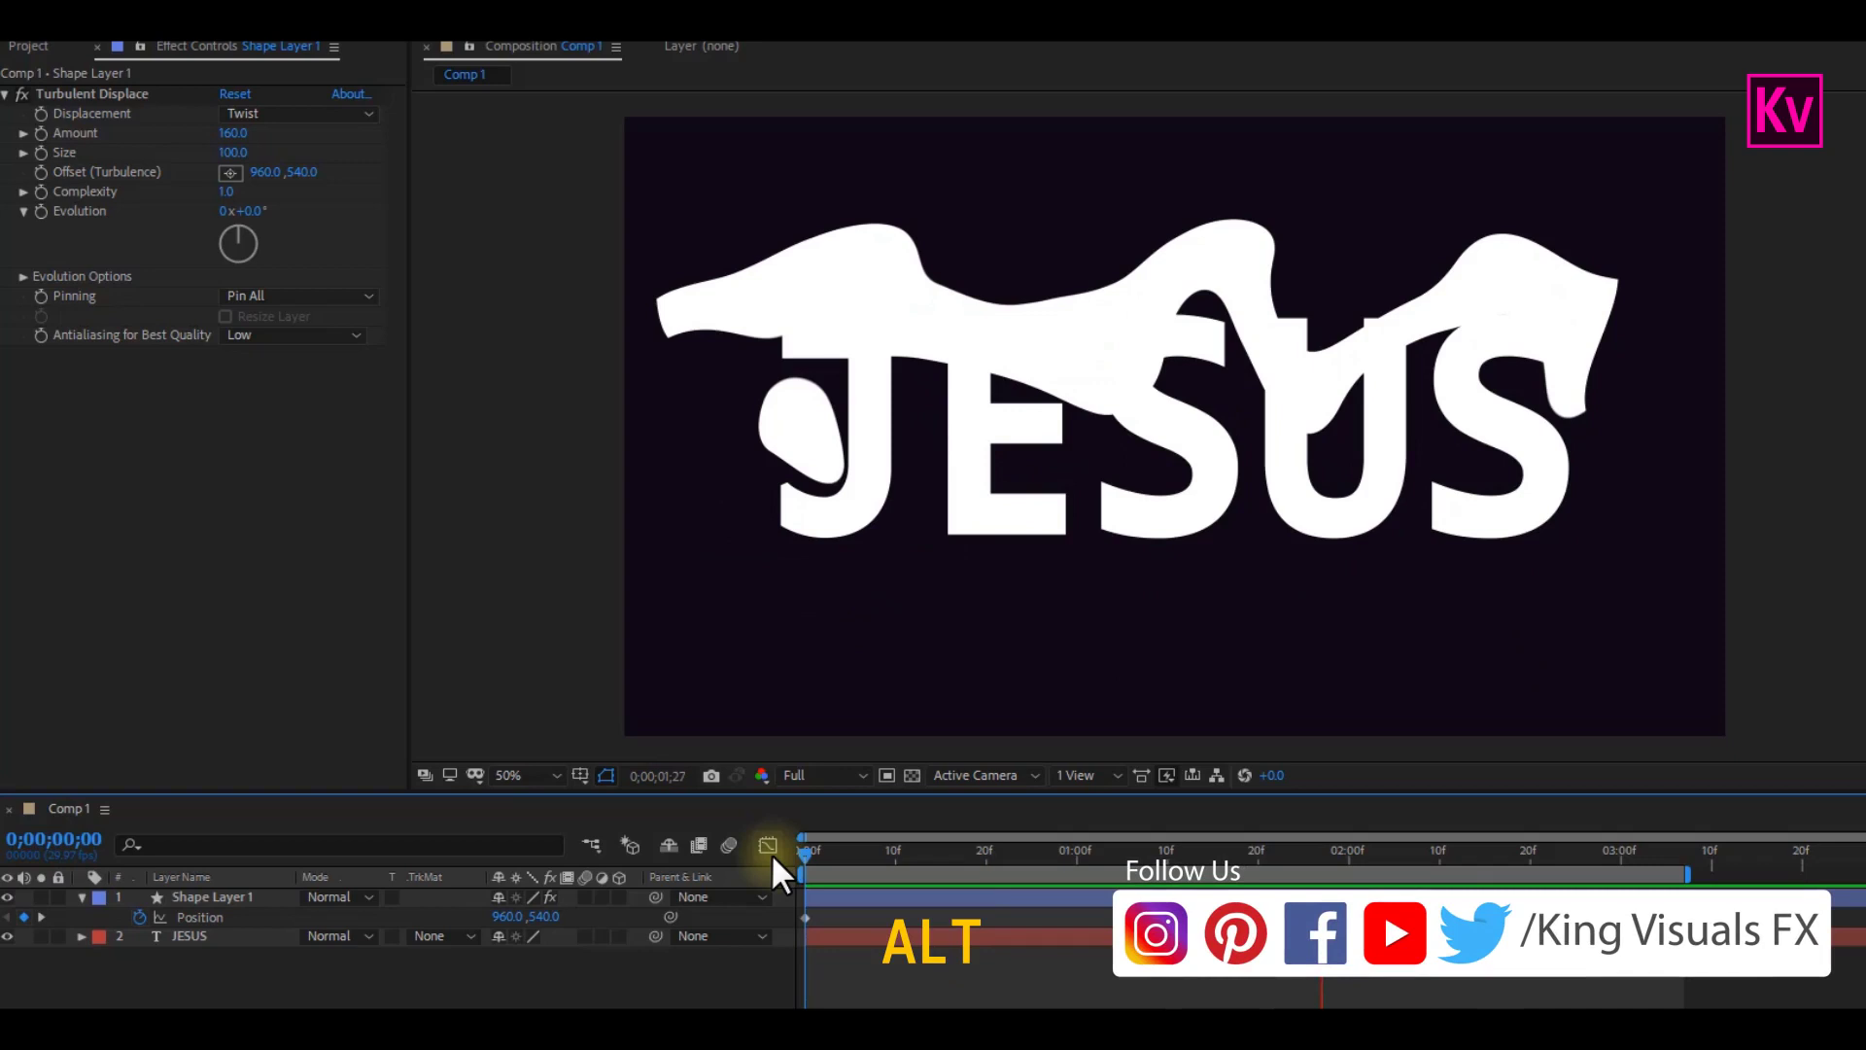
# Step: Give Evolution a time*200 expression and preview the churning wave from frame 0
pyautogui.keyDown('alt'); pyautogui.click(40, 211); pyautogui.keyUp('alt')
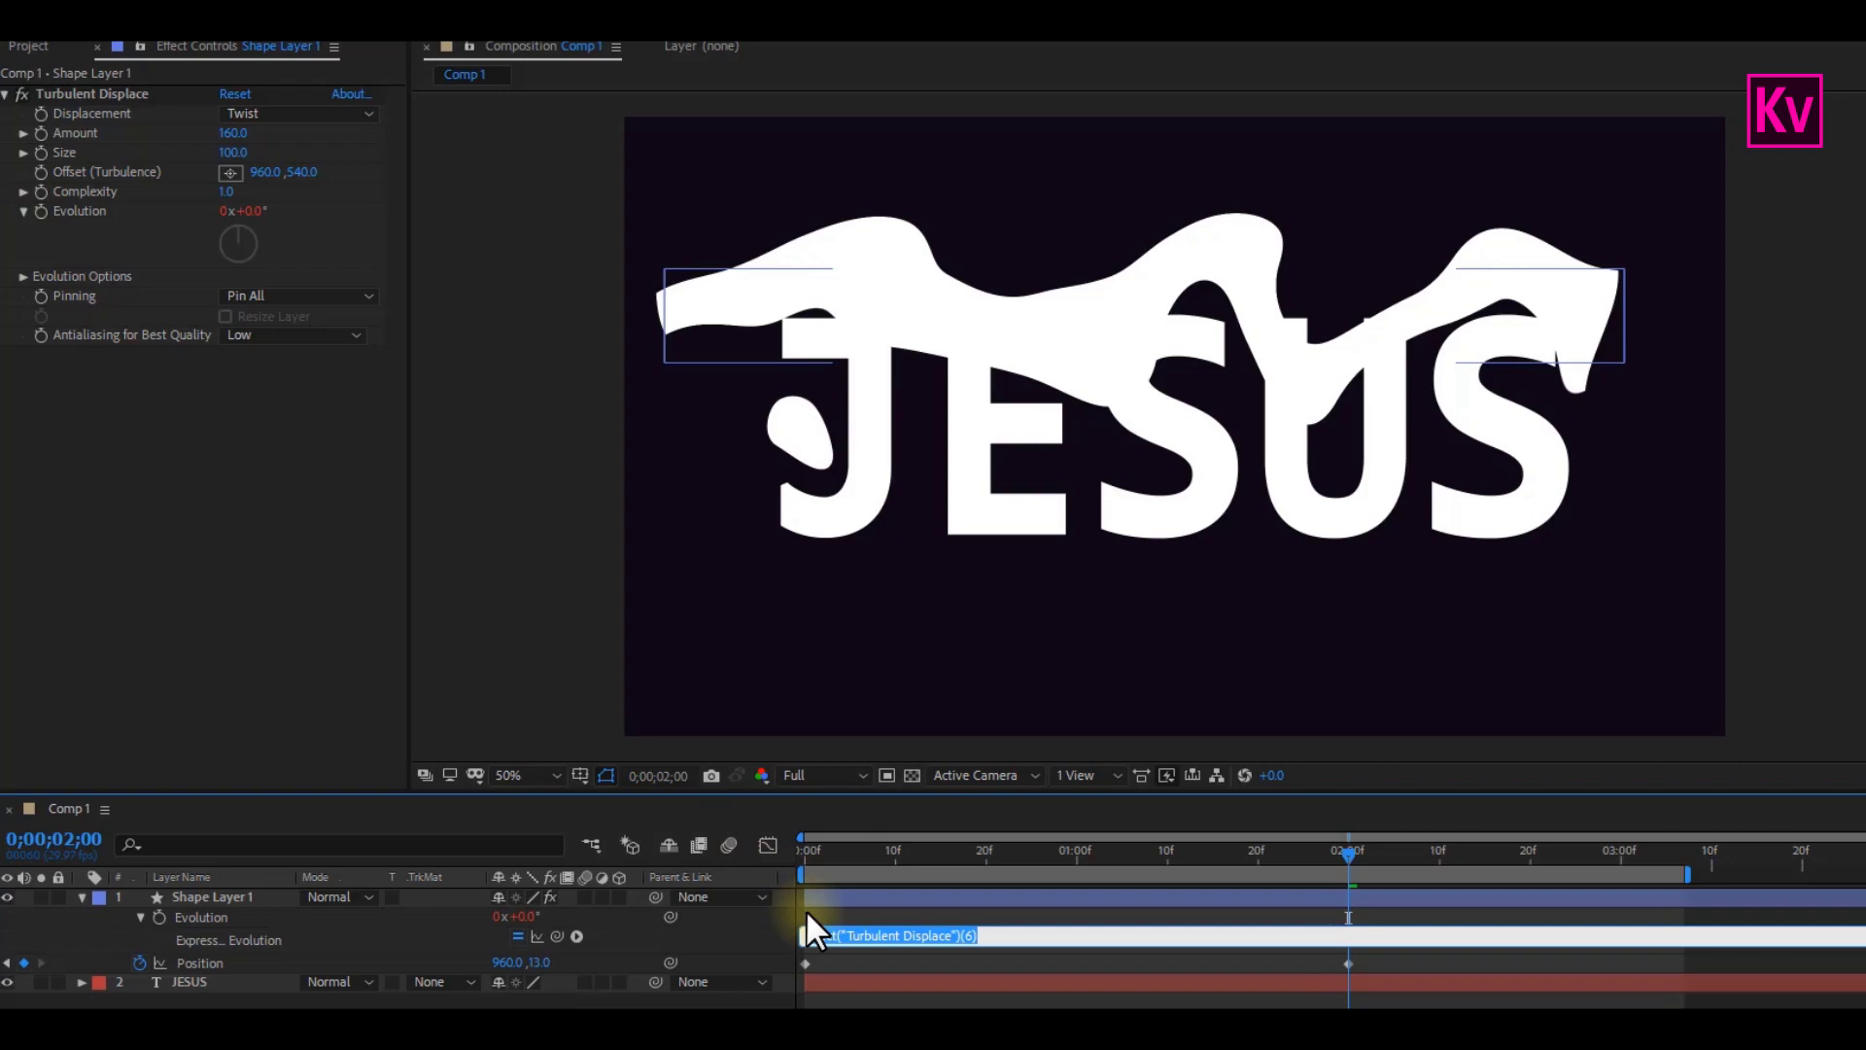
pyautogui.write('time*200')
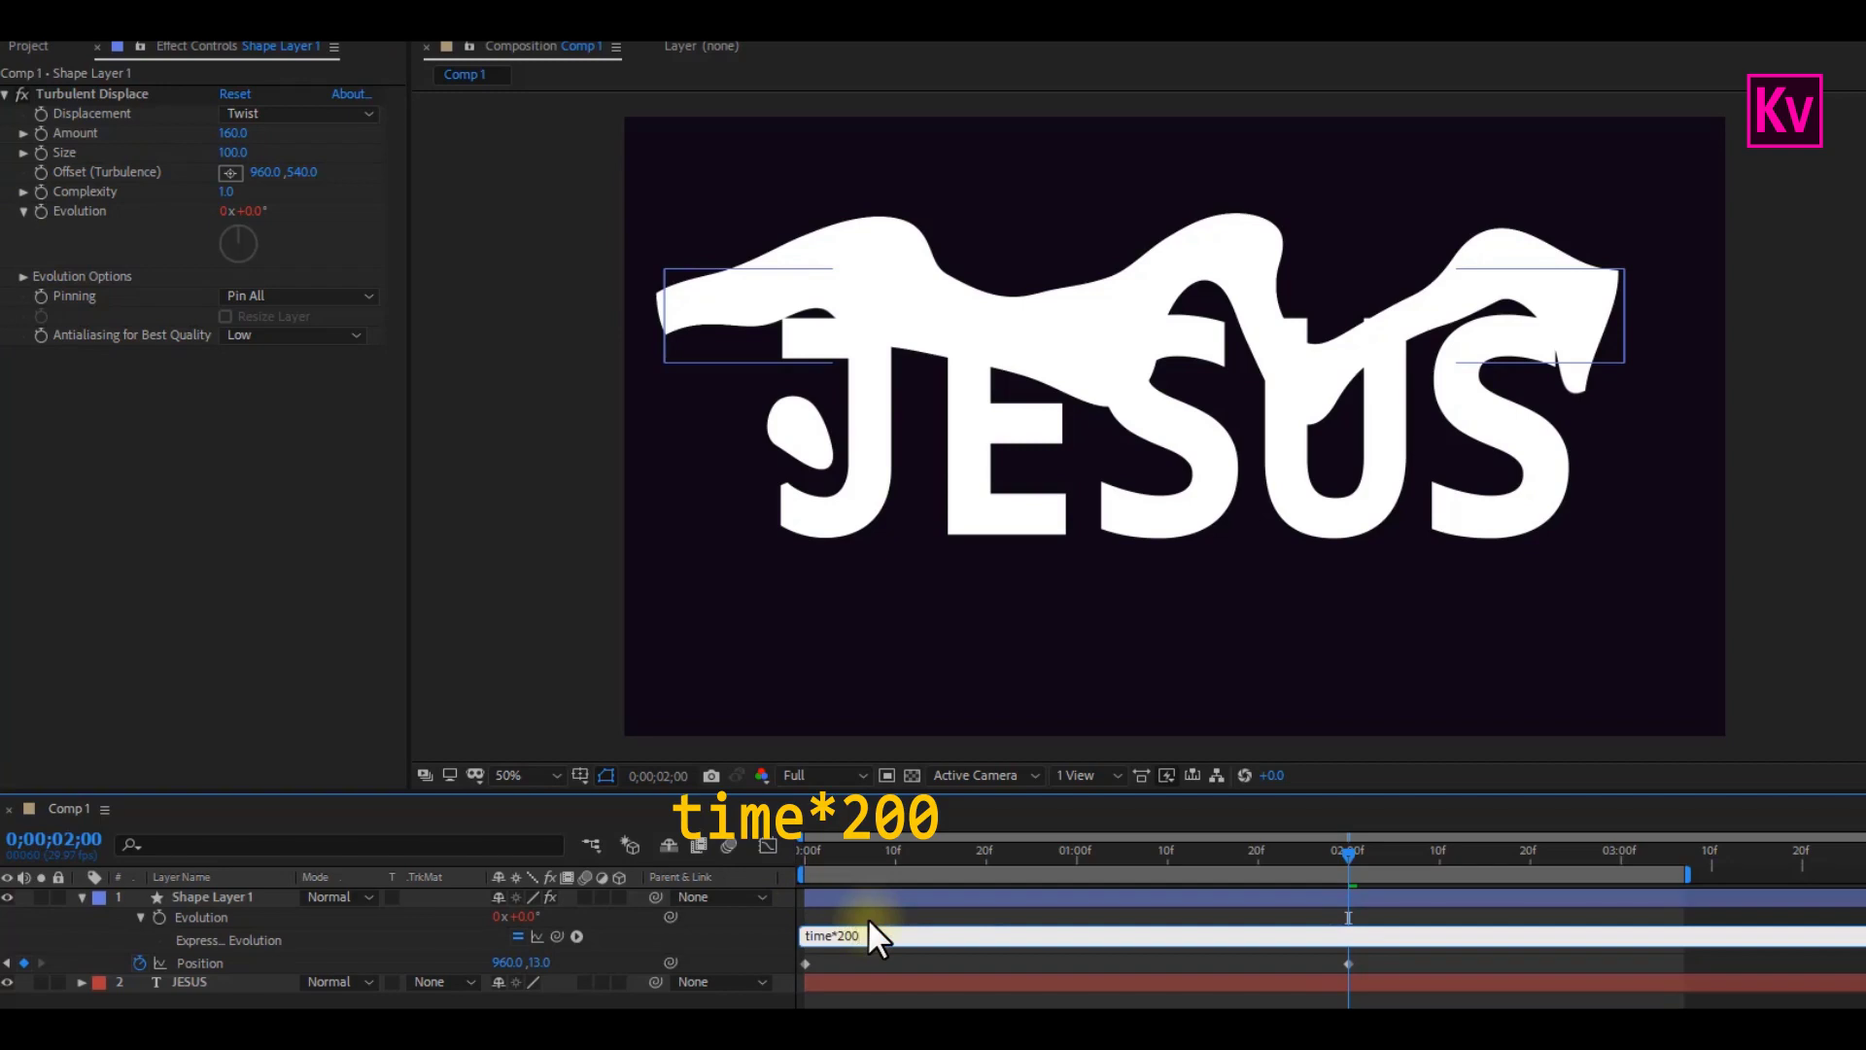
pyautogui.click(869, 919)
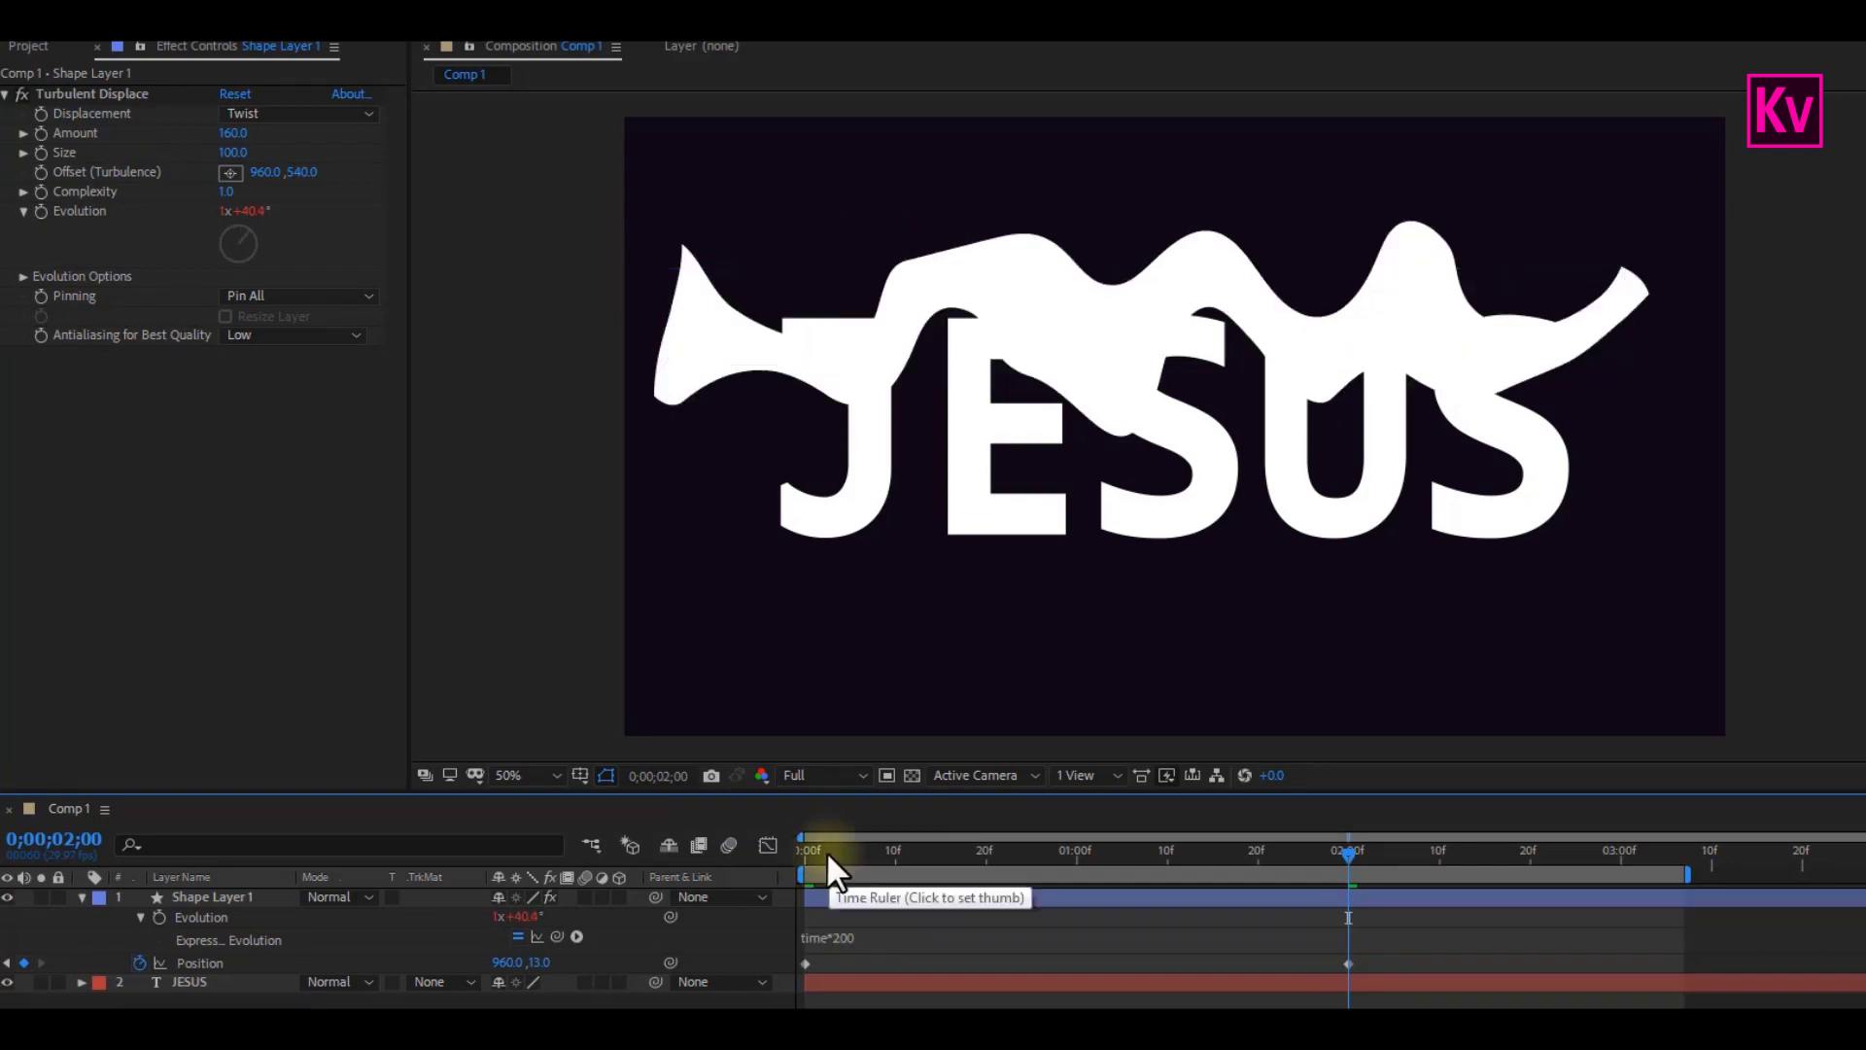
pyautogui.click(809, 852)
pyautogui.press('space')
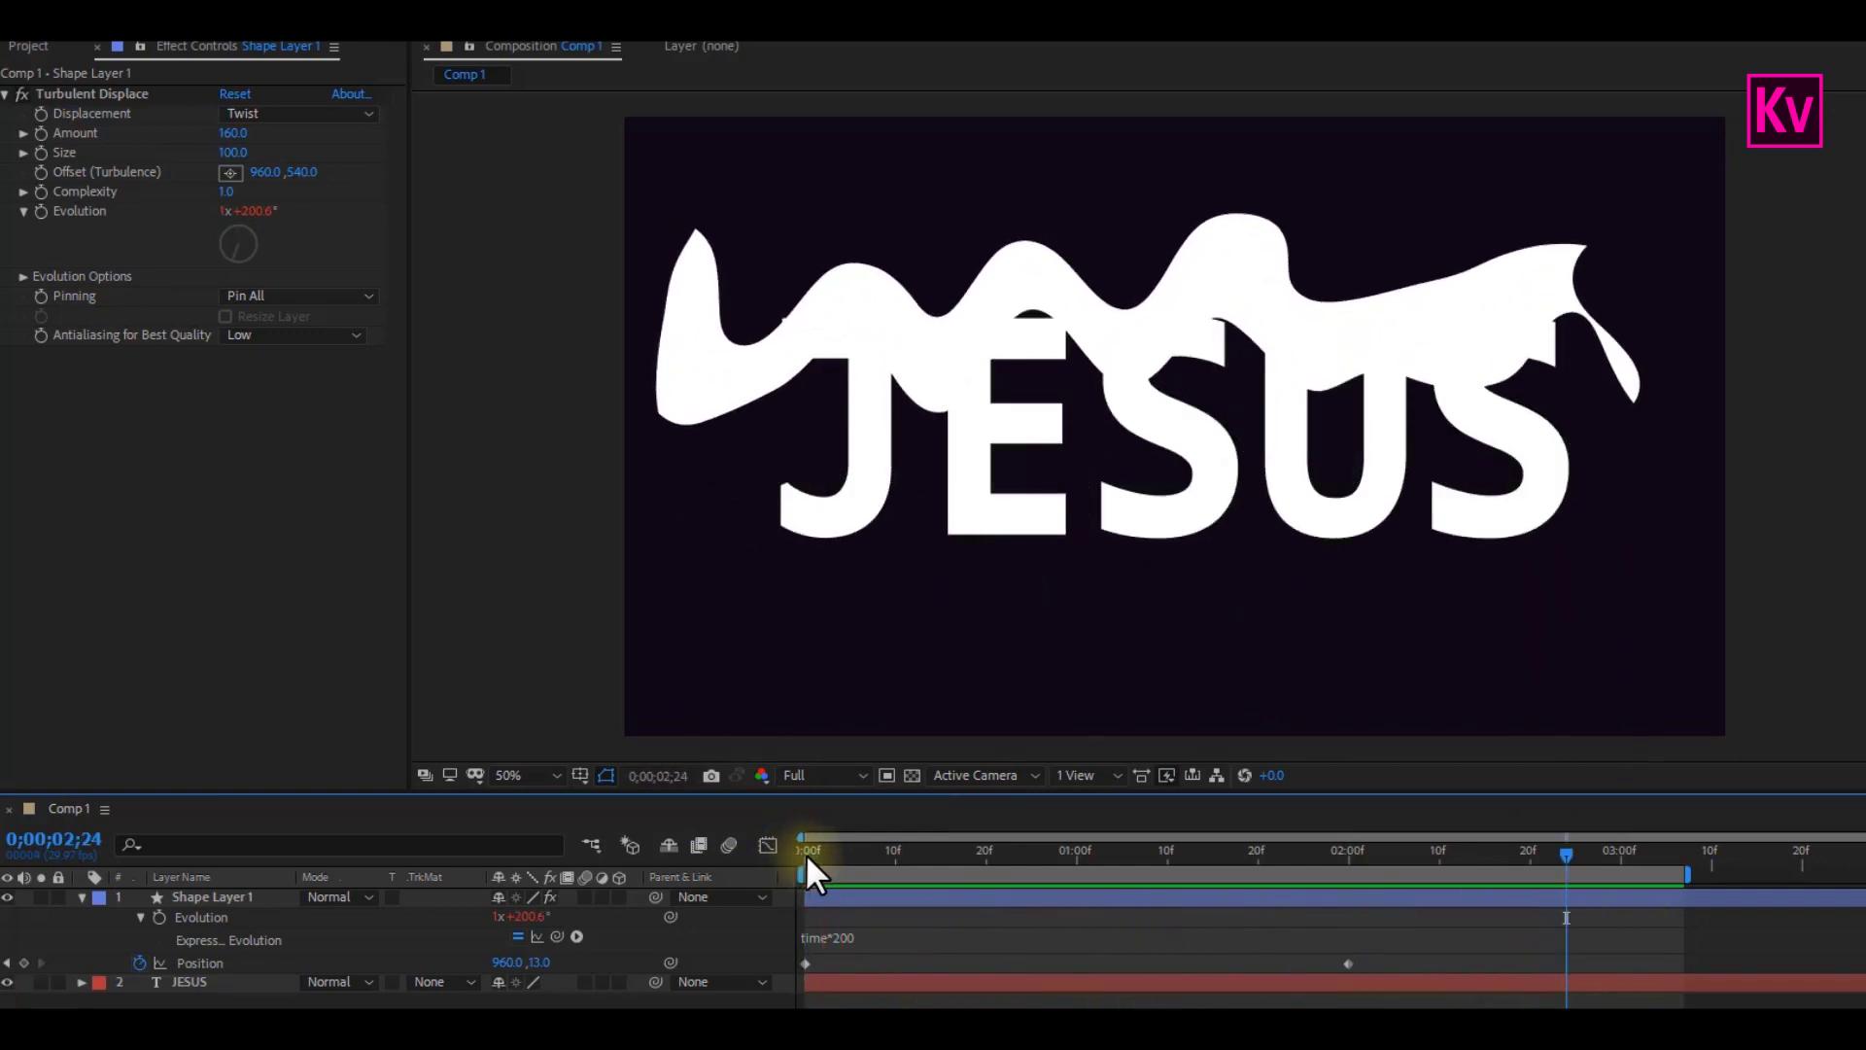
# Step: Stop the preview and set JESUS's track matte to Alpha Matte "Shape Layer 1"
pyautogui.press('space')
pyautogui.click(424, 855)
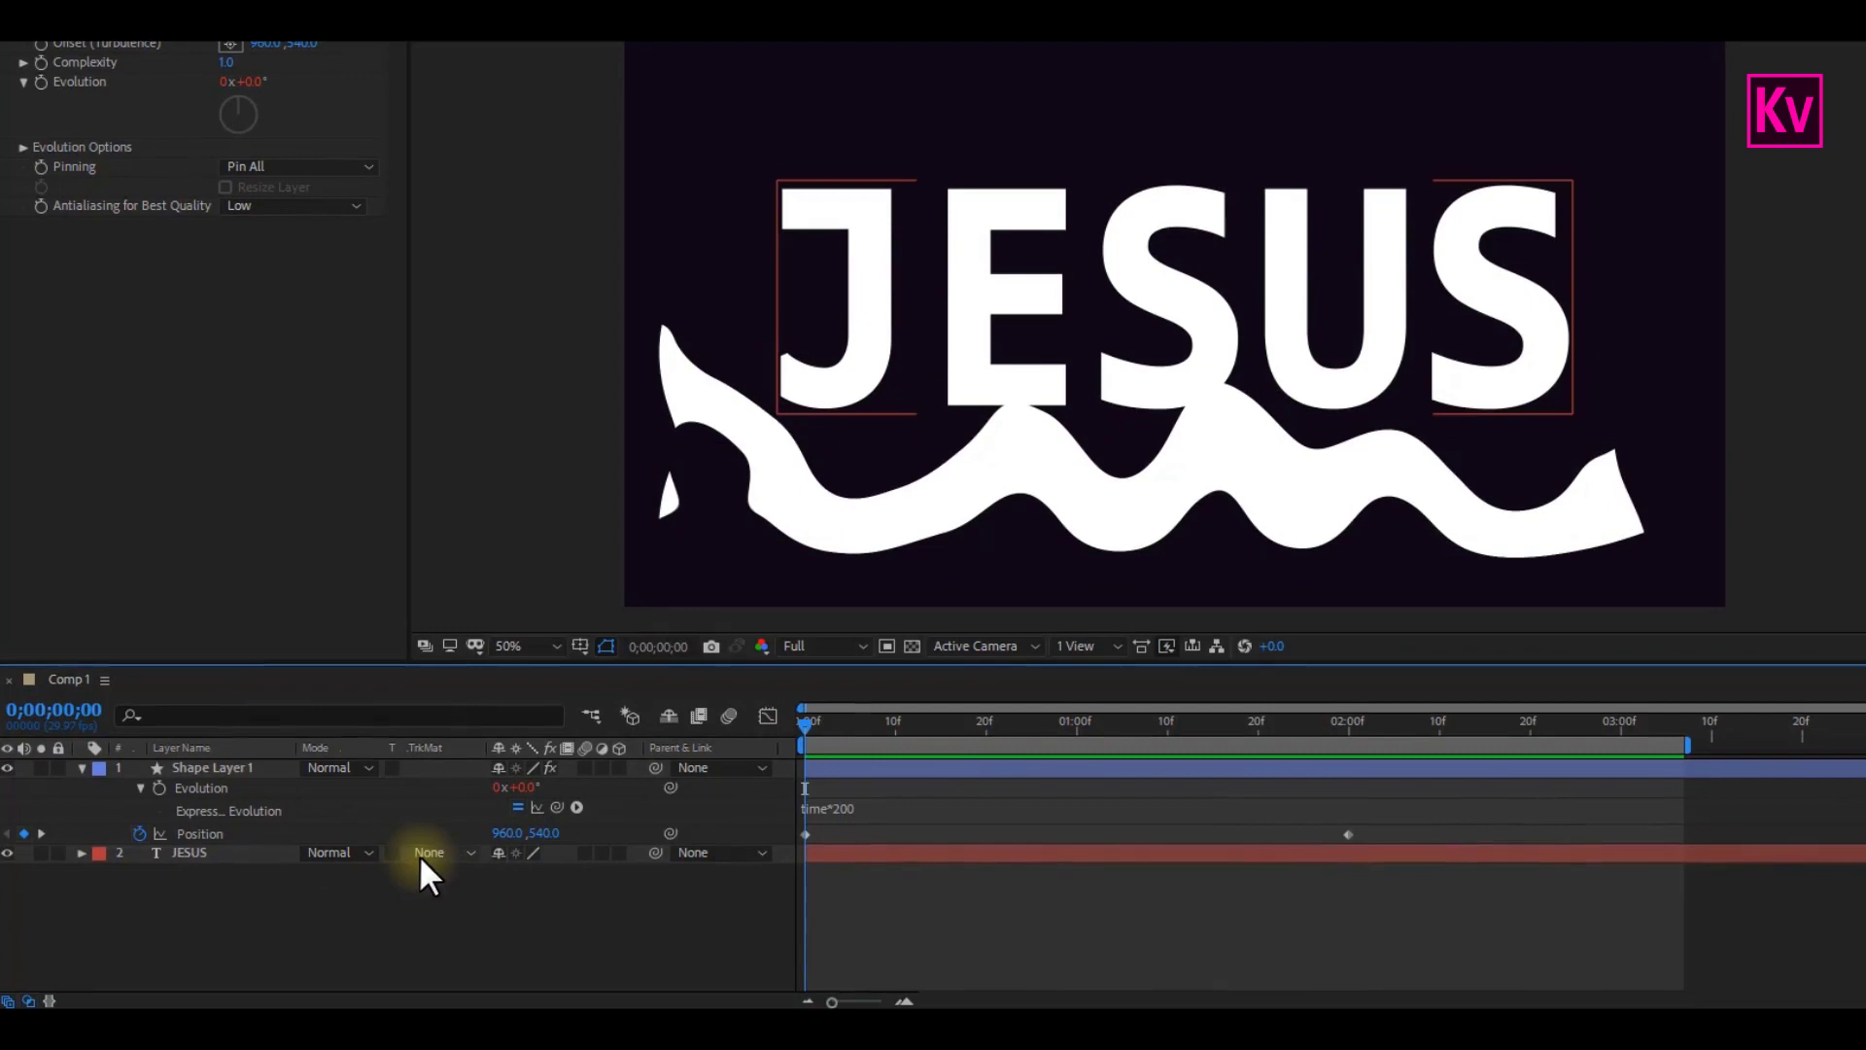
pyautogui.click(418, 854)
pyautogui.click(460, 916)
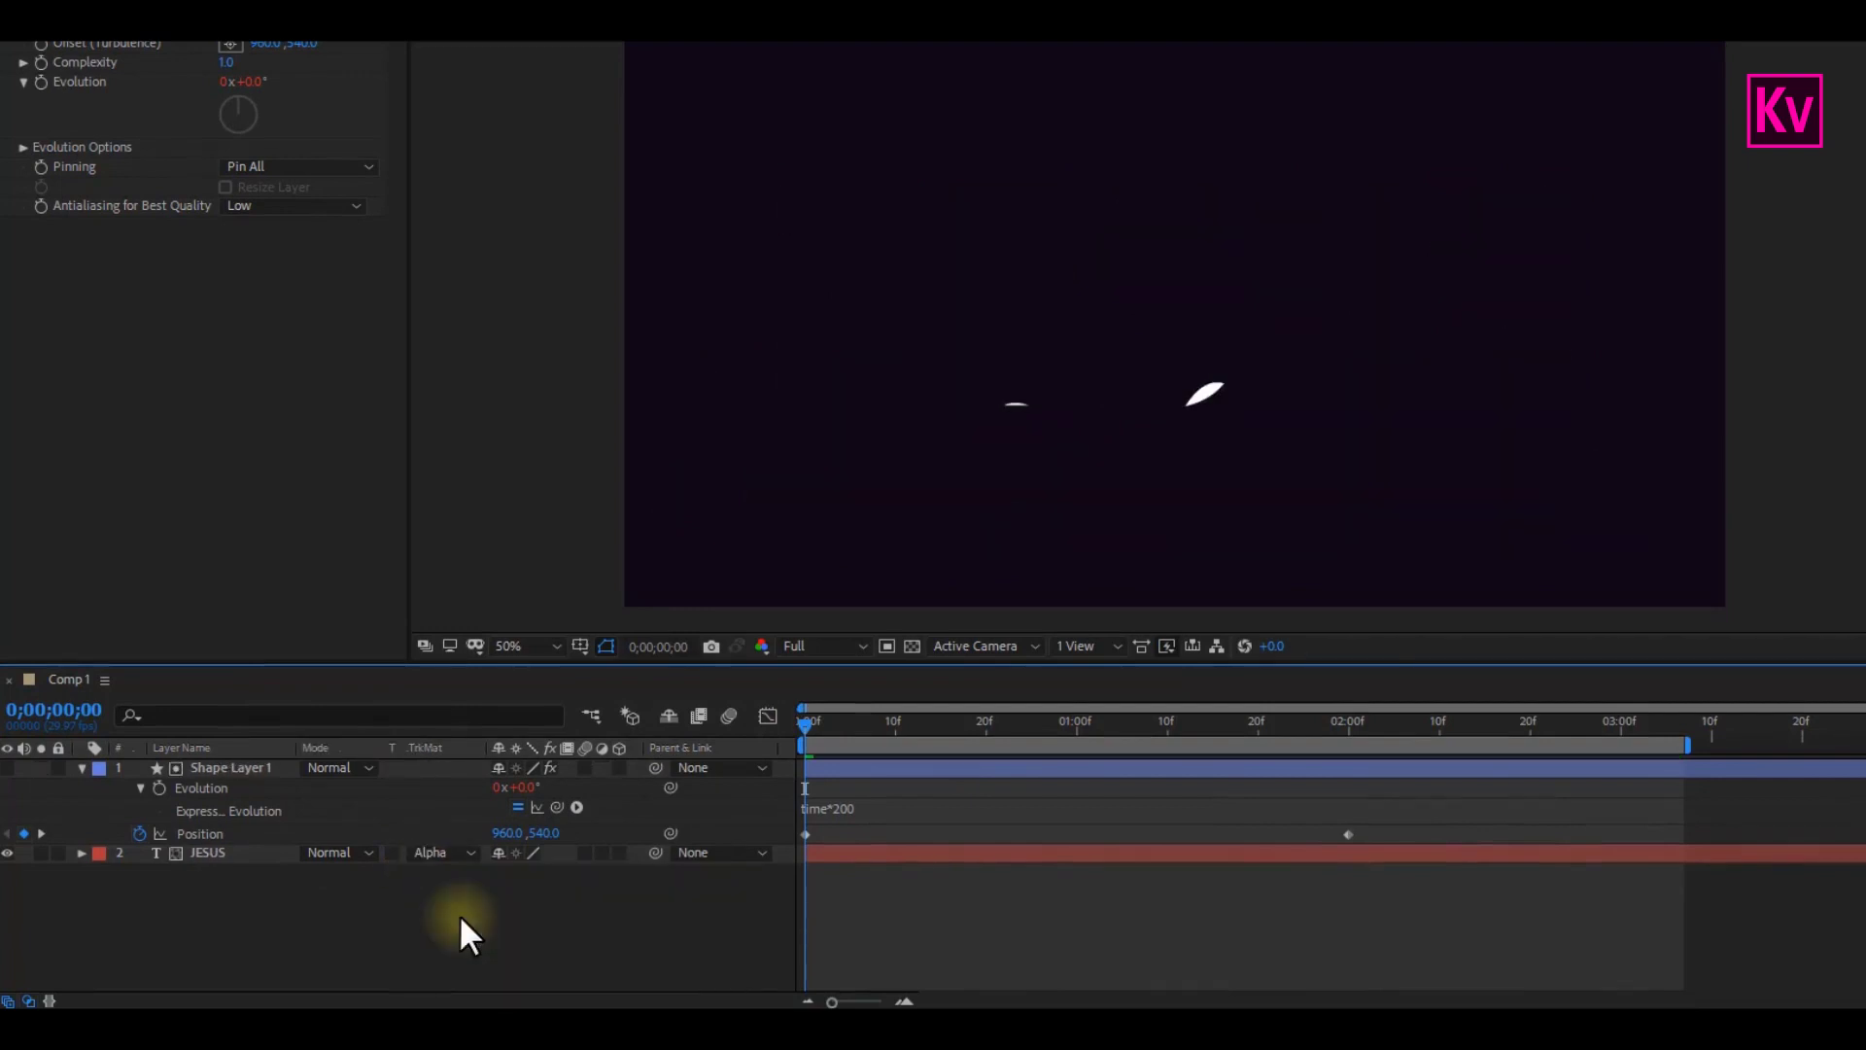
pyautogui.press('F4')
# Step: At frame 24, apply a Fill effect to JESUS with colour A200FF
pyautogui.moveTo(818, 731); pyautogui.dragTo(1024, 738)
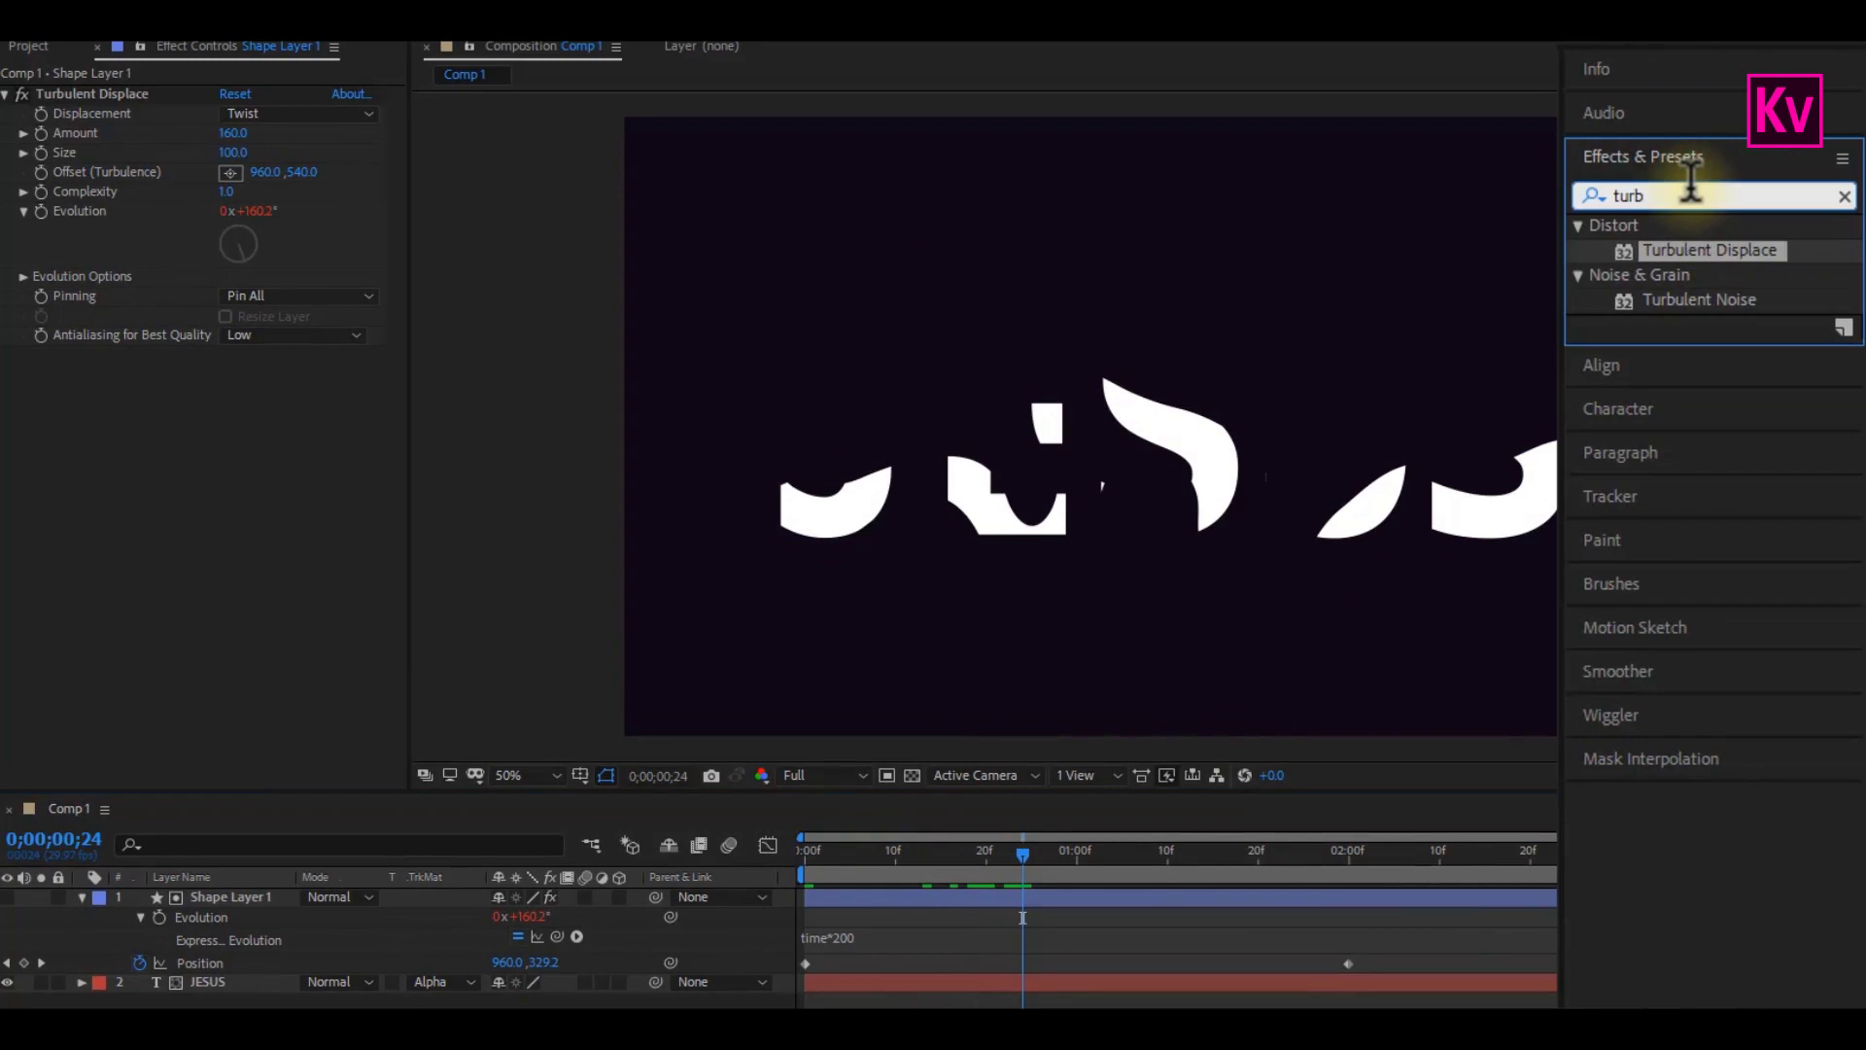
pyautogui.doubleClick(1691, 193)
pyautogui.write('fill')
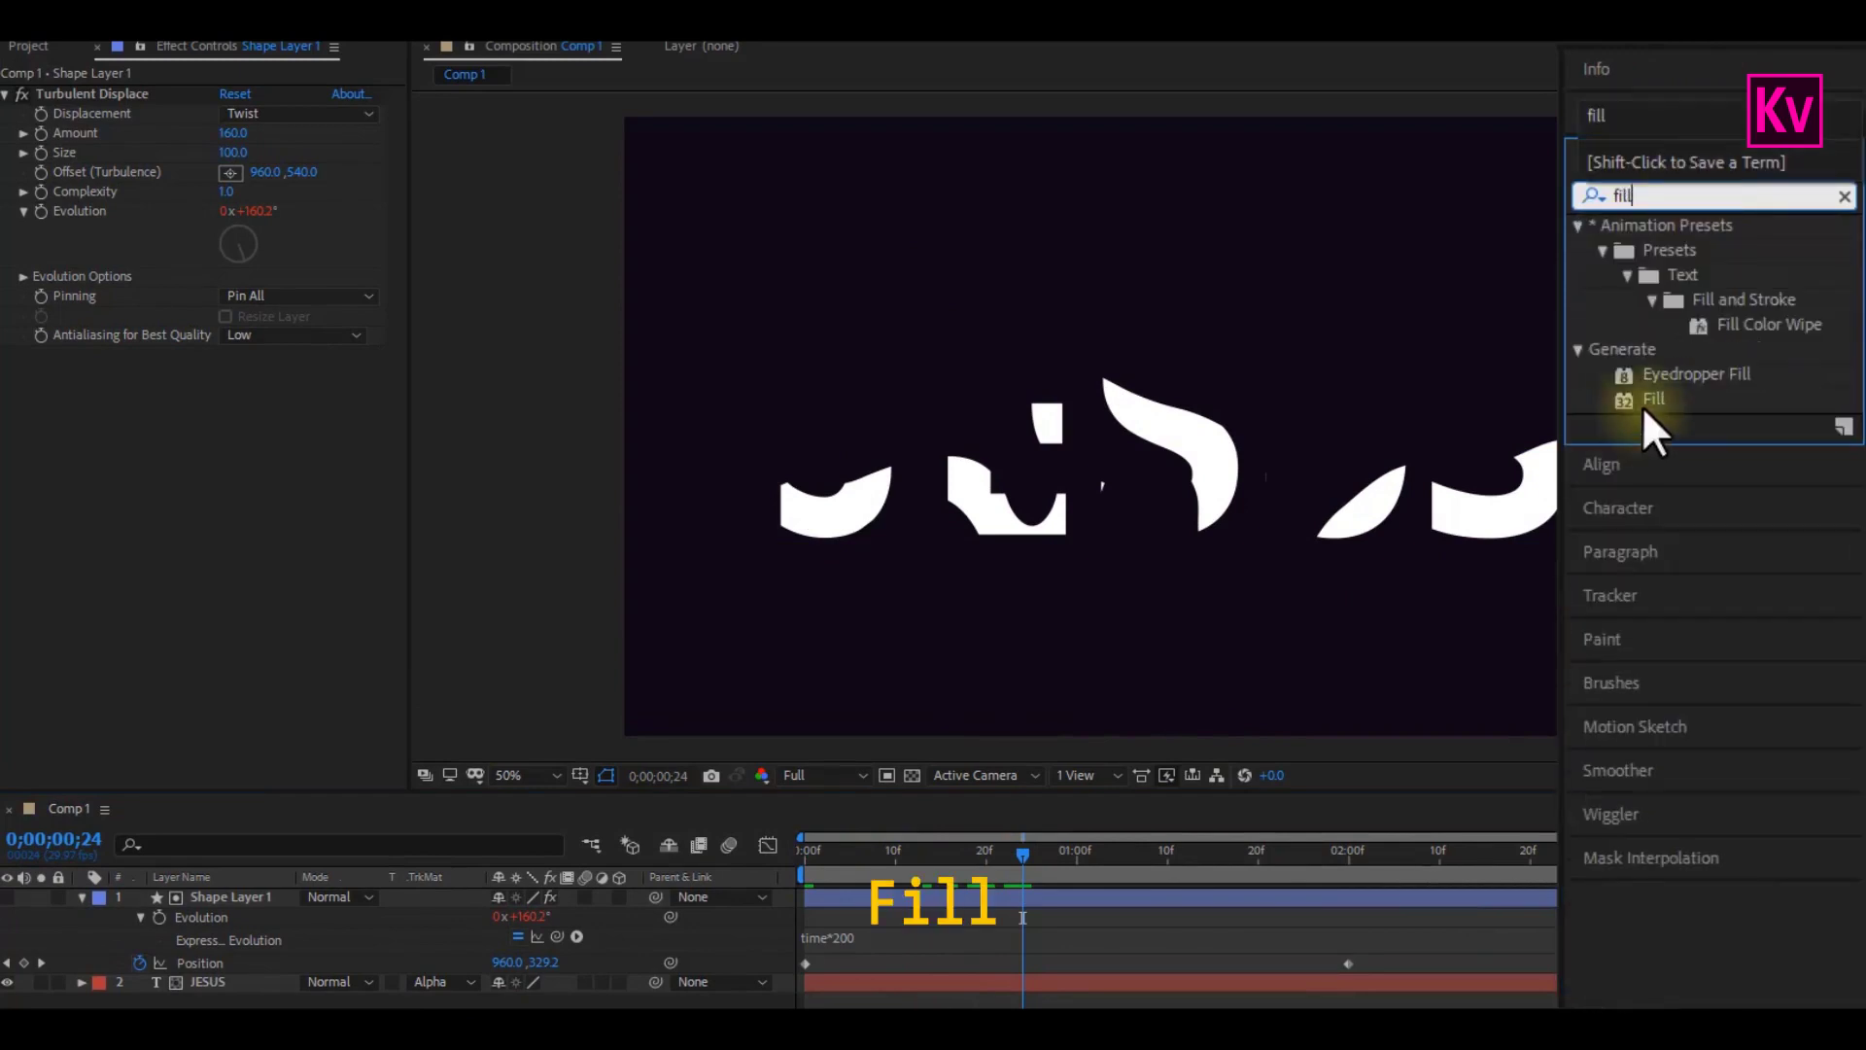
pyautogui.moveTo(1644, 403); pyautogui.dragTo(937, 992)
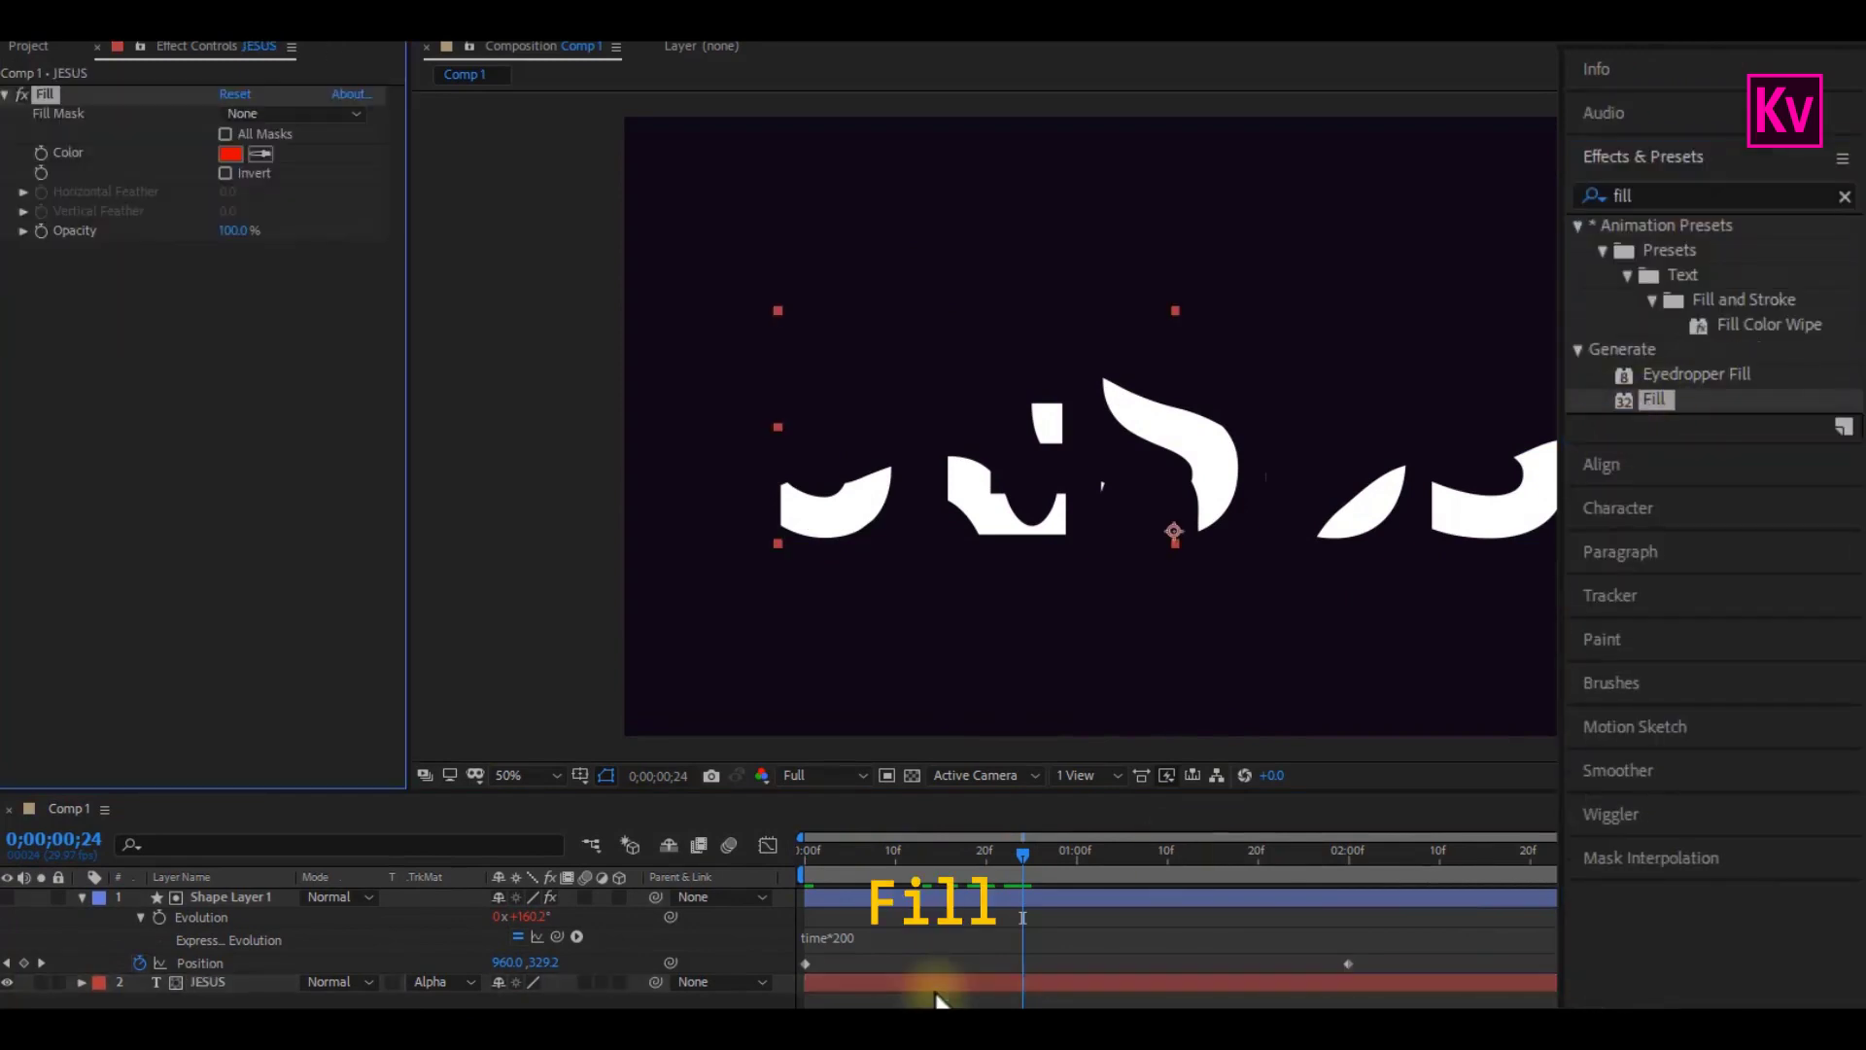
pyautogui.click(230, 154)
pyautogui.click(362, 447)
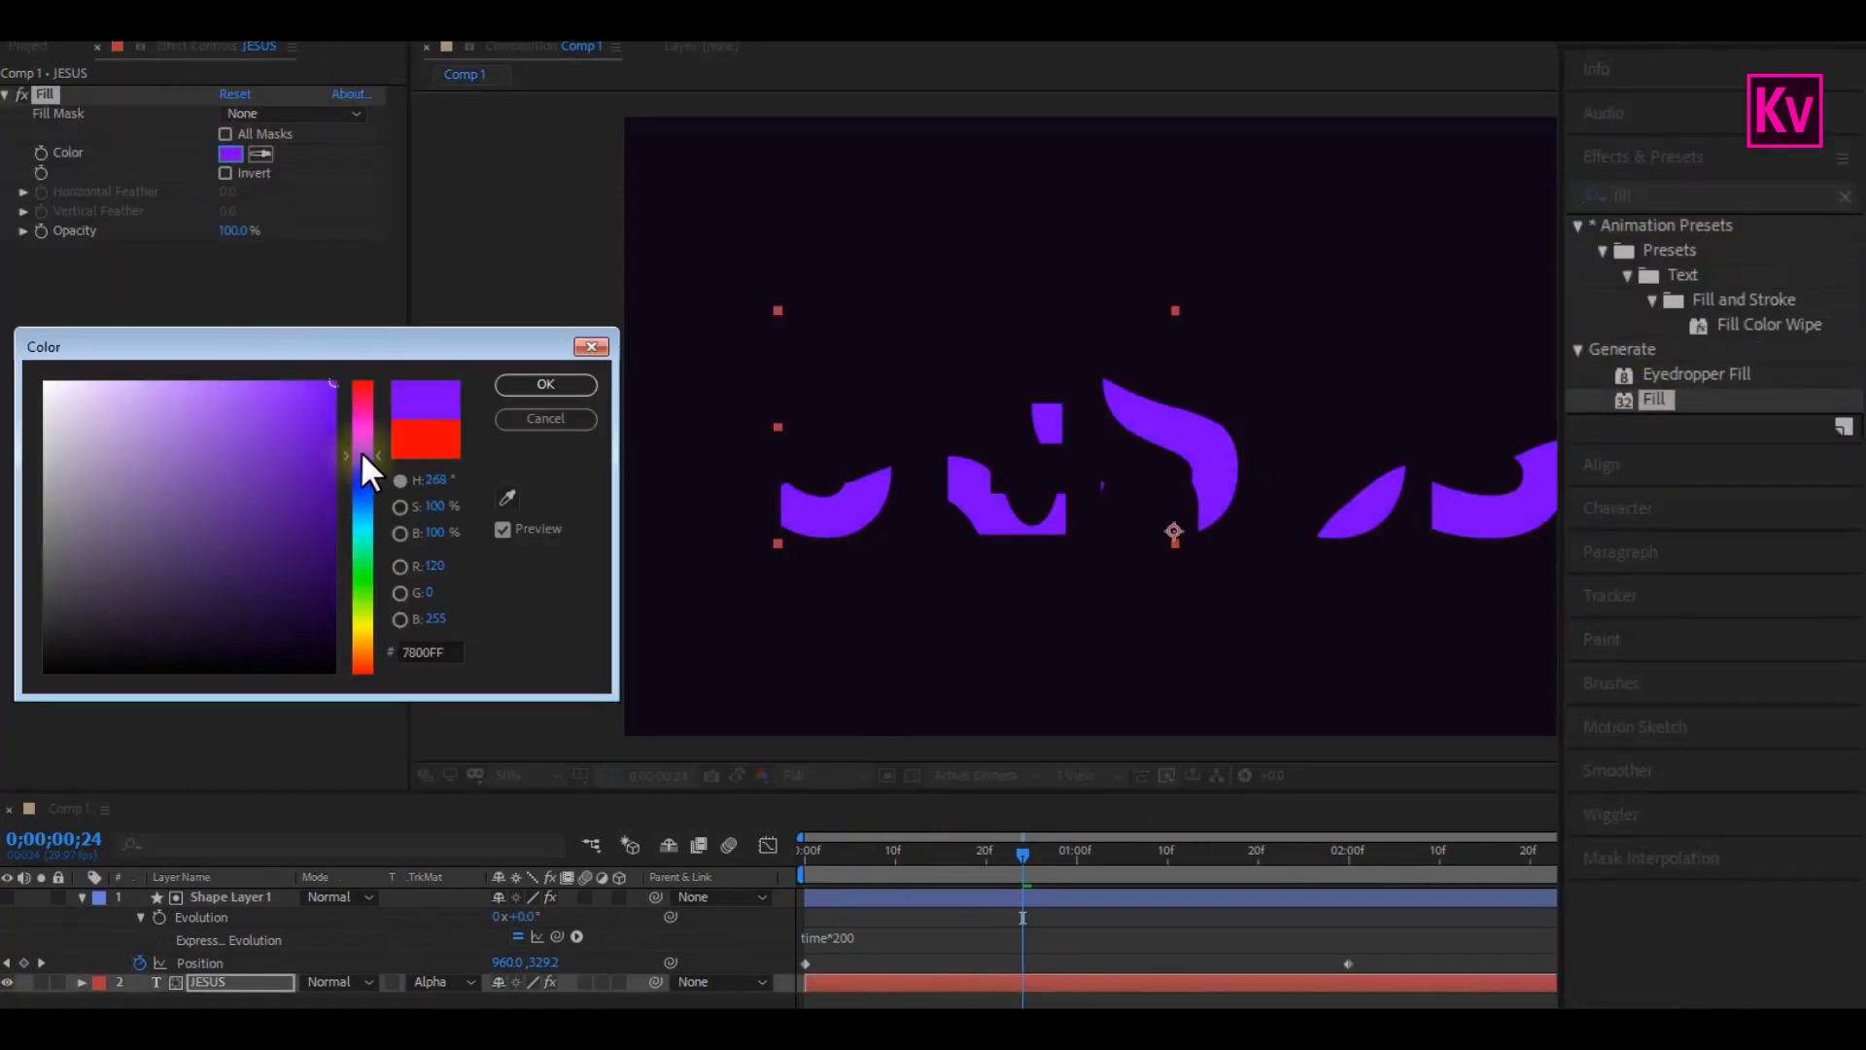
pyautogui.click(547, 385)
# Step: Preview the purple reveal from the start, then select JESUS together with its shape layer
pyautogui.click(81, 896)
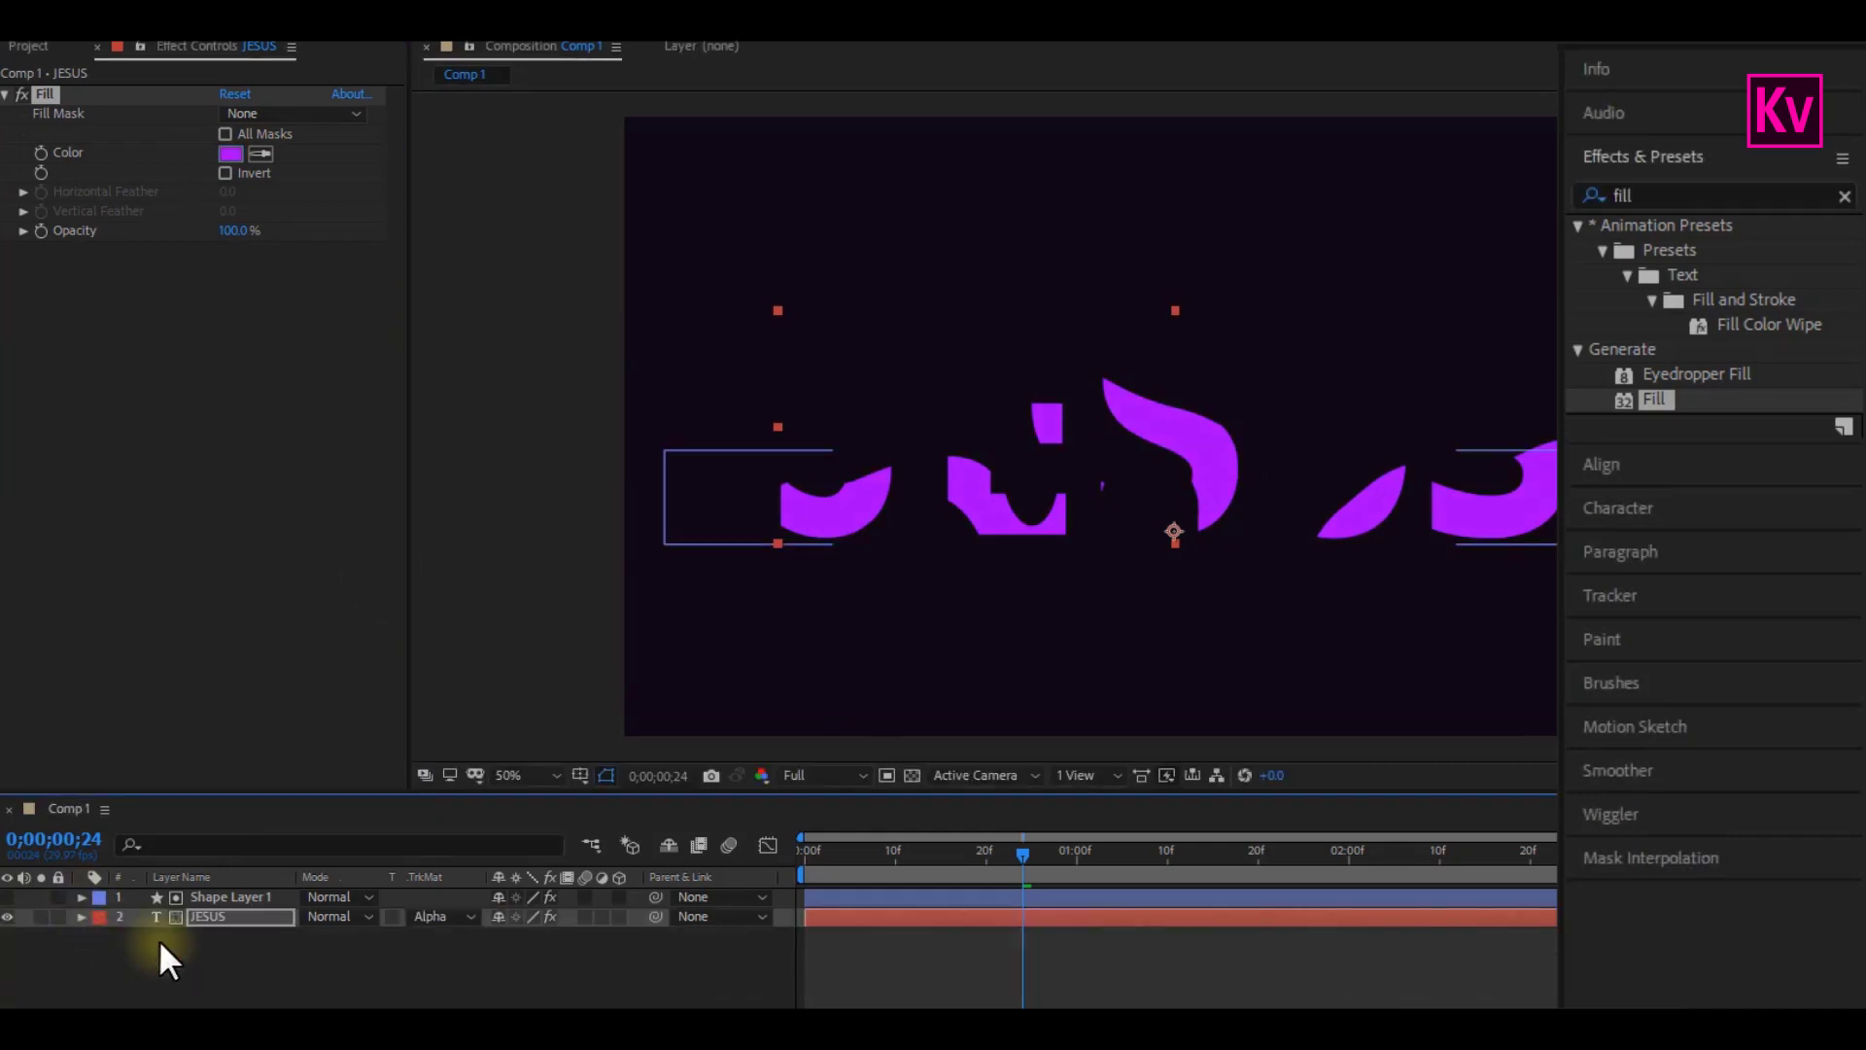
pyautogui.click(805, 853)
pyautogui.press('space')
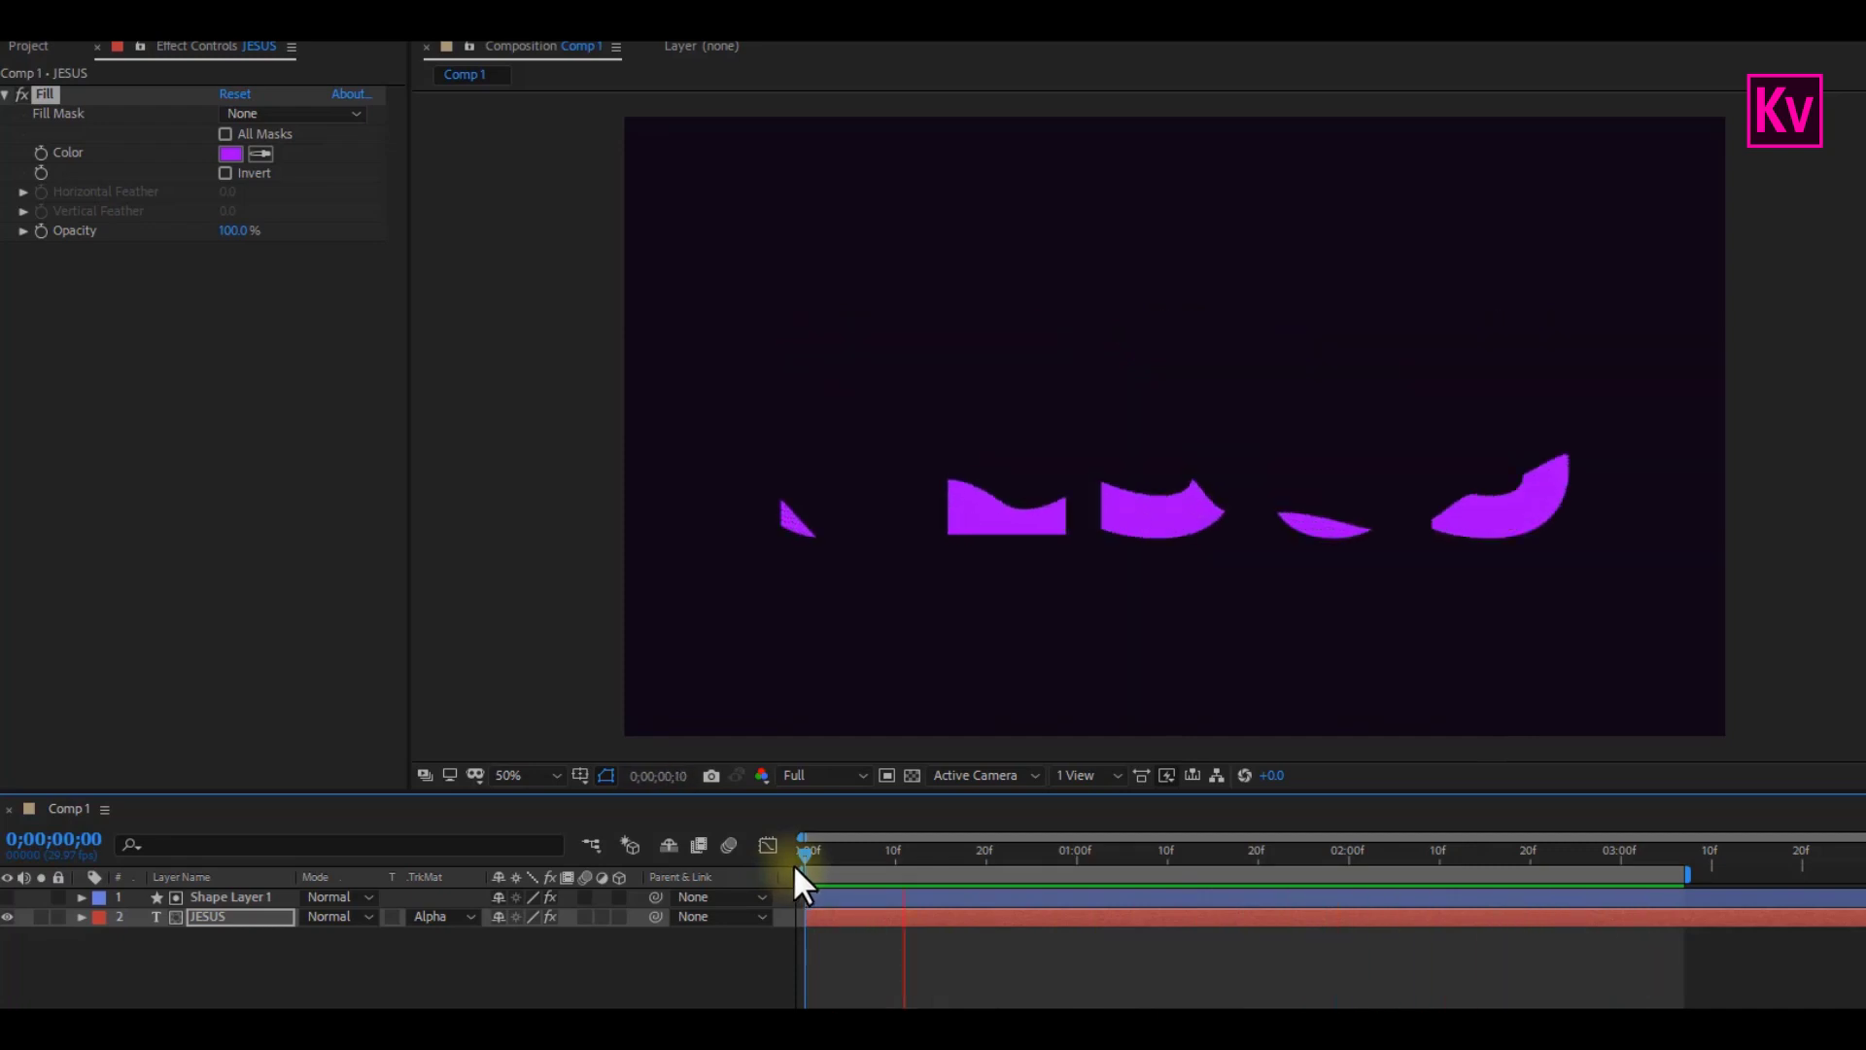
pyautogui.moveTo(803, 853); pyautogui.dragTo(891, 866)
pyautogui.click(219, 915)
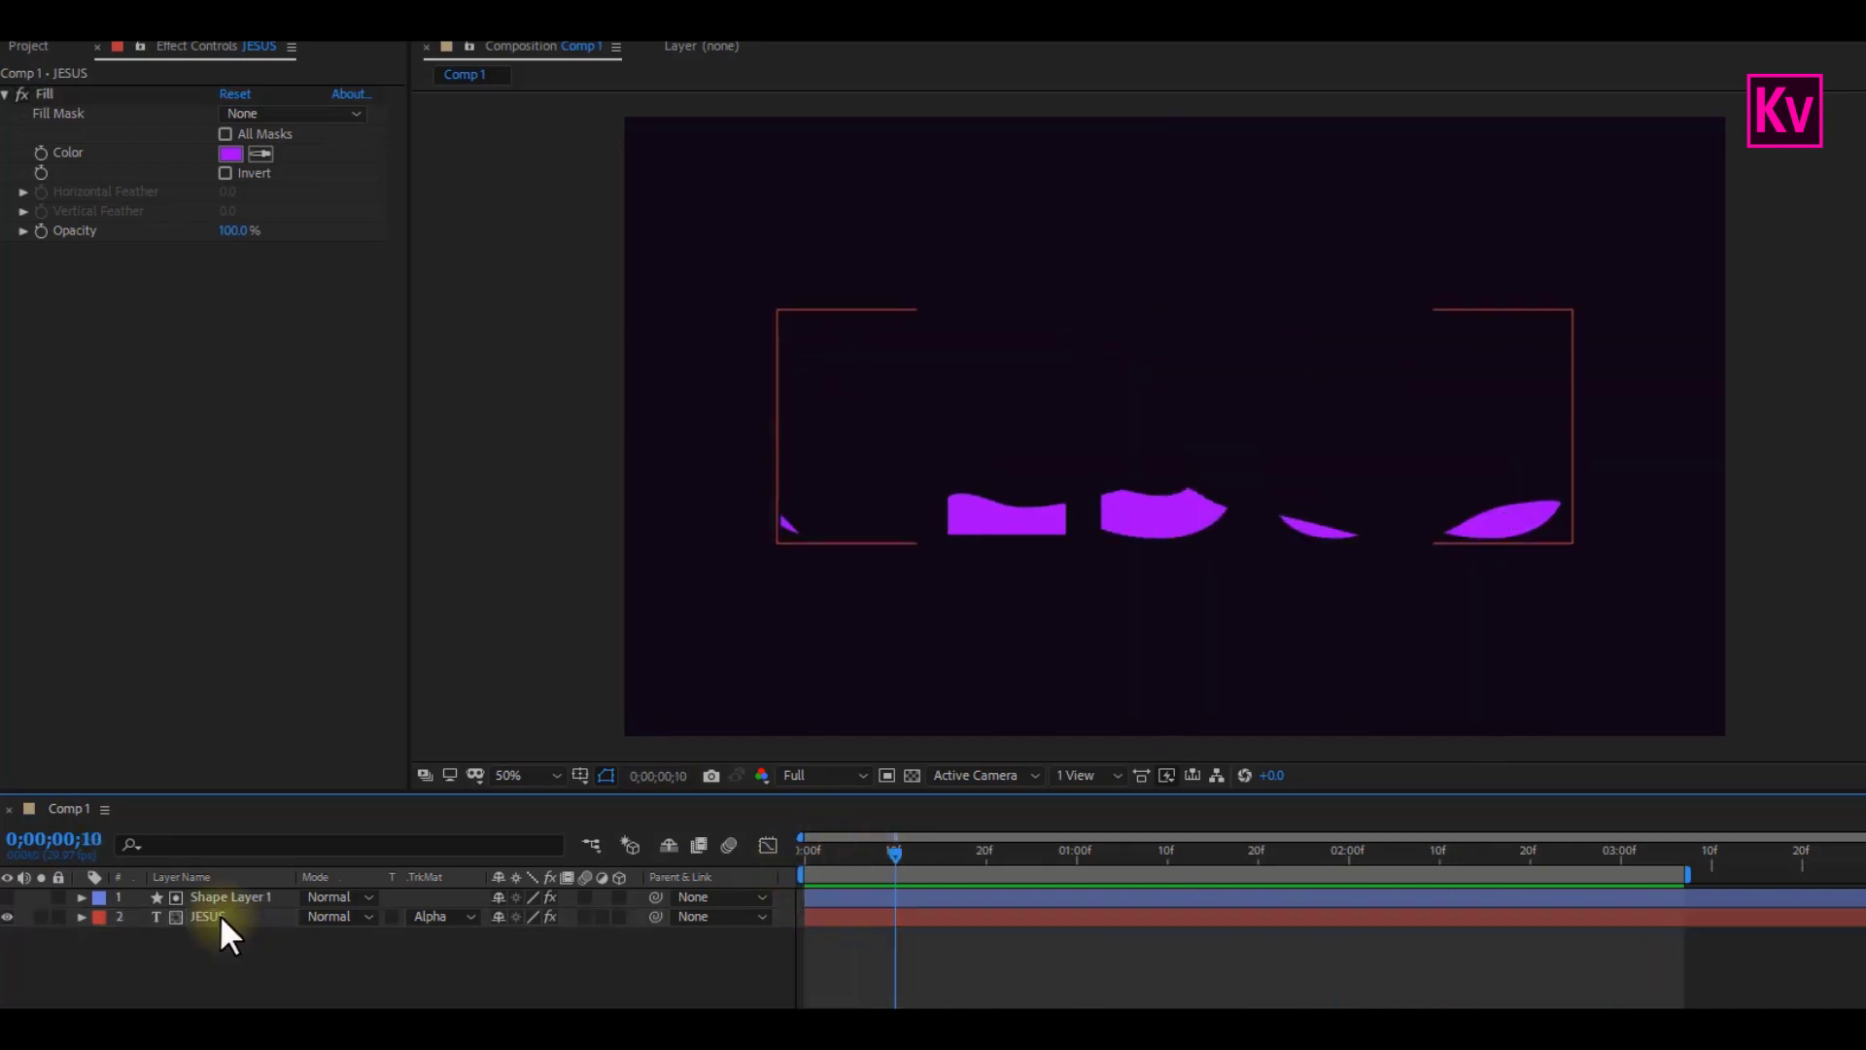
pyautogui.keyDown('shift'); pyautogui.click(230, 896); pyautogui.keyUp('shift')
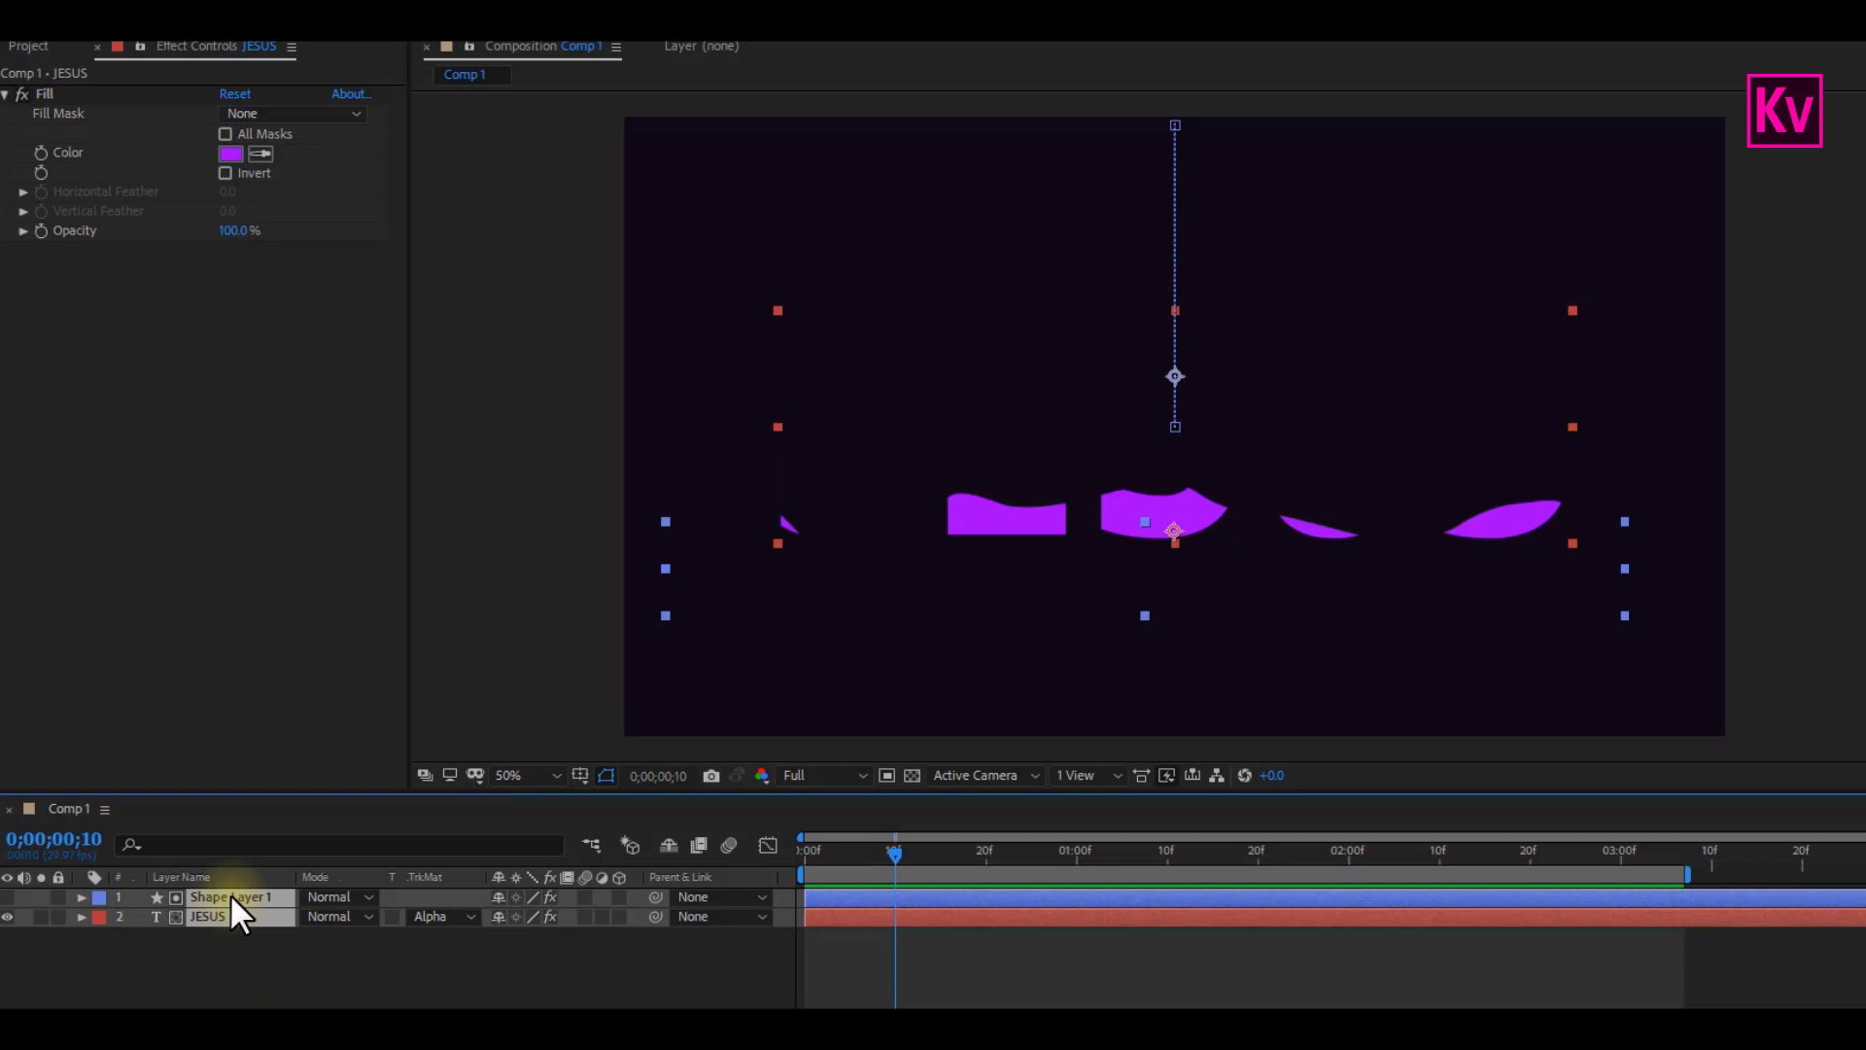
# Step: Duplicate JESUS and its matte layer, and change JESUS 2's Fill colour to blue
pyautogui.hotkey('ctrl', 'd')
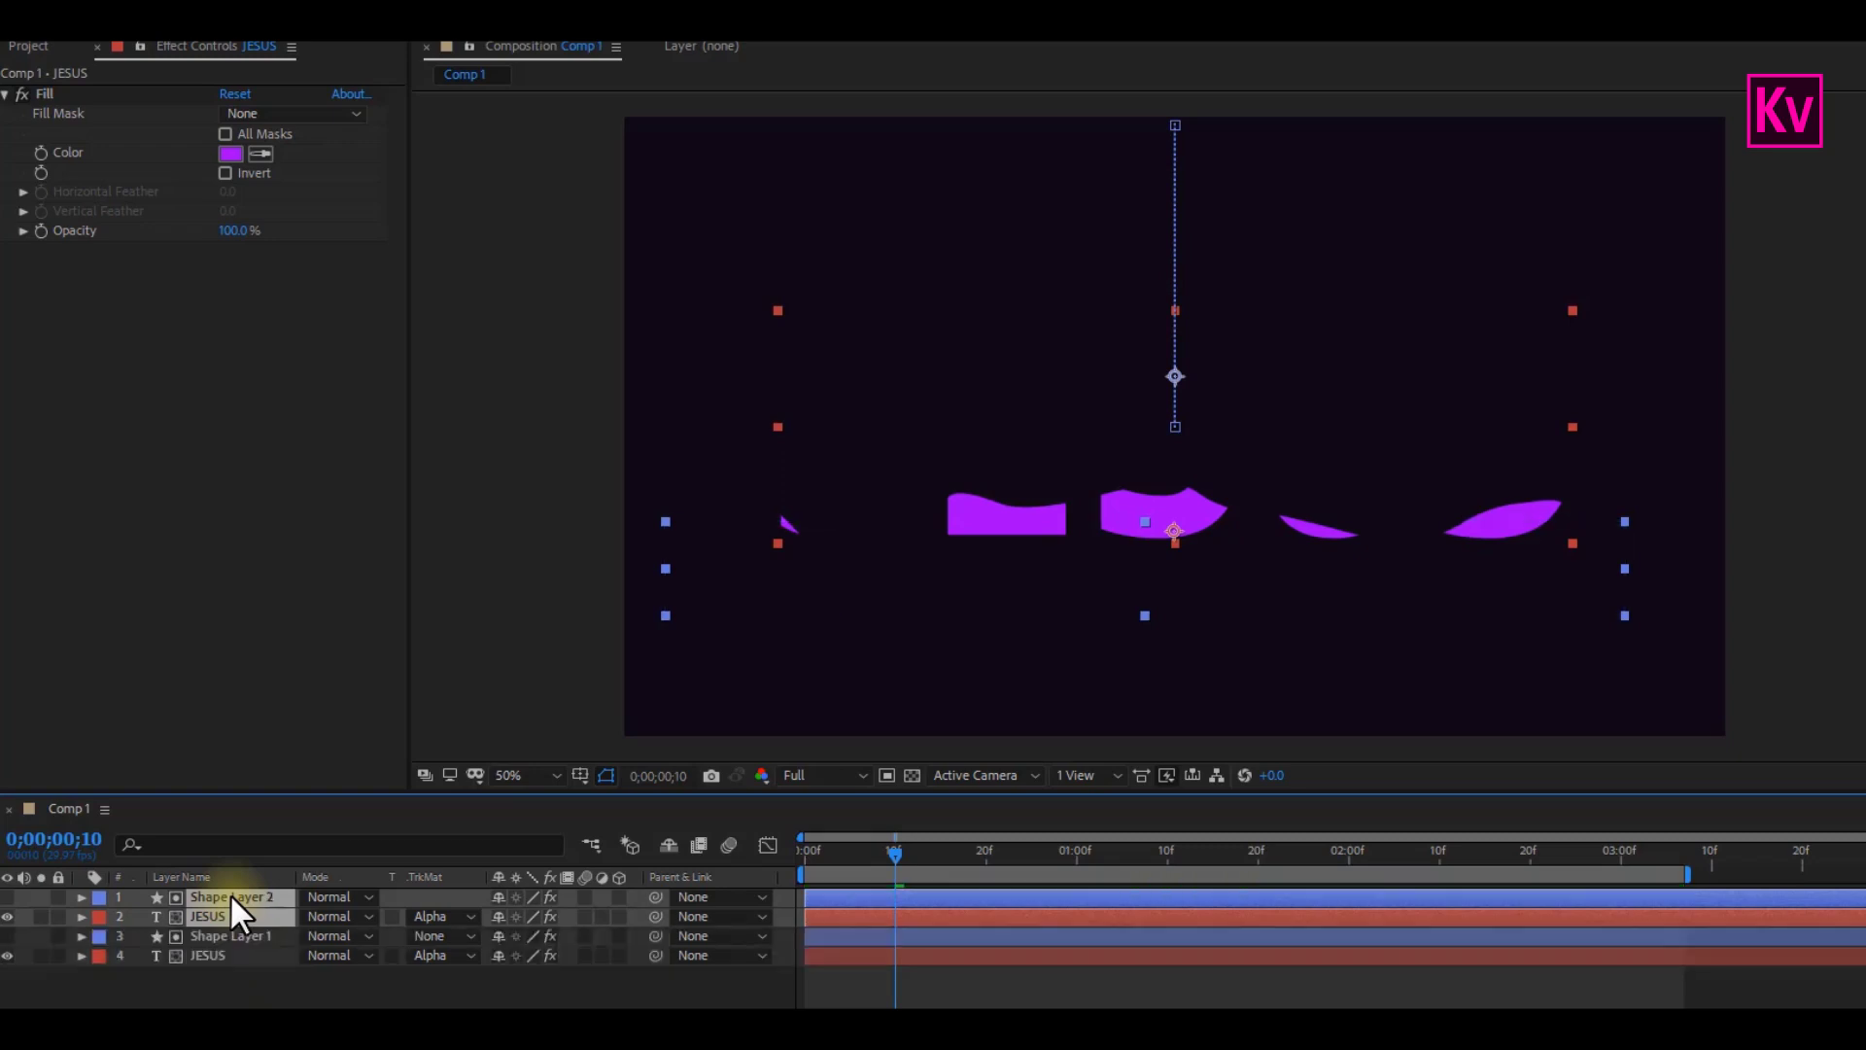
pyautogui.click(215, 914)
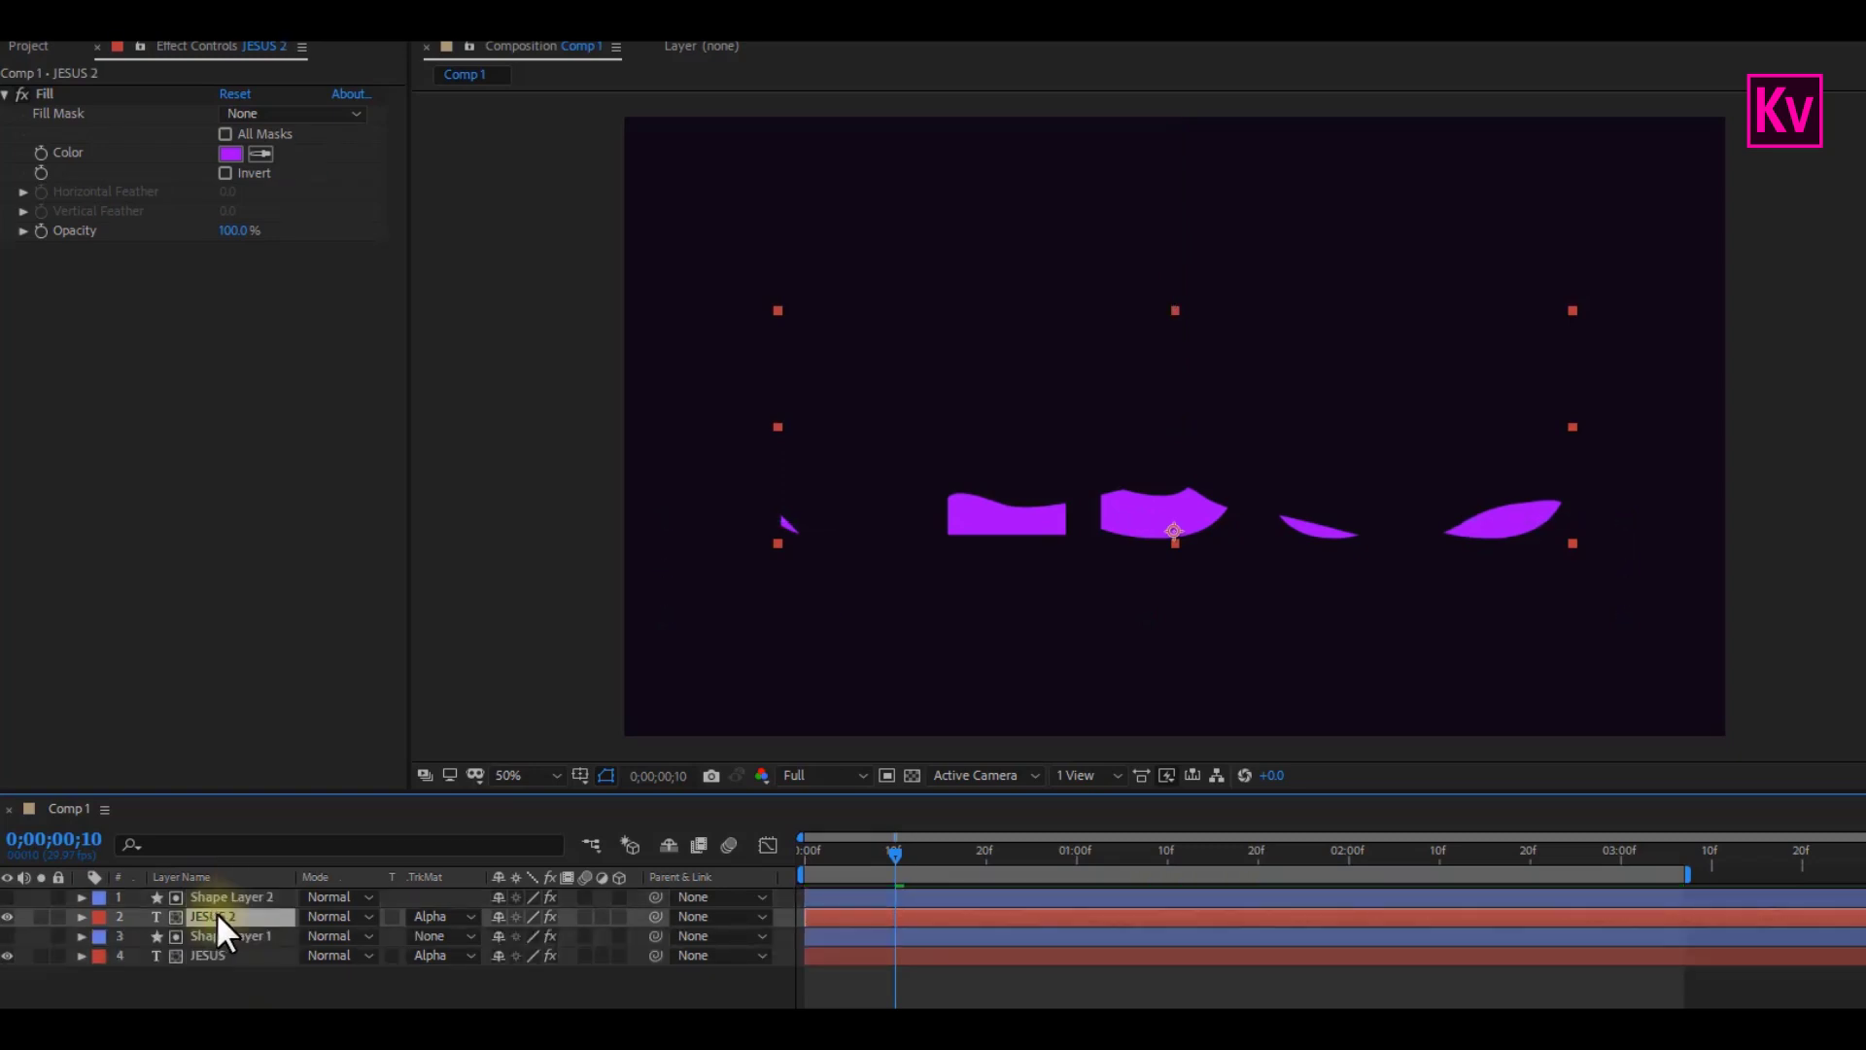
pyautogui.click(232, 154)
pyautogui.click(358, 513)
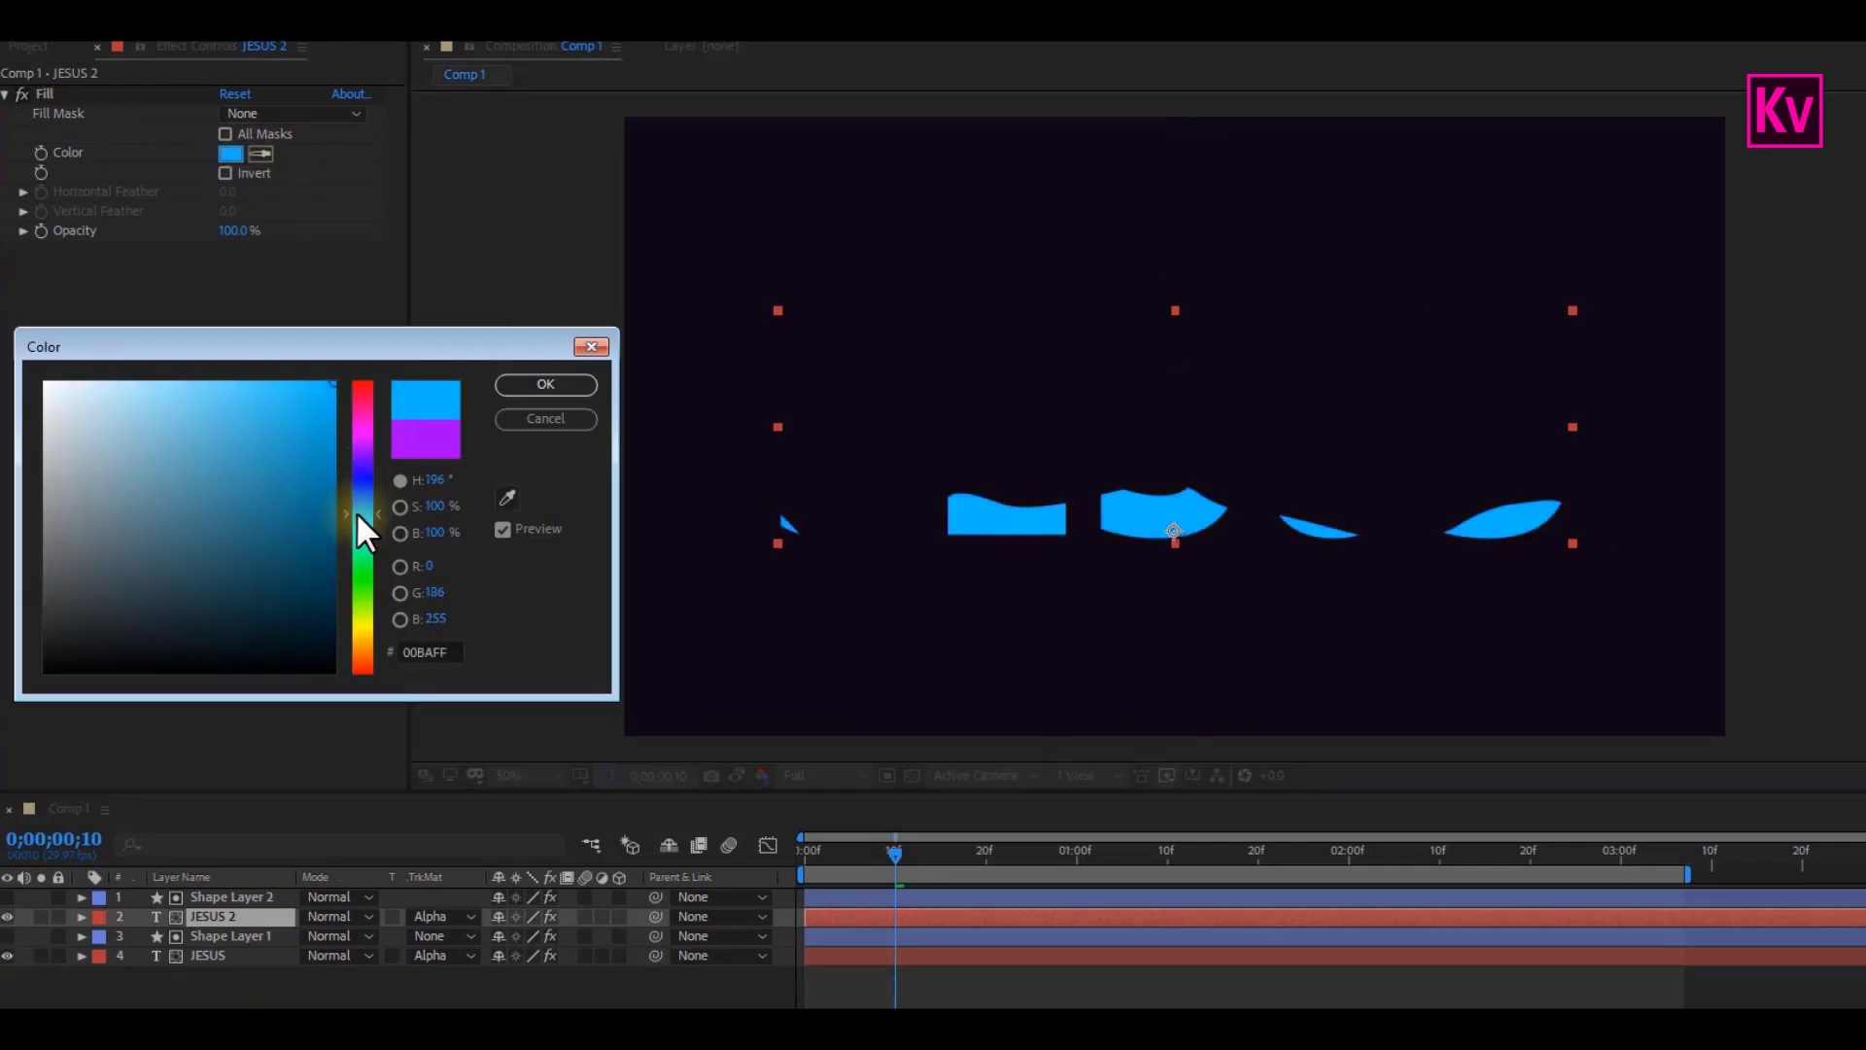
pyautogui.click(504, 385)
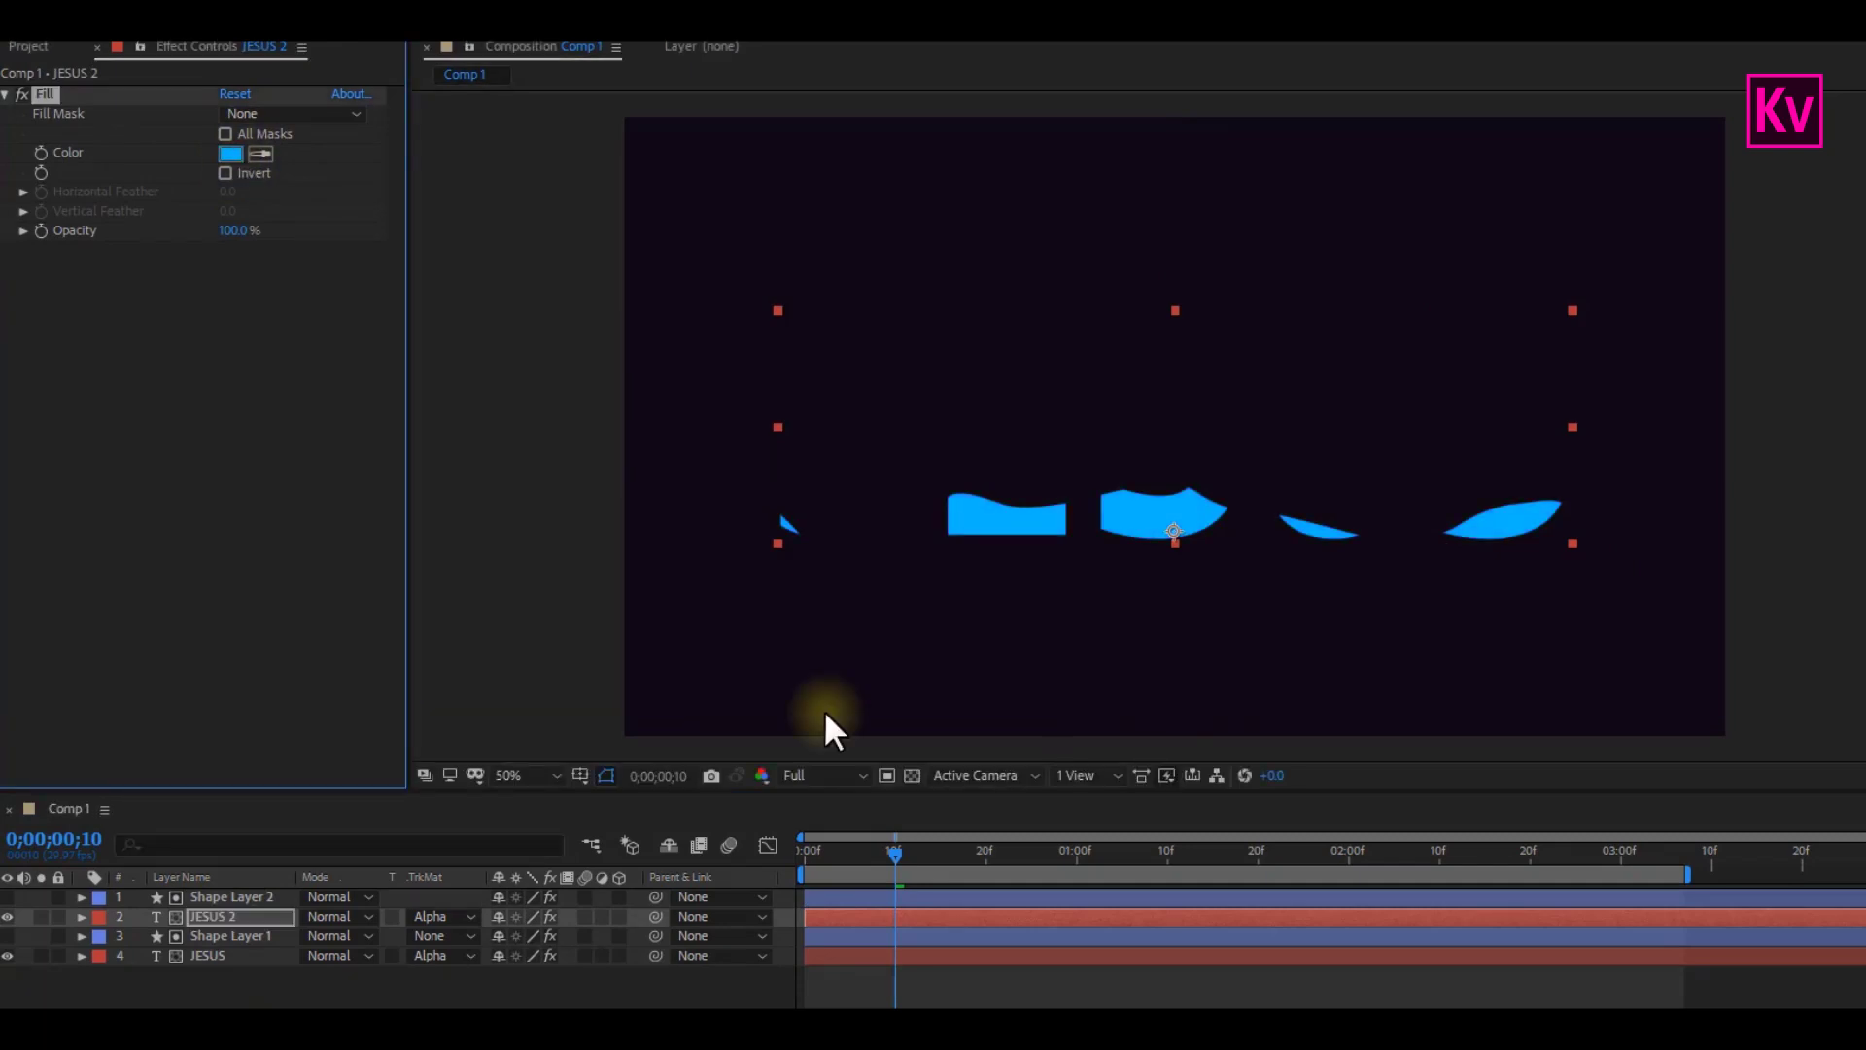
# Step: Shift Shape Layer 2 later in the timeline and preview the blue-after-purple reveal
pyautogui.moveTo(922, 901); pyautogui.dragTo(1113, 884)
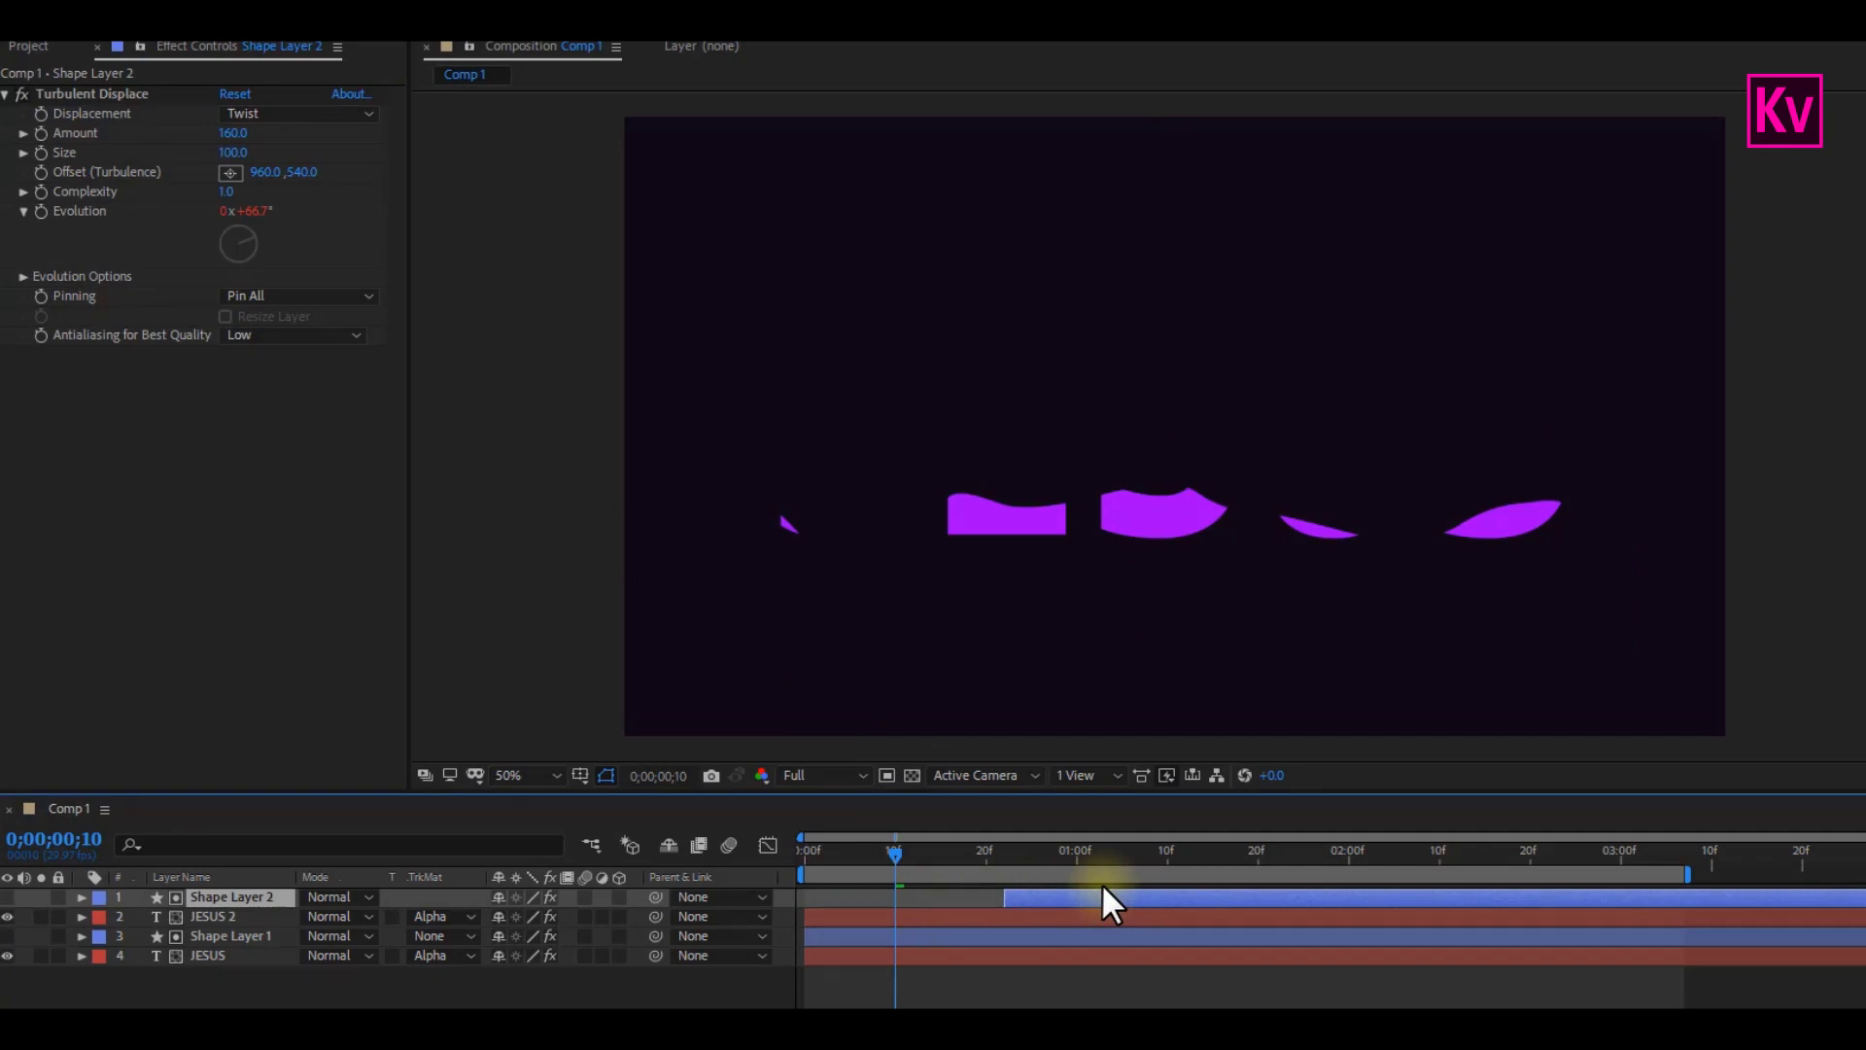
pyautogui.moveTo(892, 855); pyautogui.dragTo(941, 863)
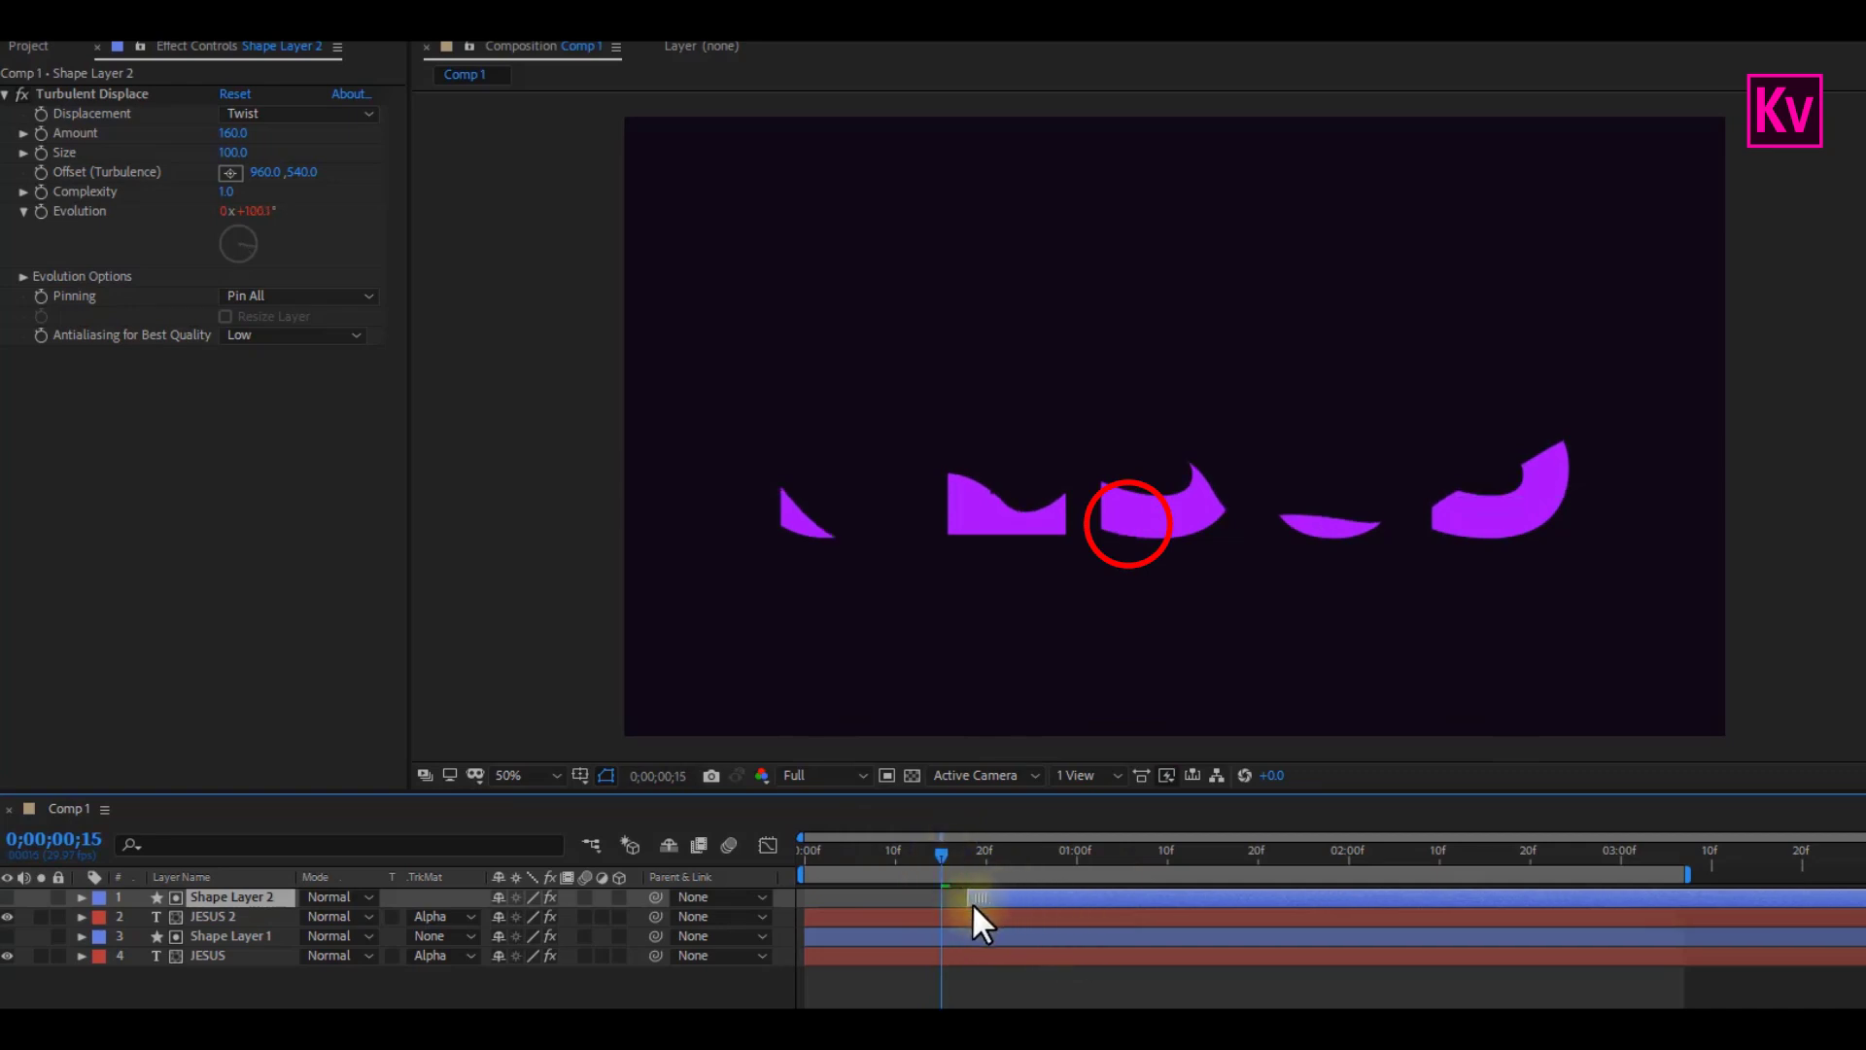
pyautogui.click(961, 904)
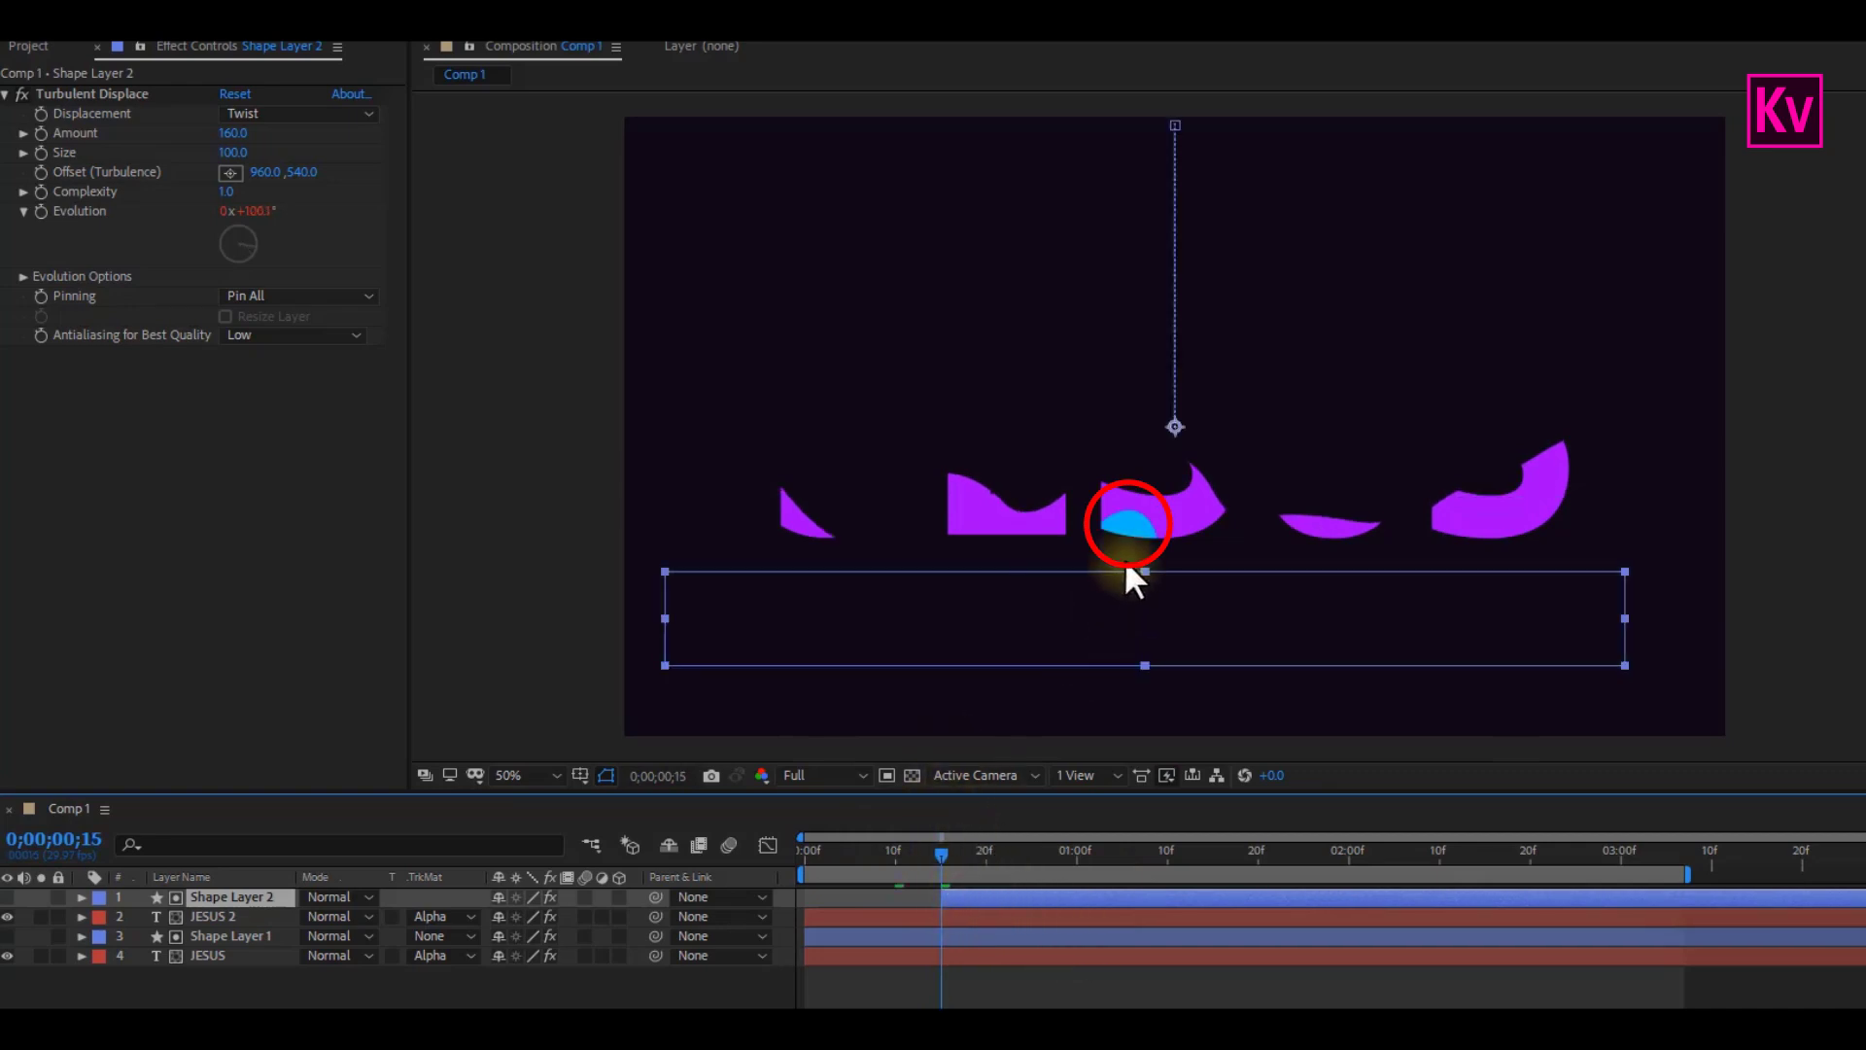
pyautogui.moveTo(950, 854); pyautogui.dragTo(804, 859)
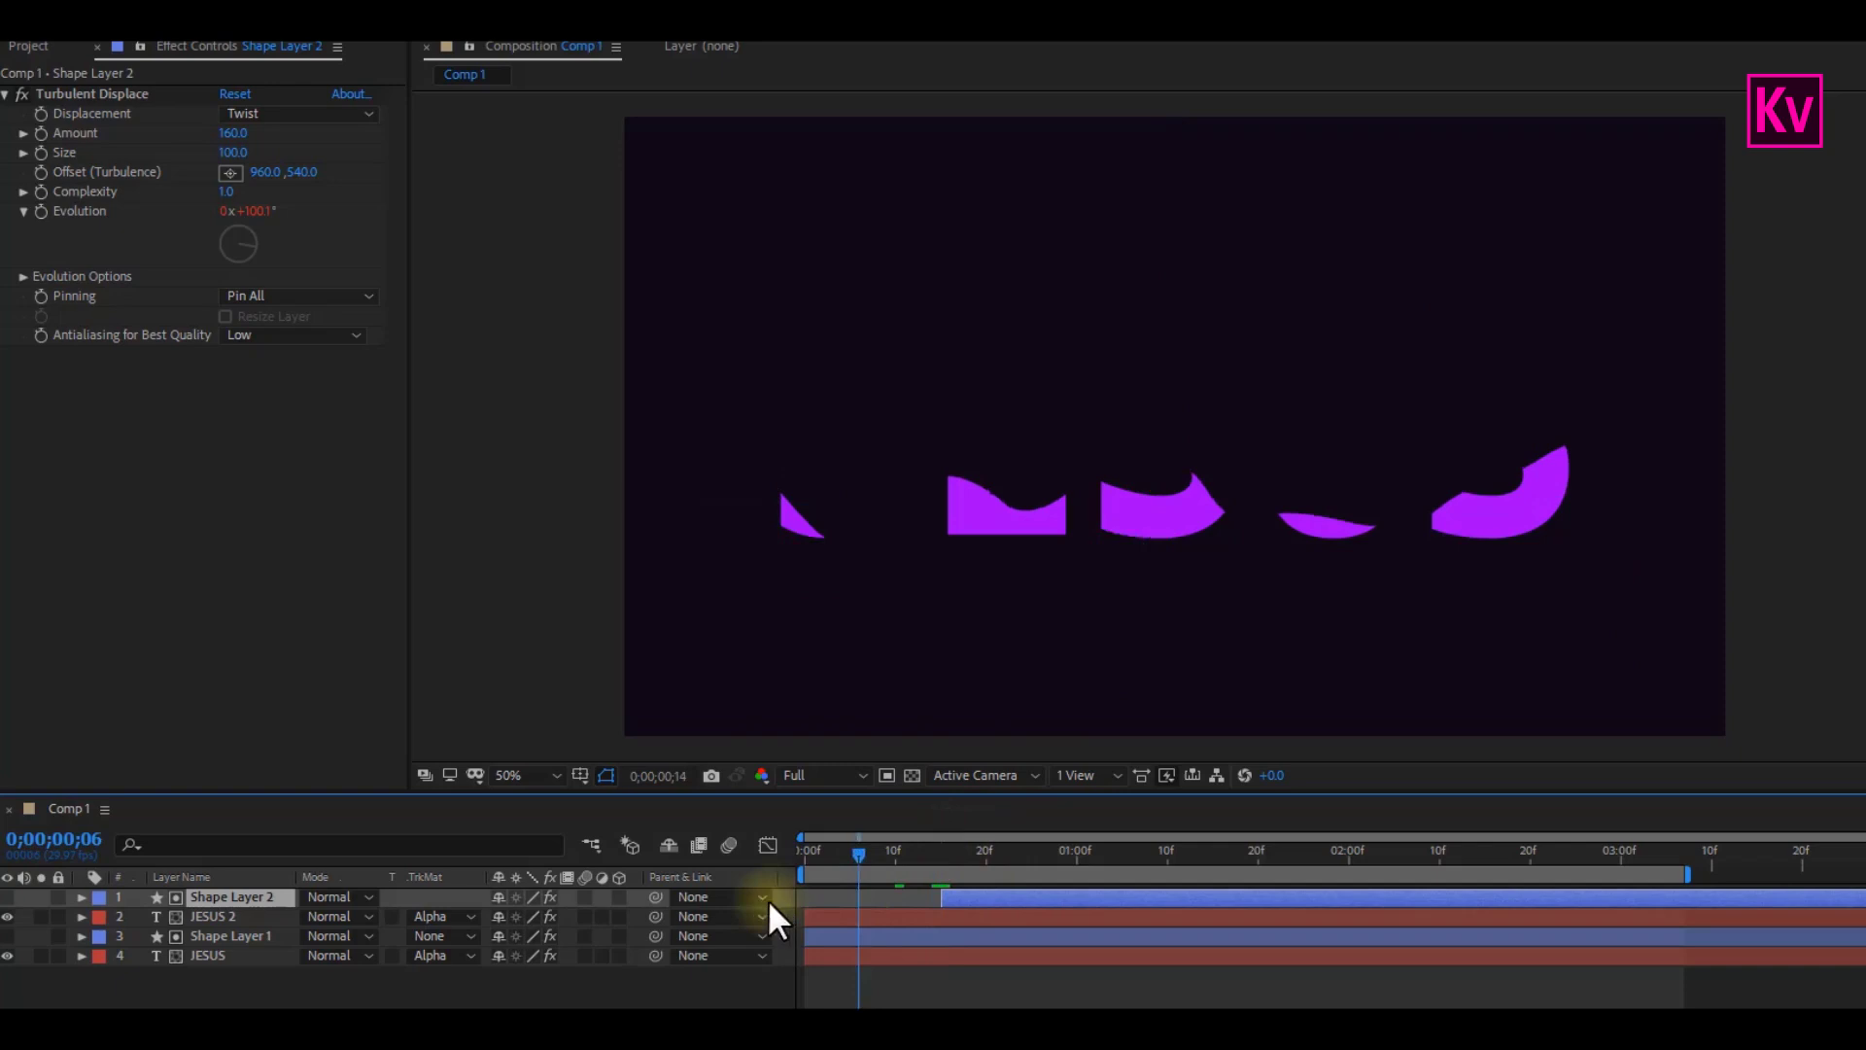
pyautogui.press('space')
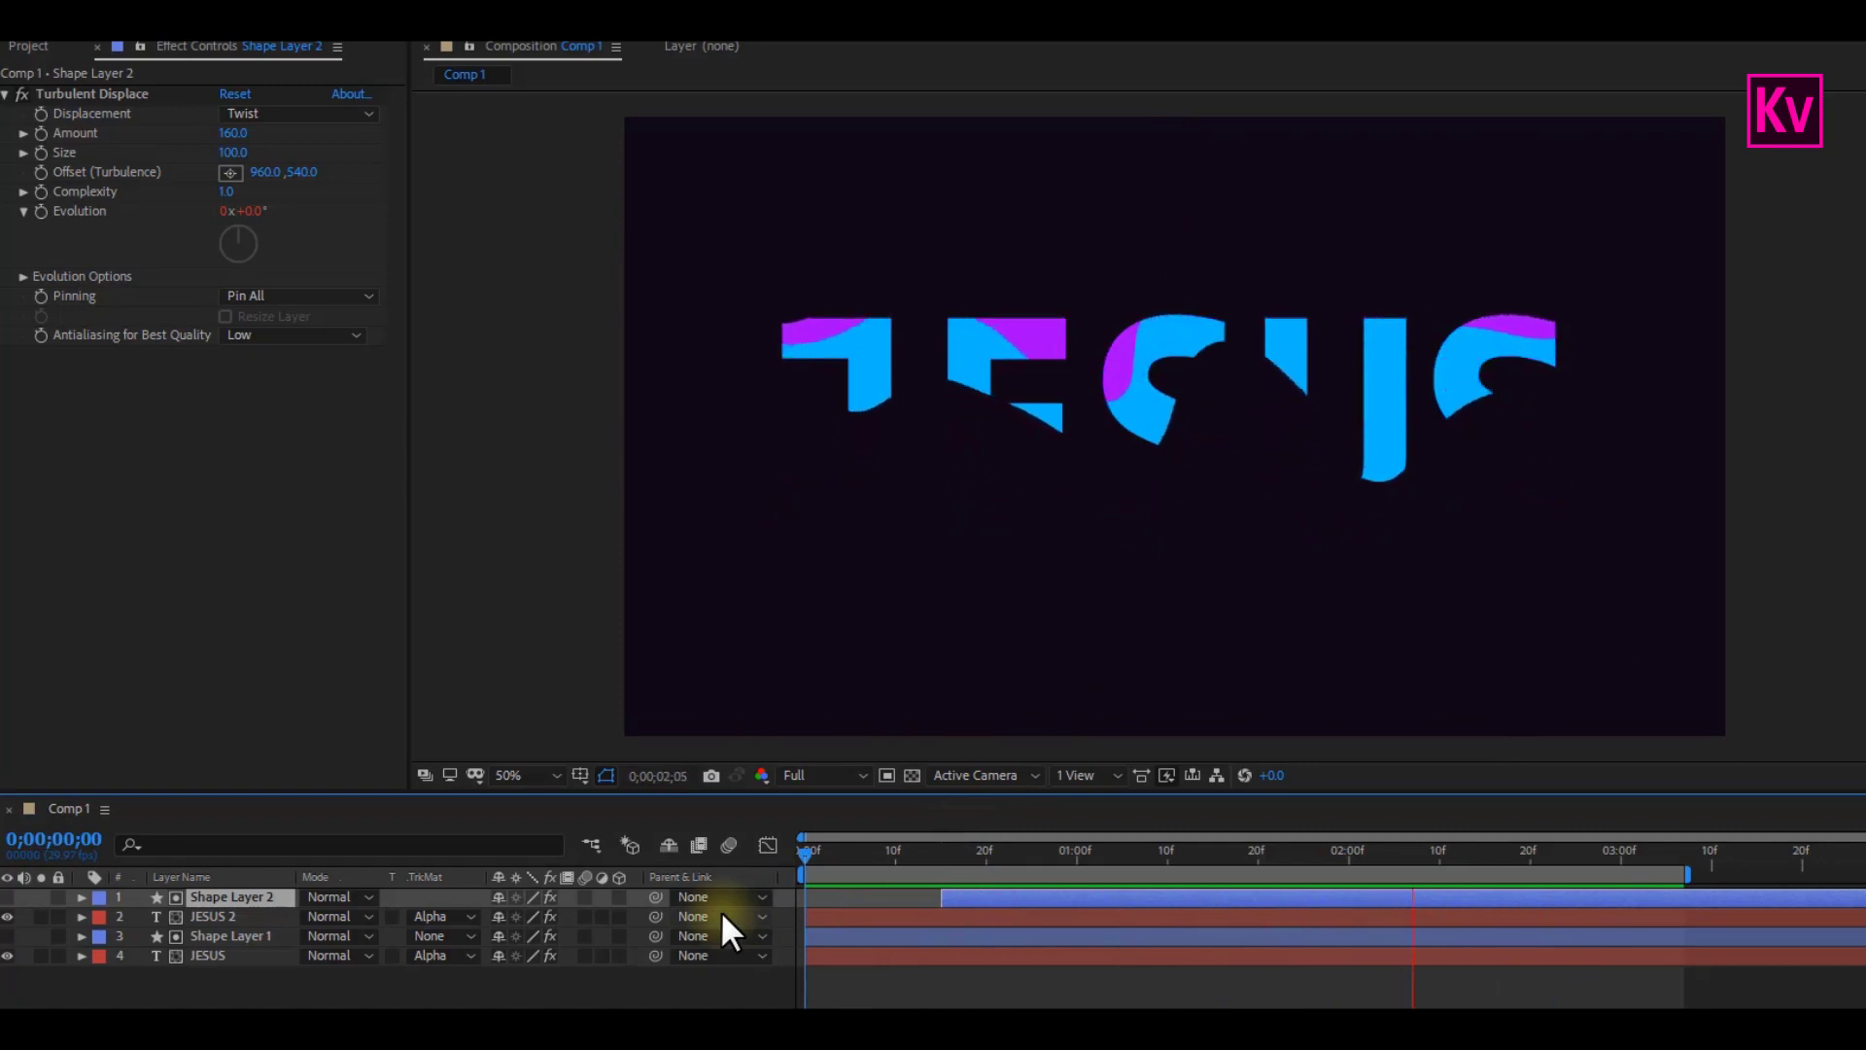
pyautogui.press('space')
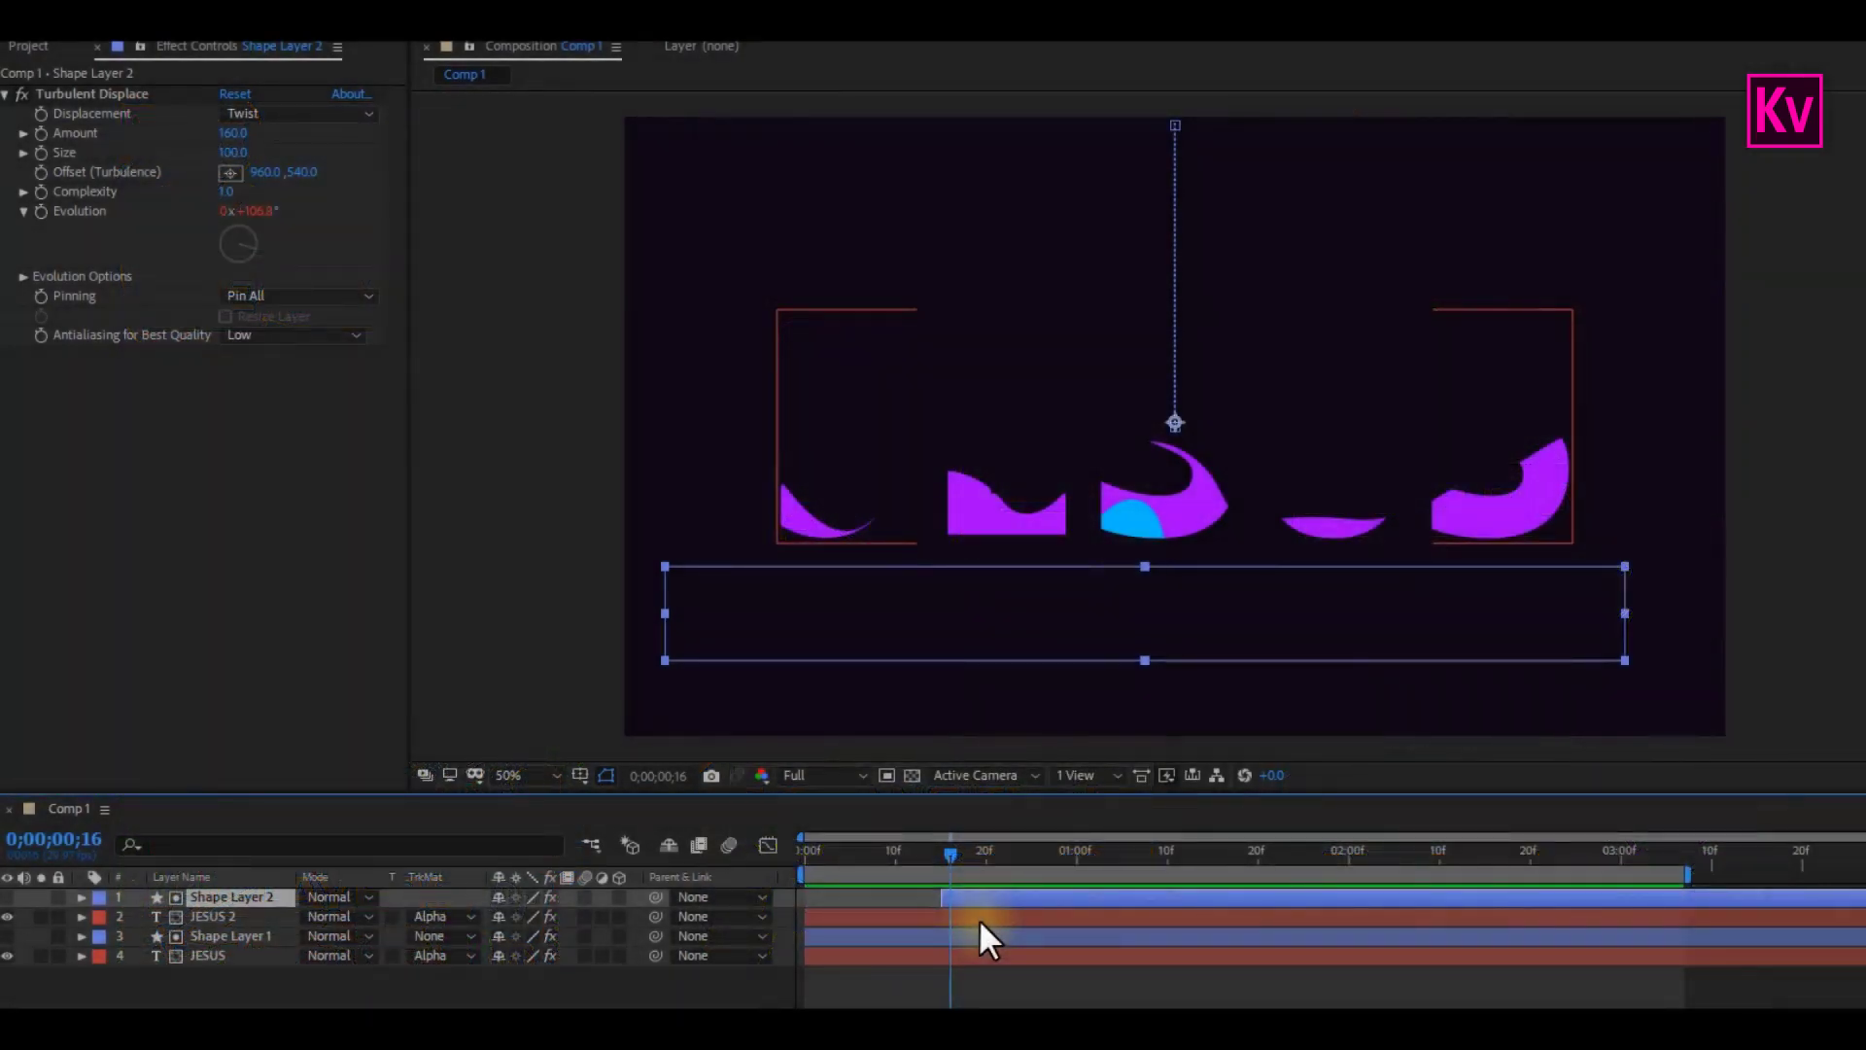
# Step: Duplicate JESUS 2 and Shape Layer 2, and start Shape Layer 3 about a second later
pyautogui.keyDown('shift'); pyautogui.click(978, 919); pyautogui.keyUp('shift')
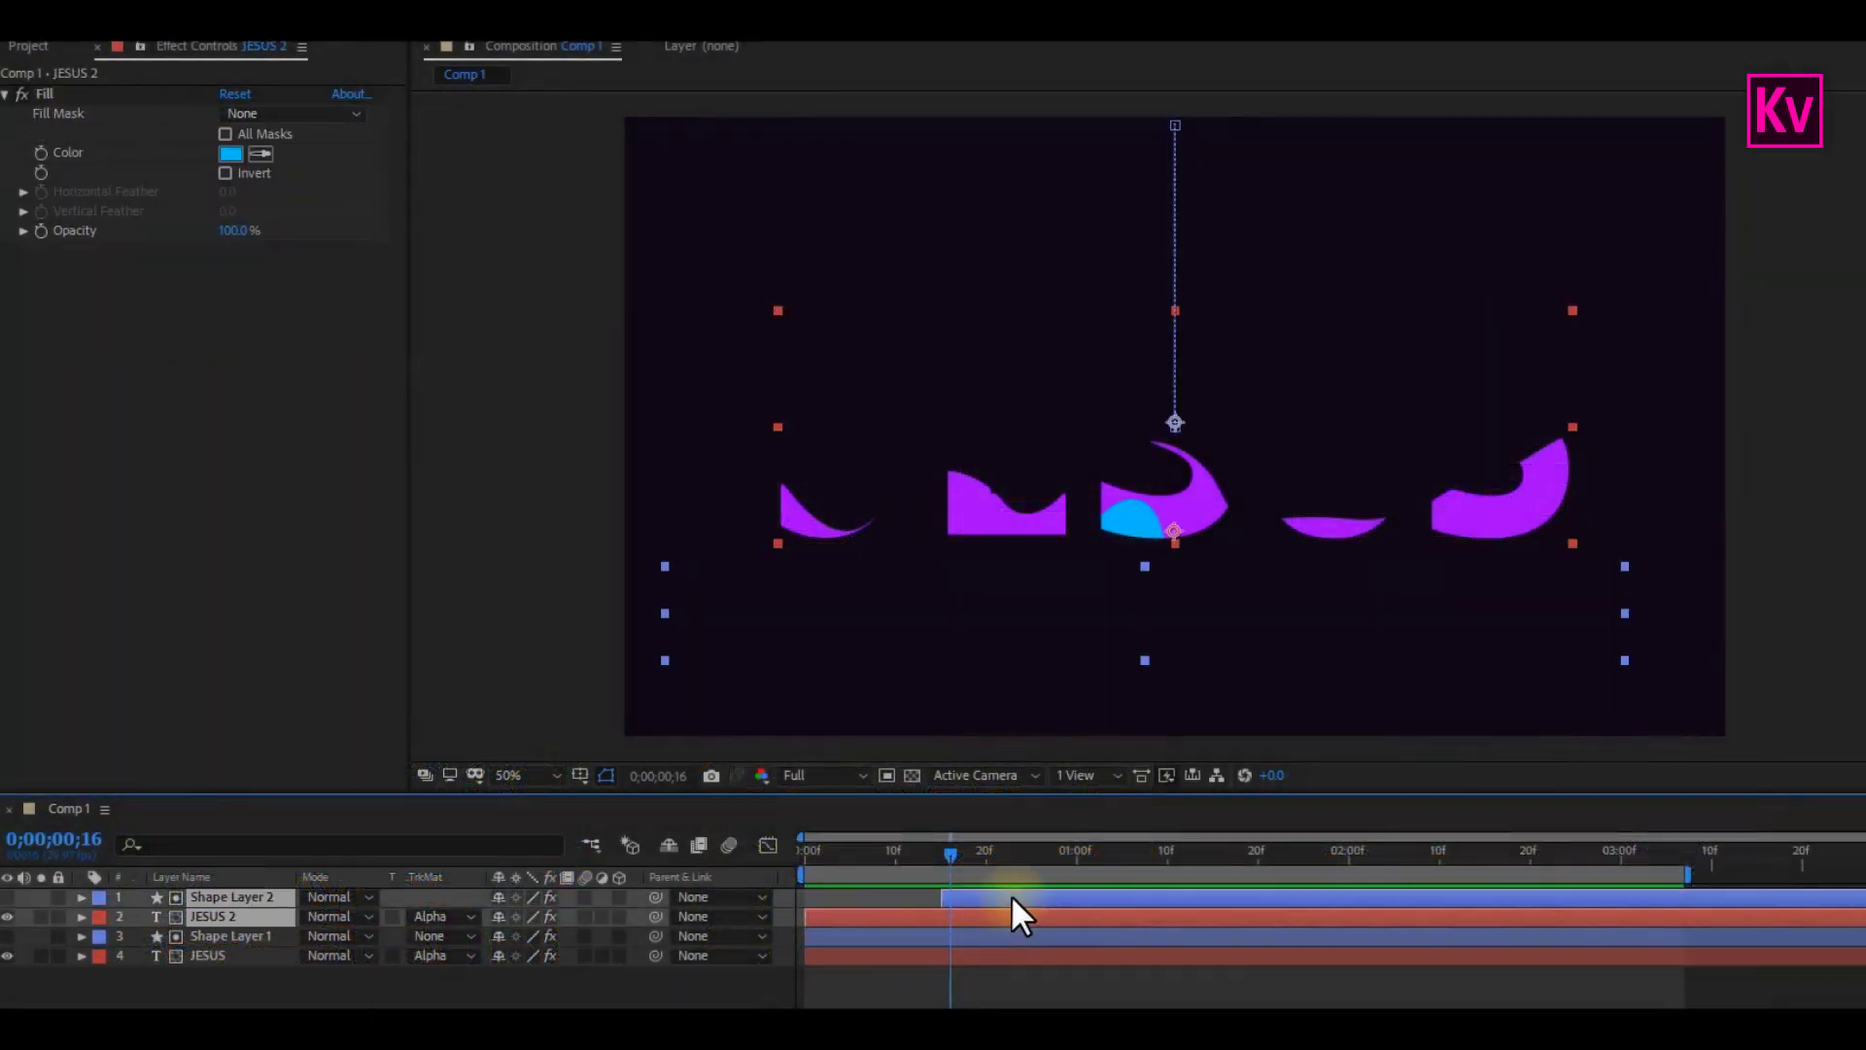
pyautogui.hotkey('ctrl', 'd')
pyautogui.click(1001, 896)
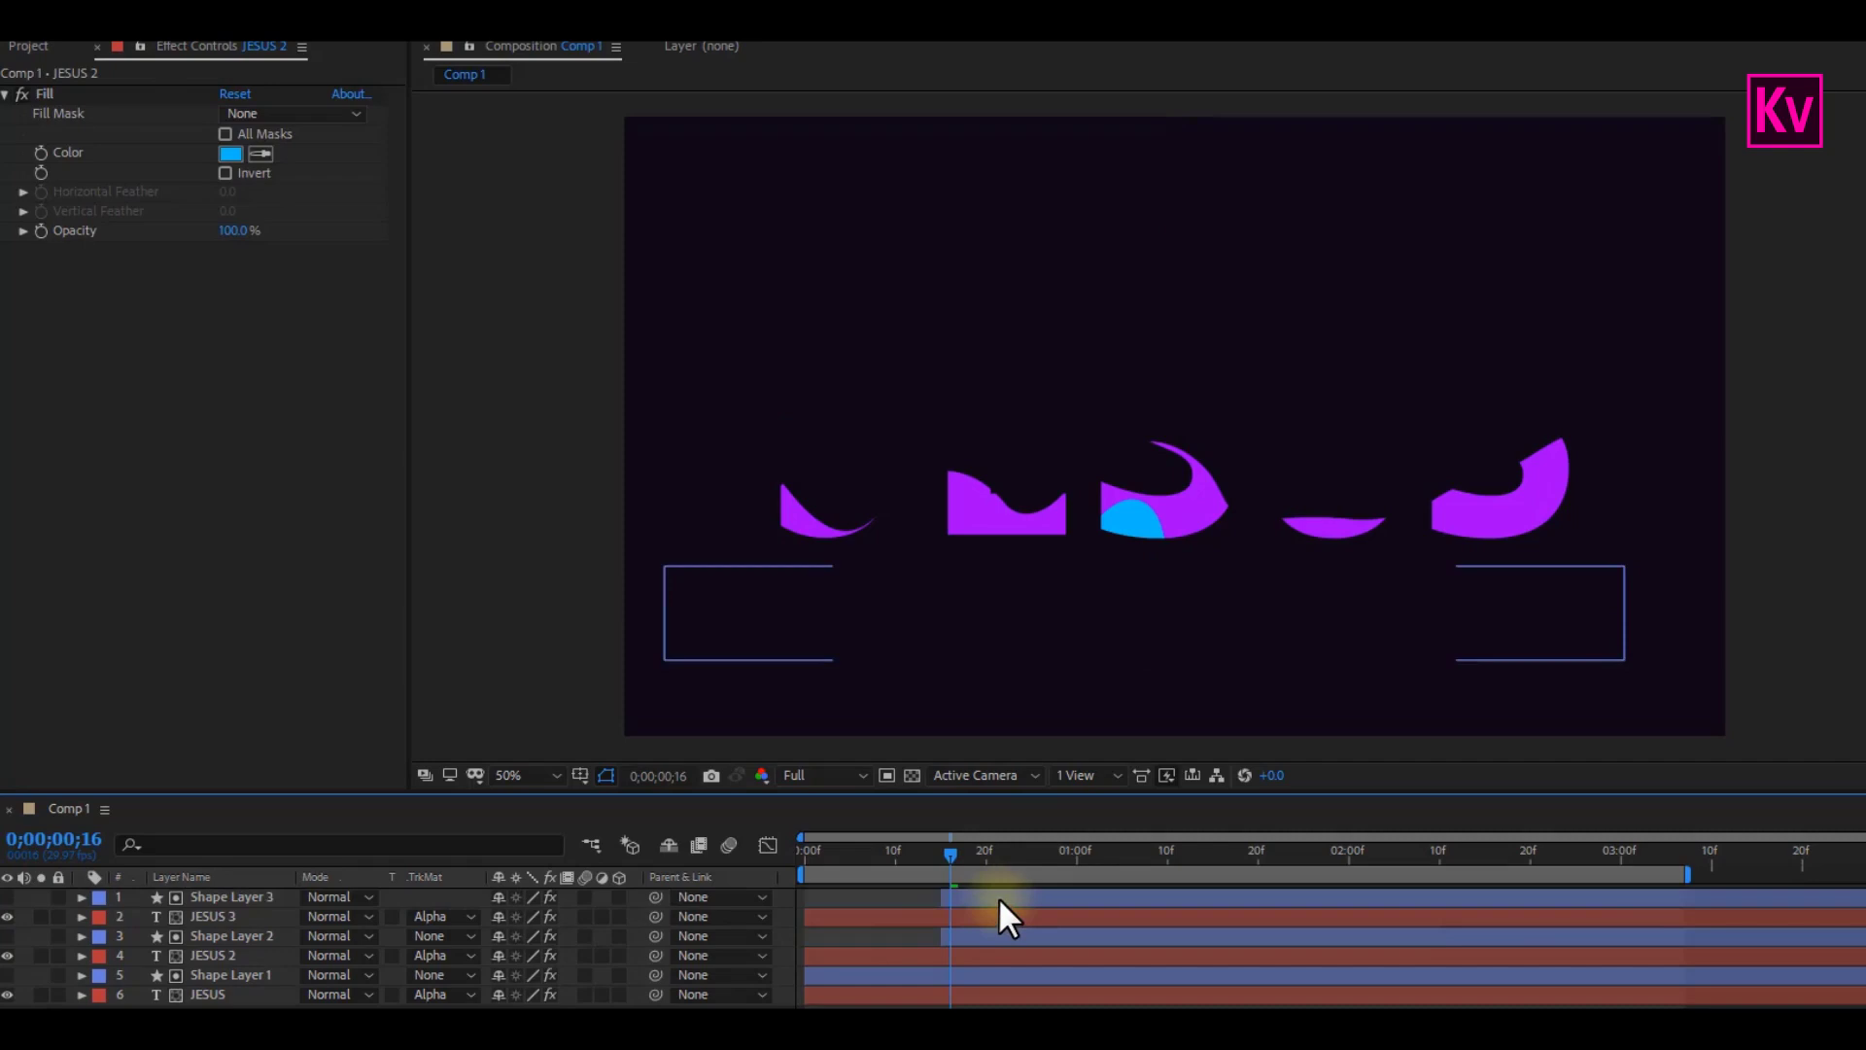
pyautogui.moveTo(993, 900); pyautogui.dragTo(1217, 895)
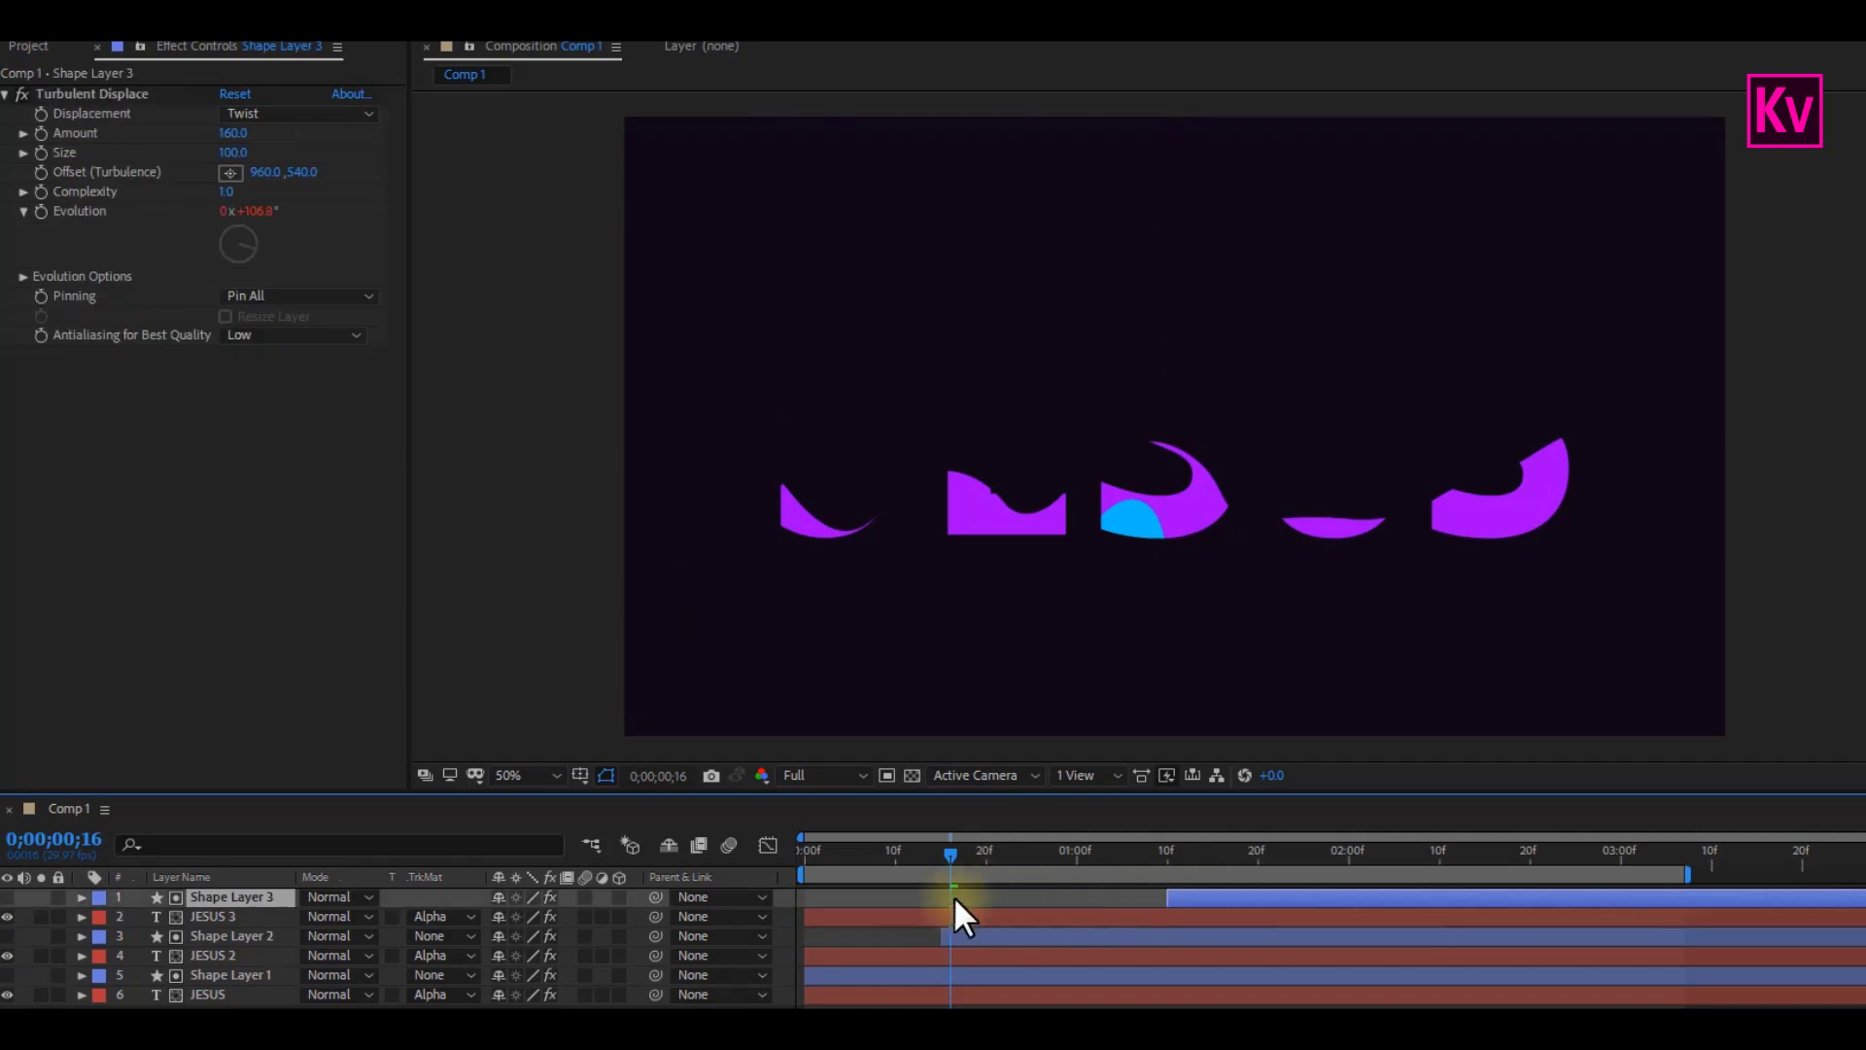
pyautogui.moveTo(954, 854); pyautogui.dragTo(1062, 851)
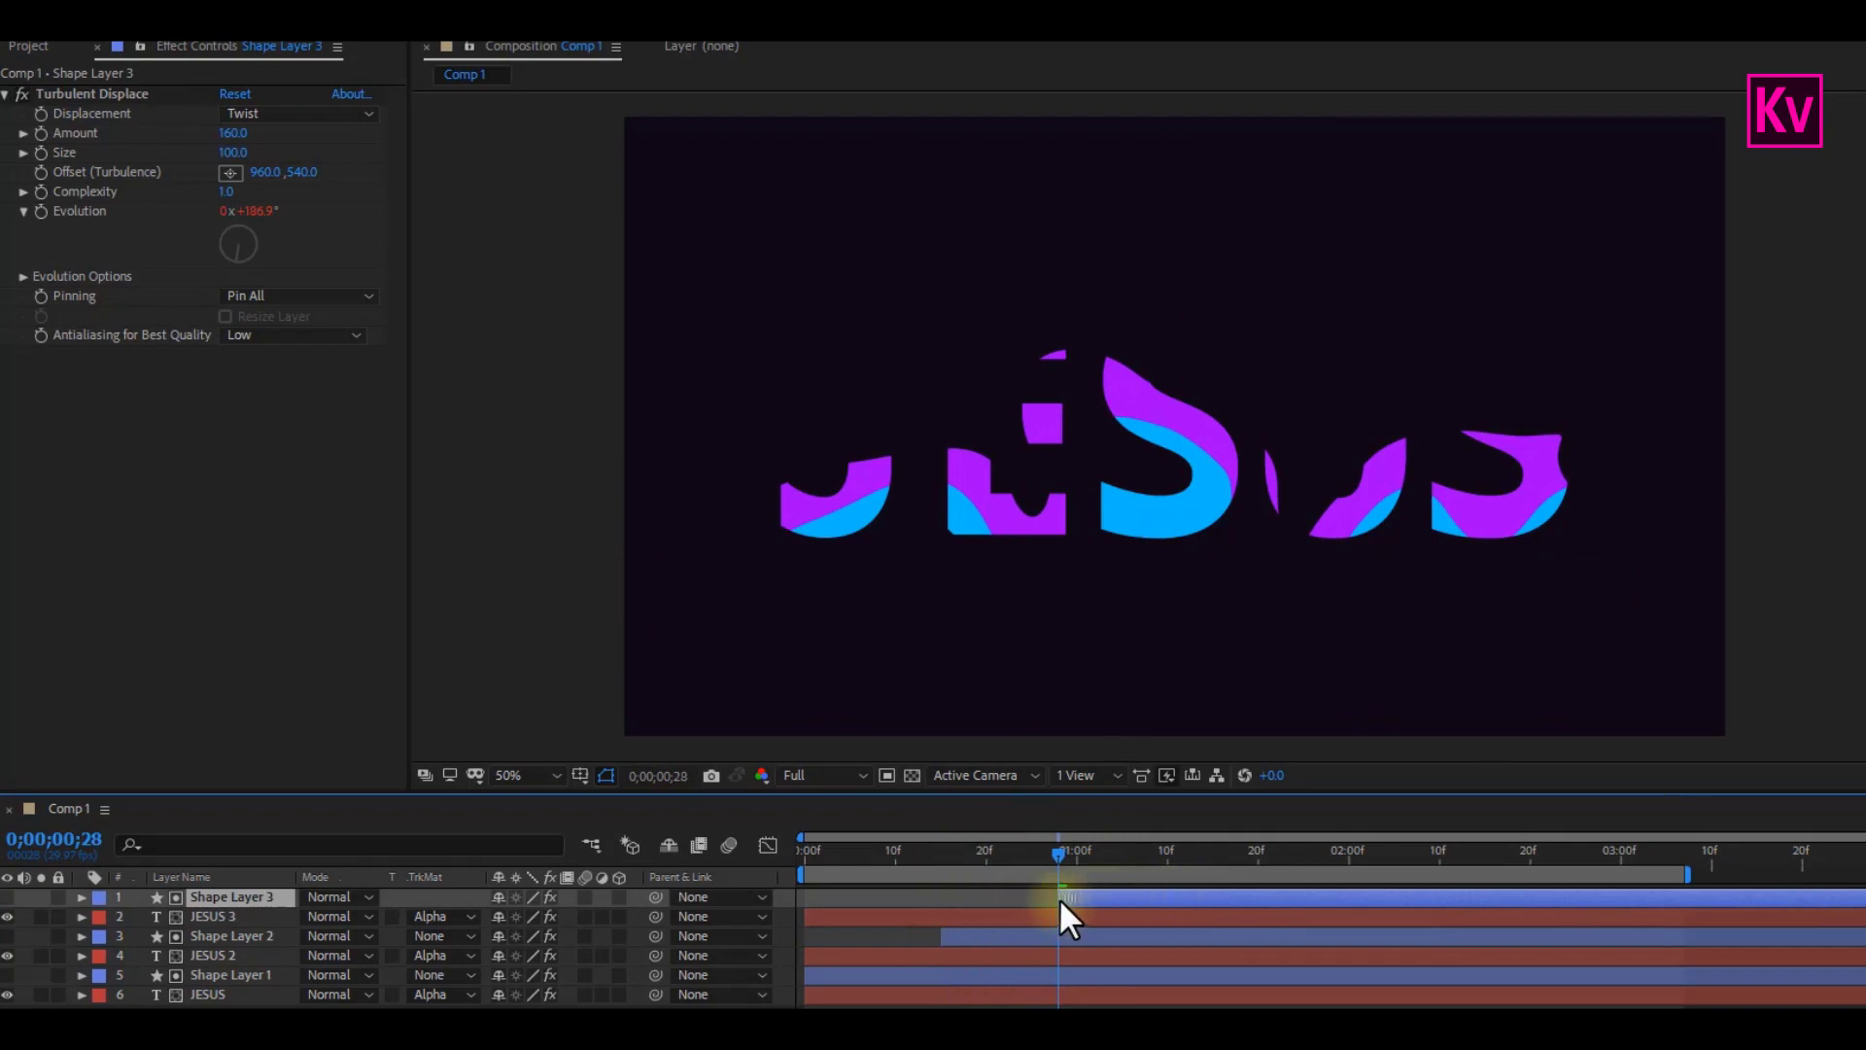
# Step: Set JESUS 3's Fill colour to white FFFFFF
pyautogui.click(1088, 915)
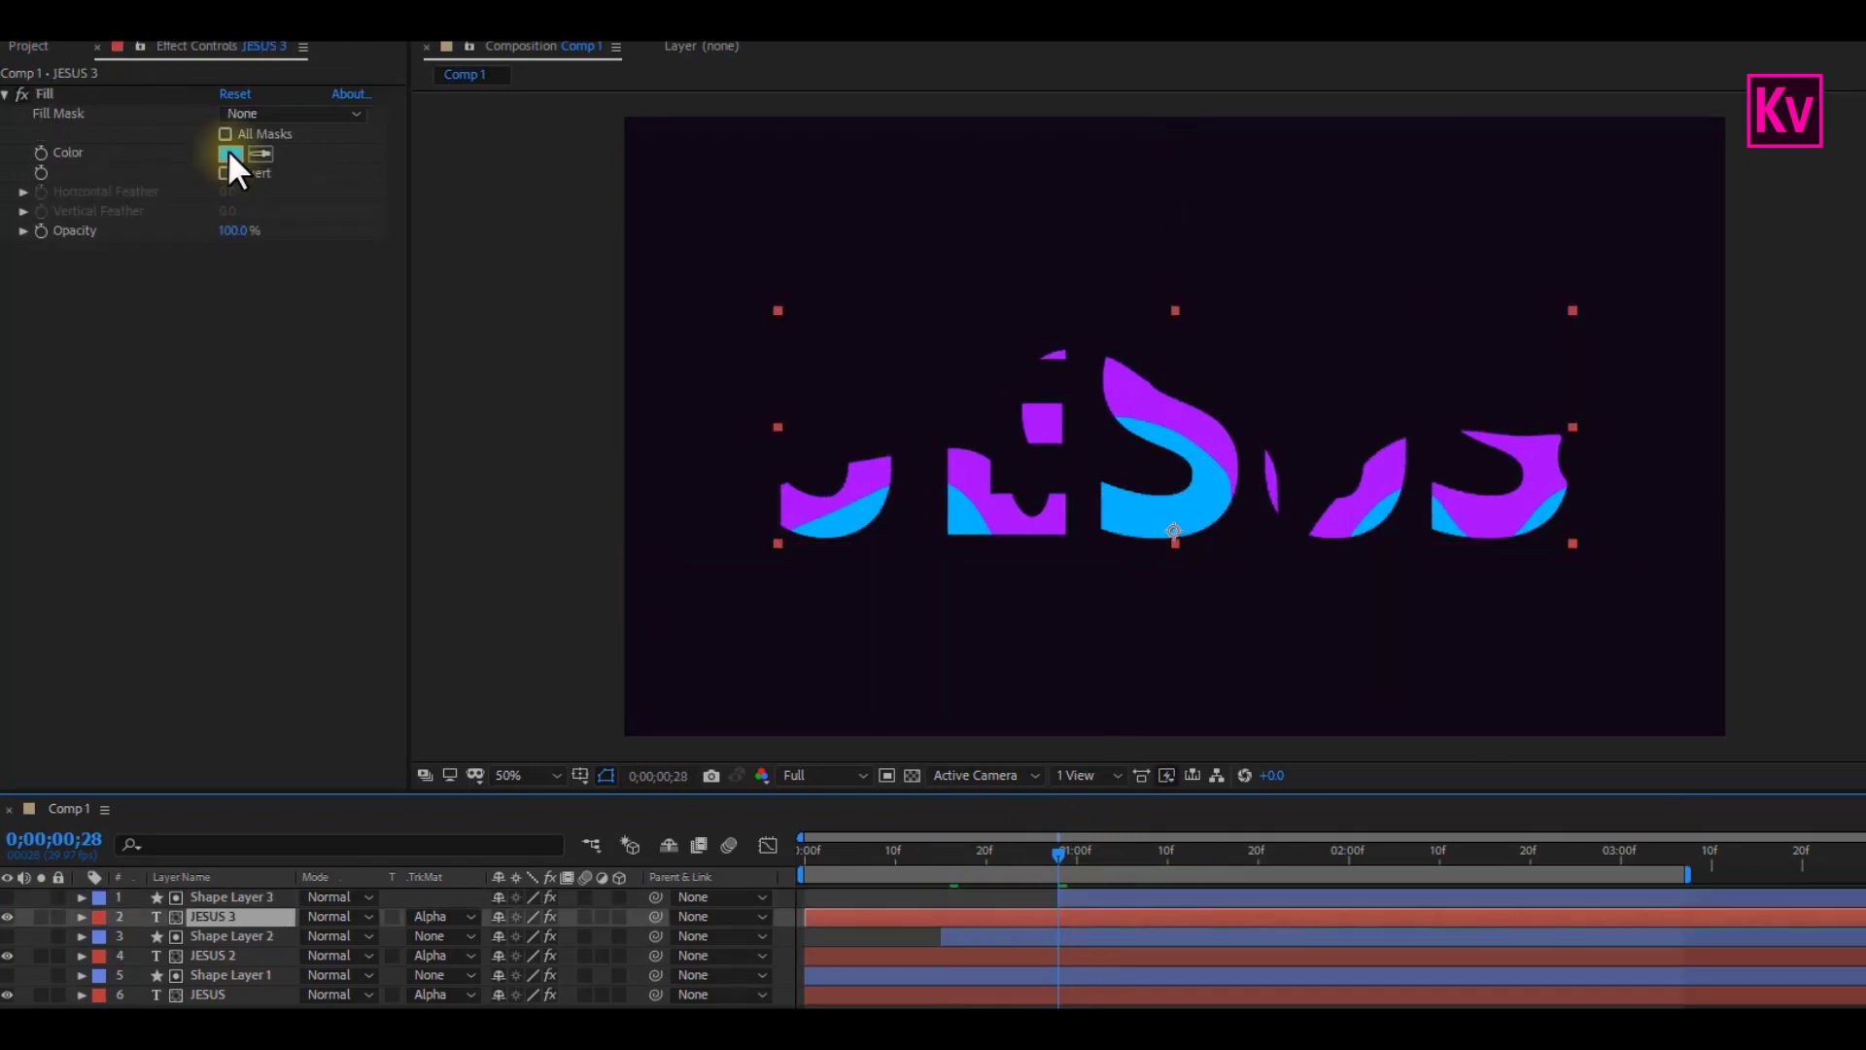
pyautogui.click(230, 155)
pyautogui.moveTo(62, 395); pyautogui.dragTo(12, 370)
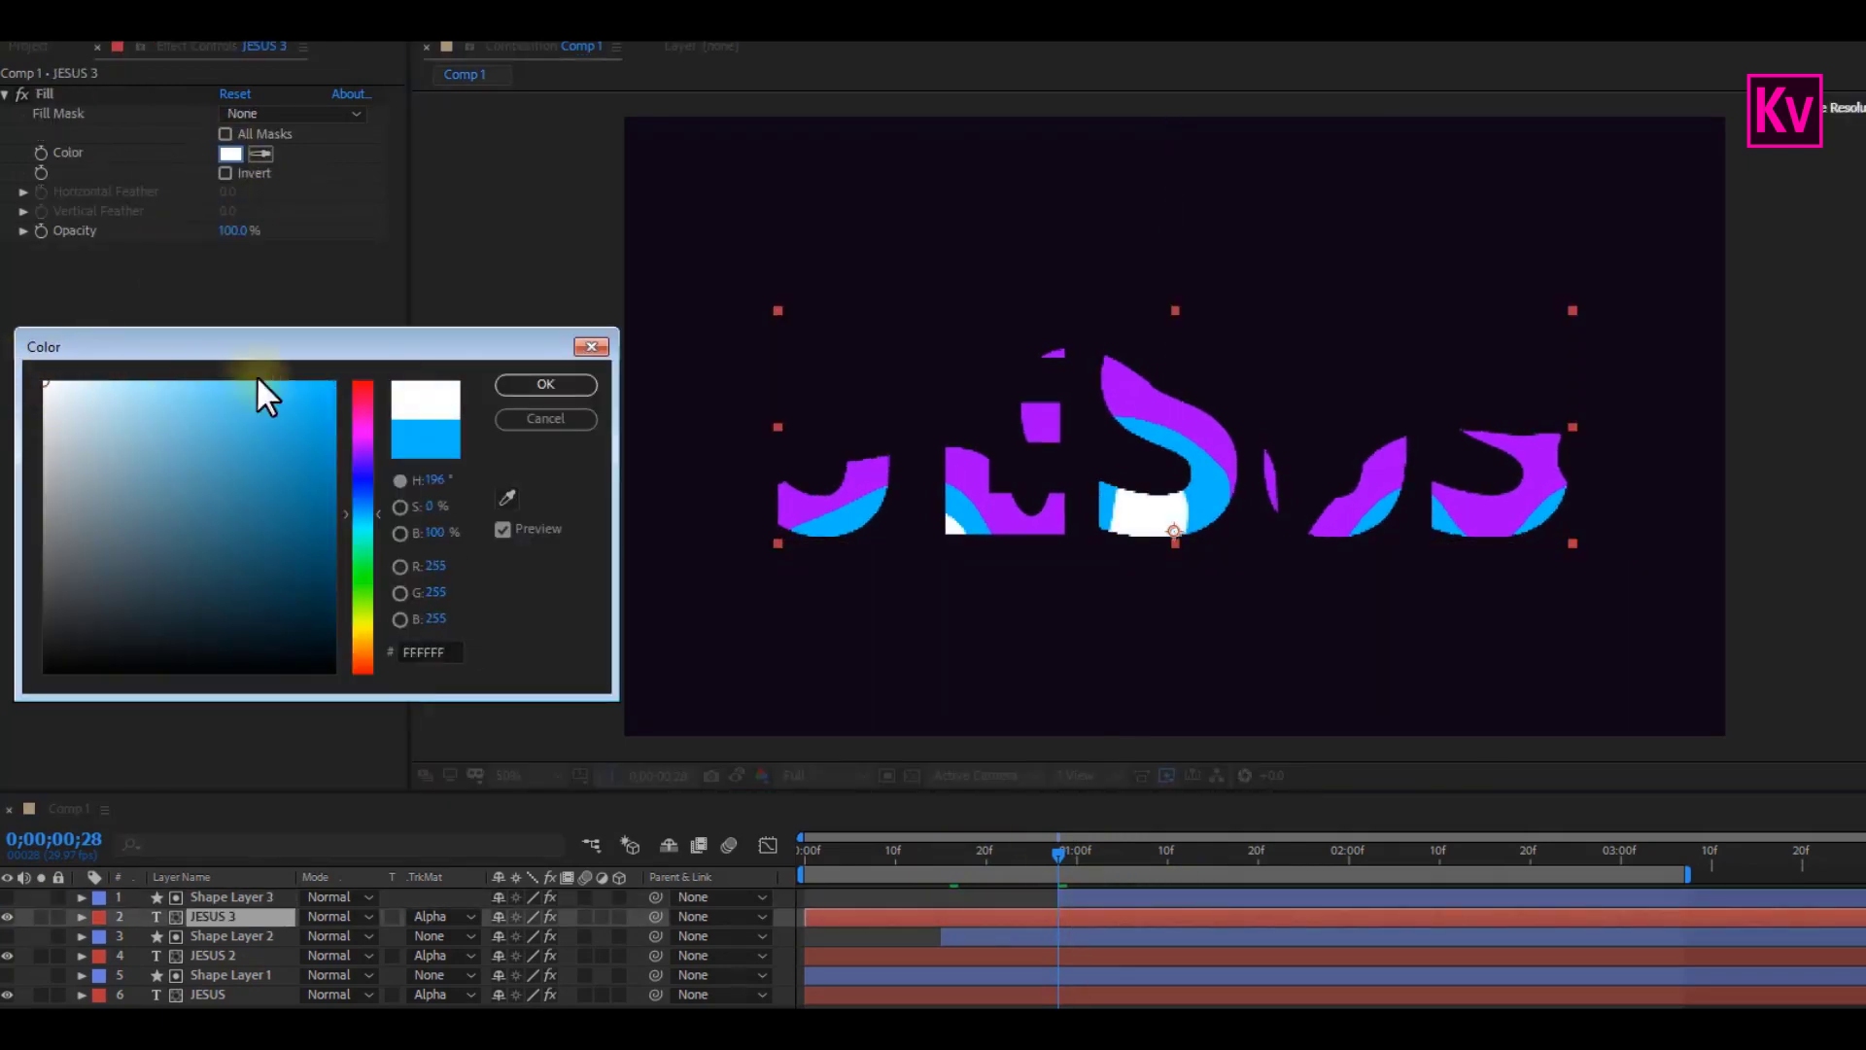
pyautogui.click(545, 384)
pyautogui.moveTo(1046, 849); pyautogui.dragTo(1128, 867)
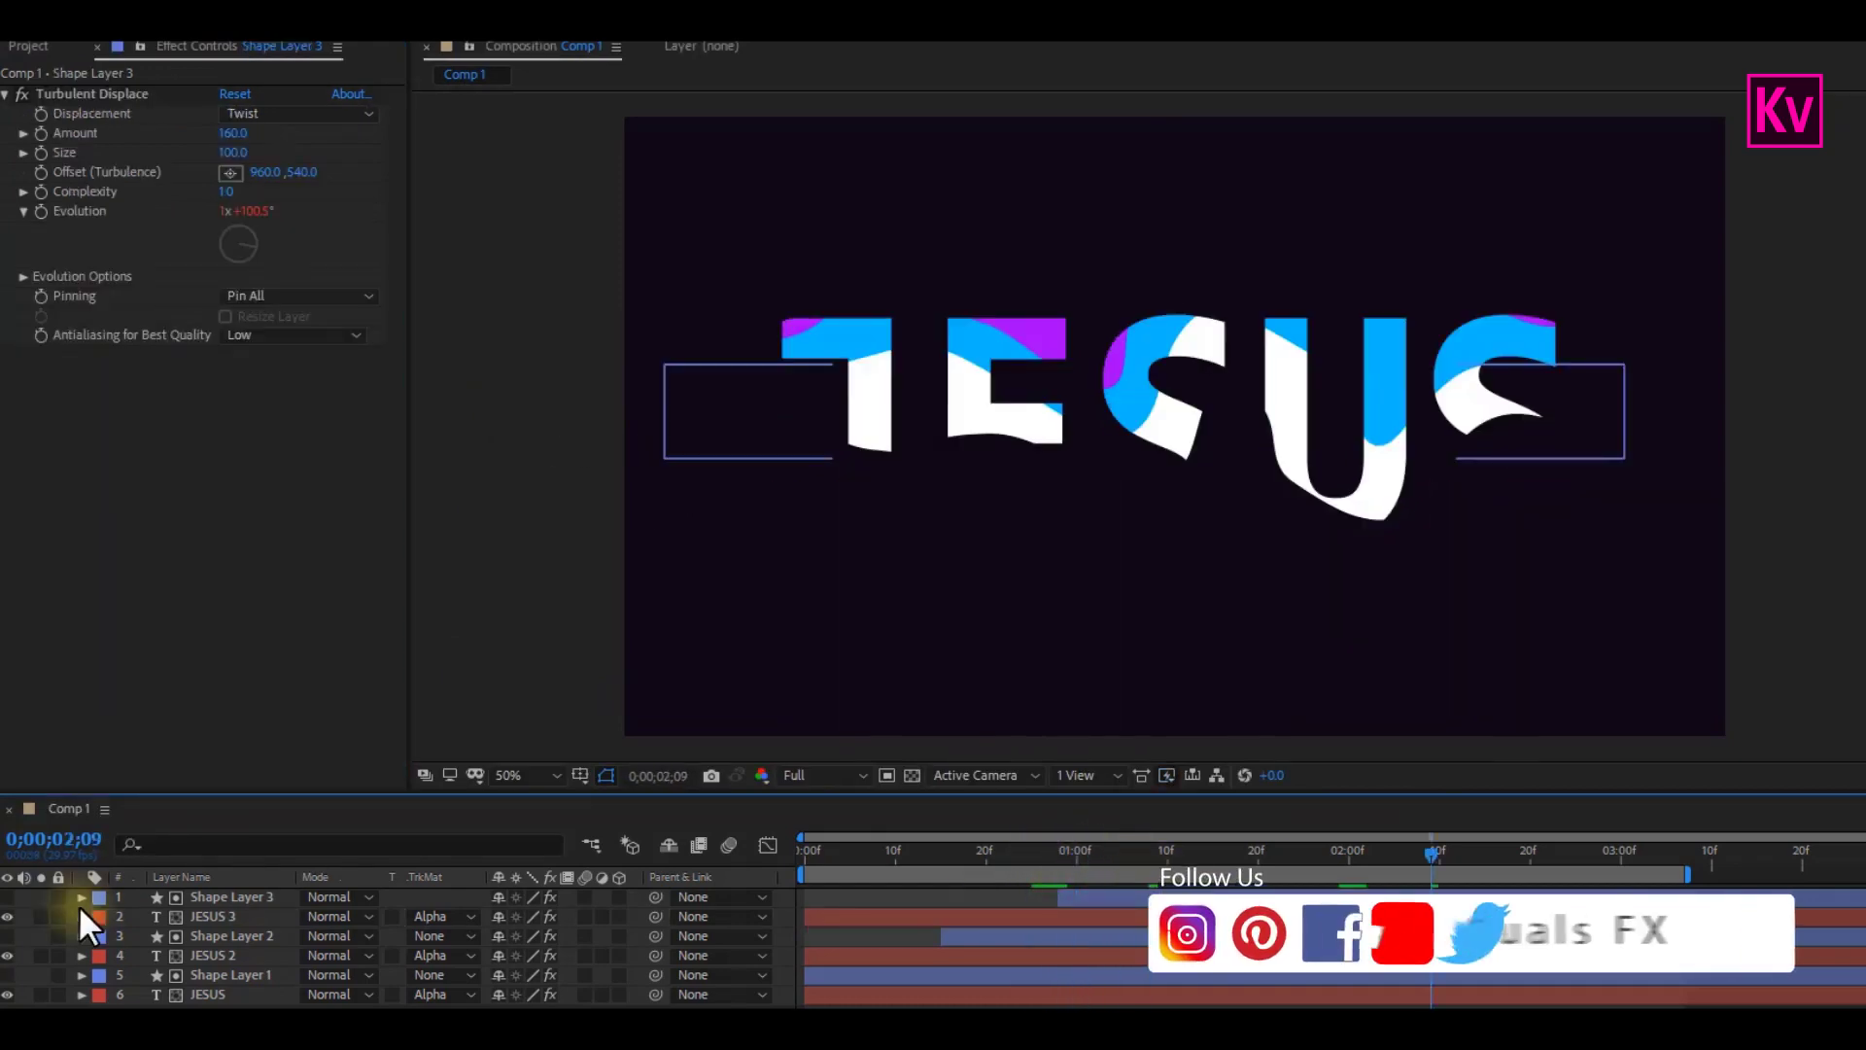
# Step: Resize Shape Layer 3's Rectangle Path 1 to 1674 × 647 so it covers JESUS
pyautogui.click(80, 897)
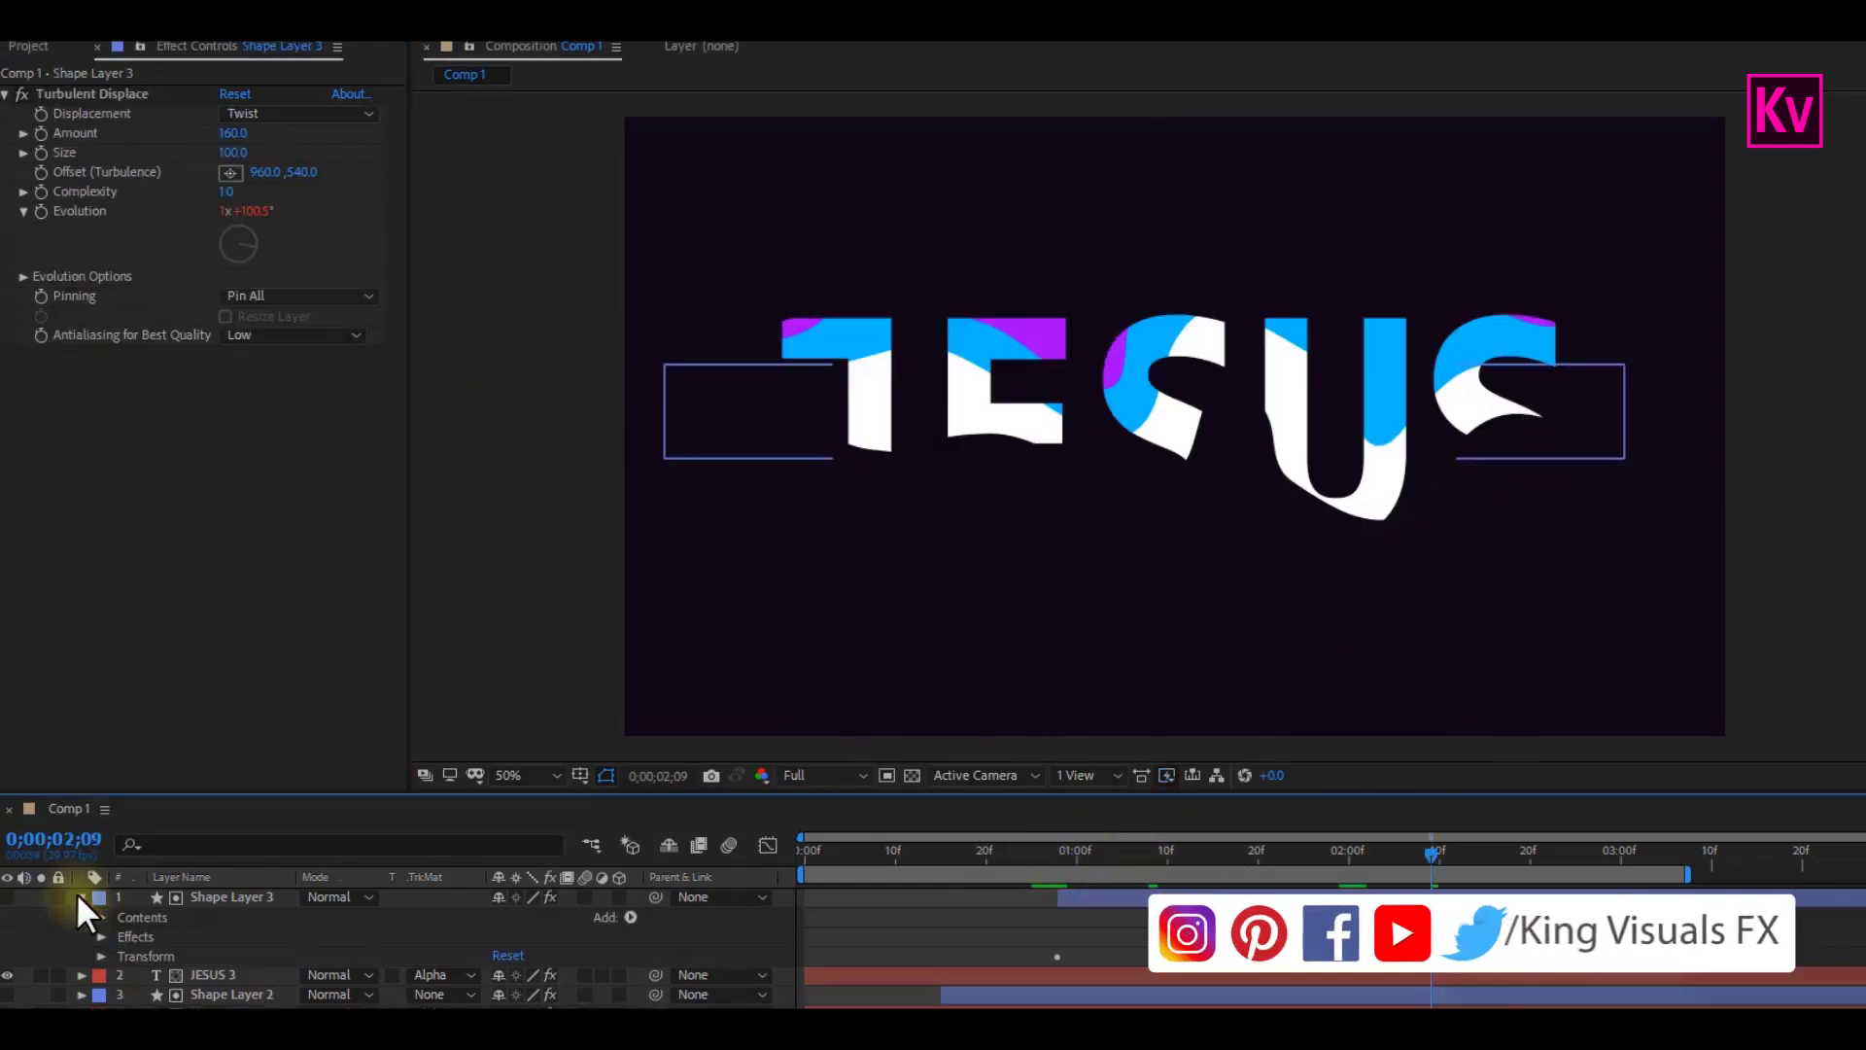
pyautogui.click(101, 917)
pyautogui.click(120, 936)
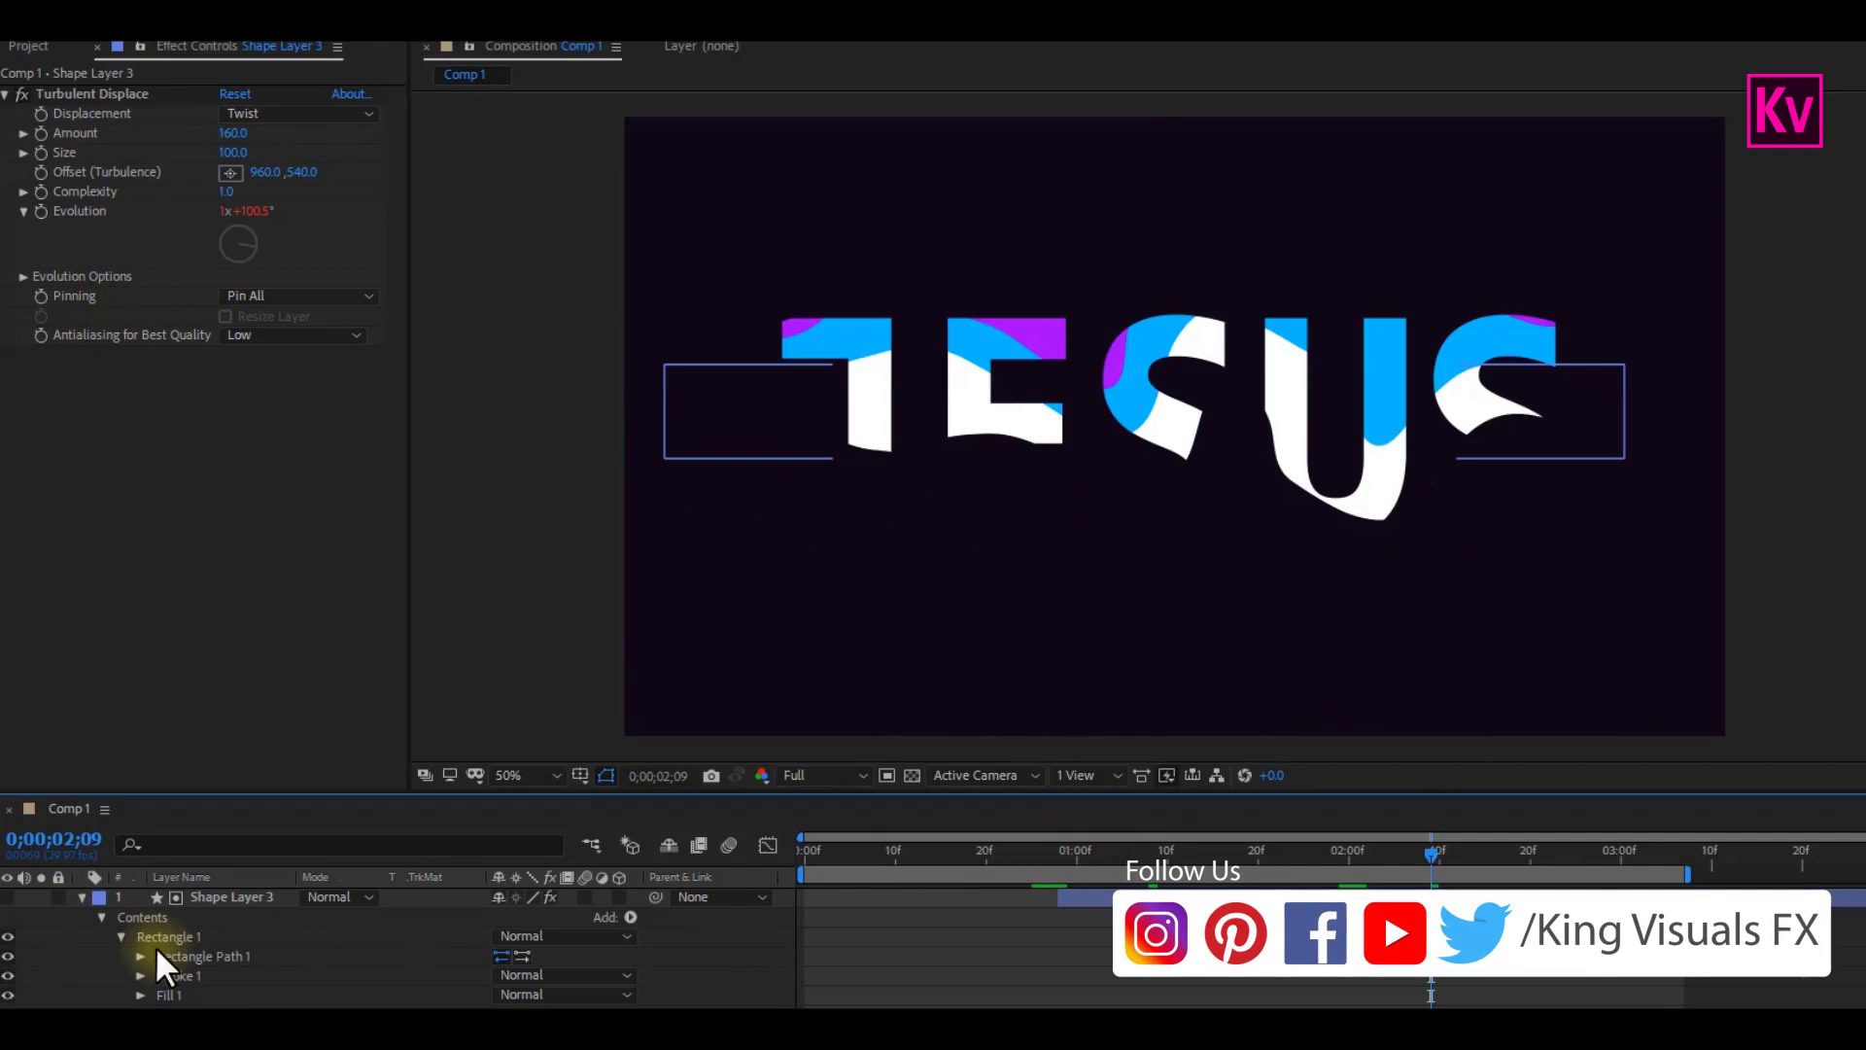
pyautogui.click(139, 957)
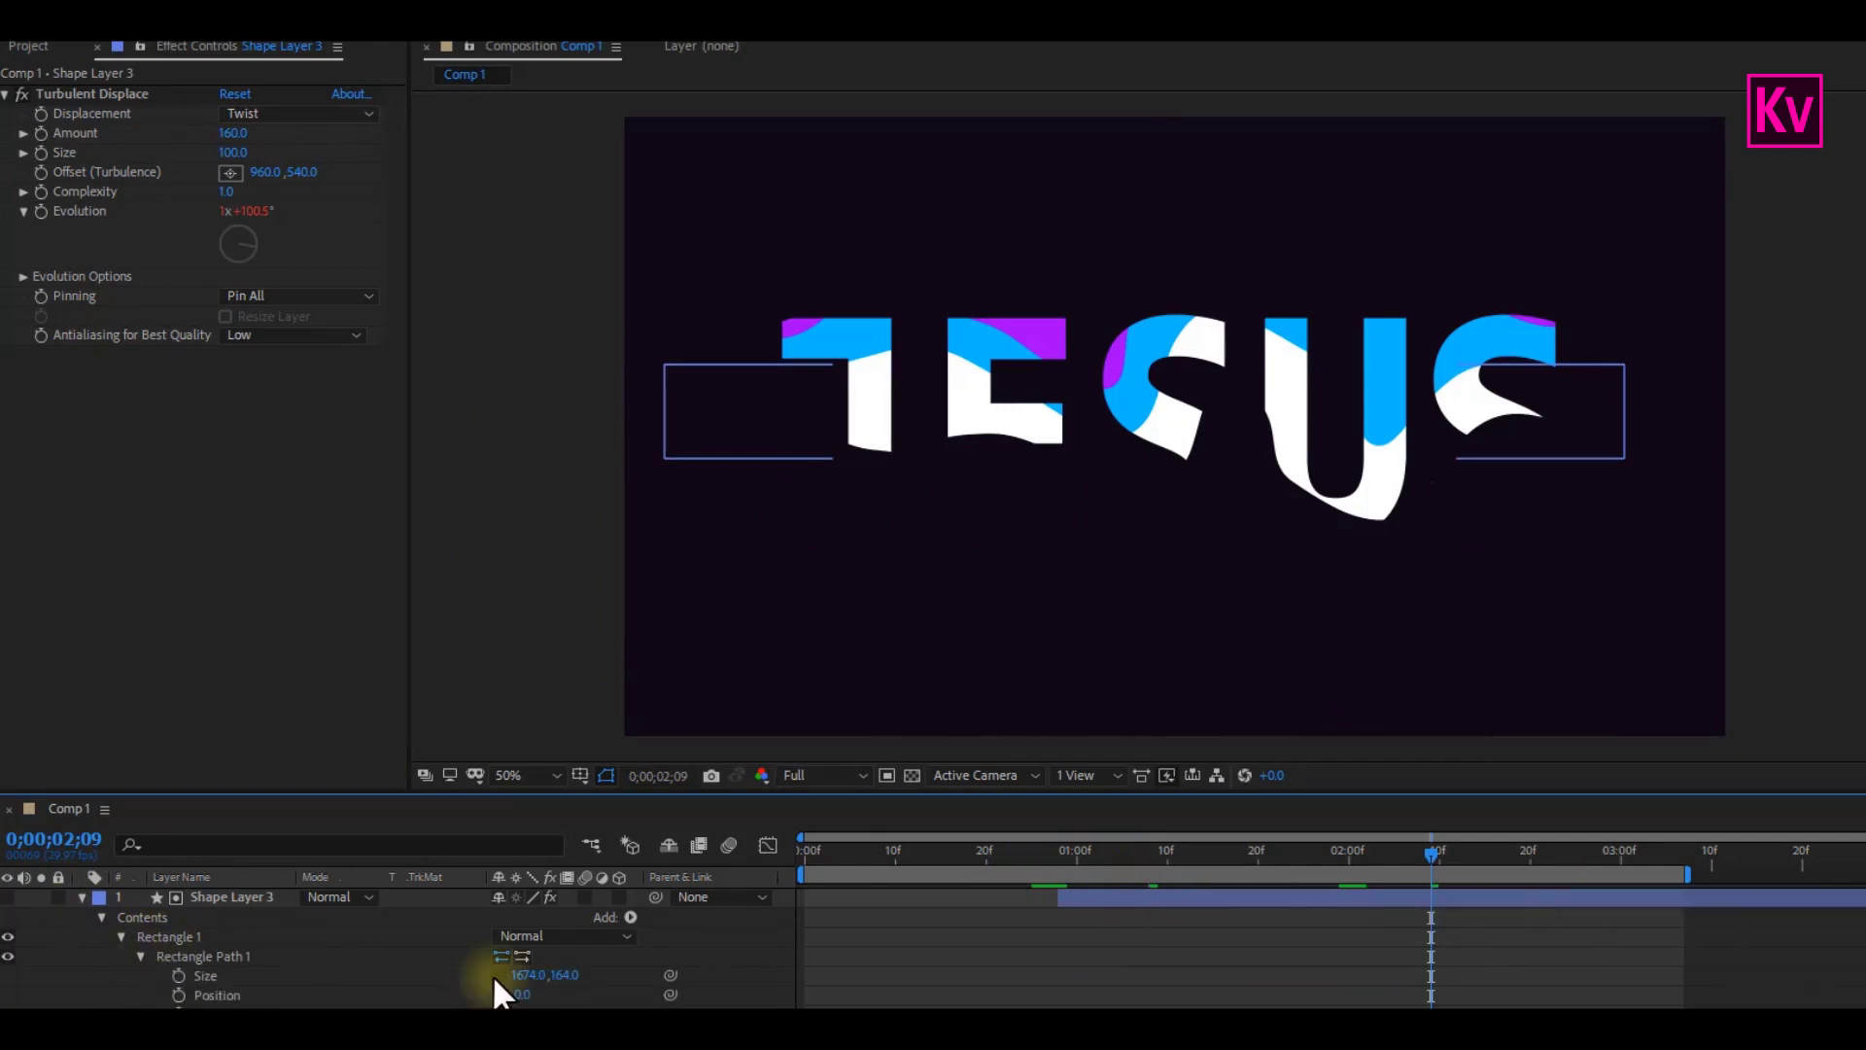
pyautogui.moveTo(561, 976); pyautogui.dragTo(1228, 942)
# Step: Preview the animation from the start, stopping at frame 29
pyautogui.click(79, 894)
pyautogui.click(791, 855)
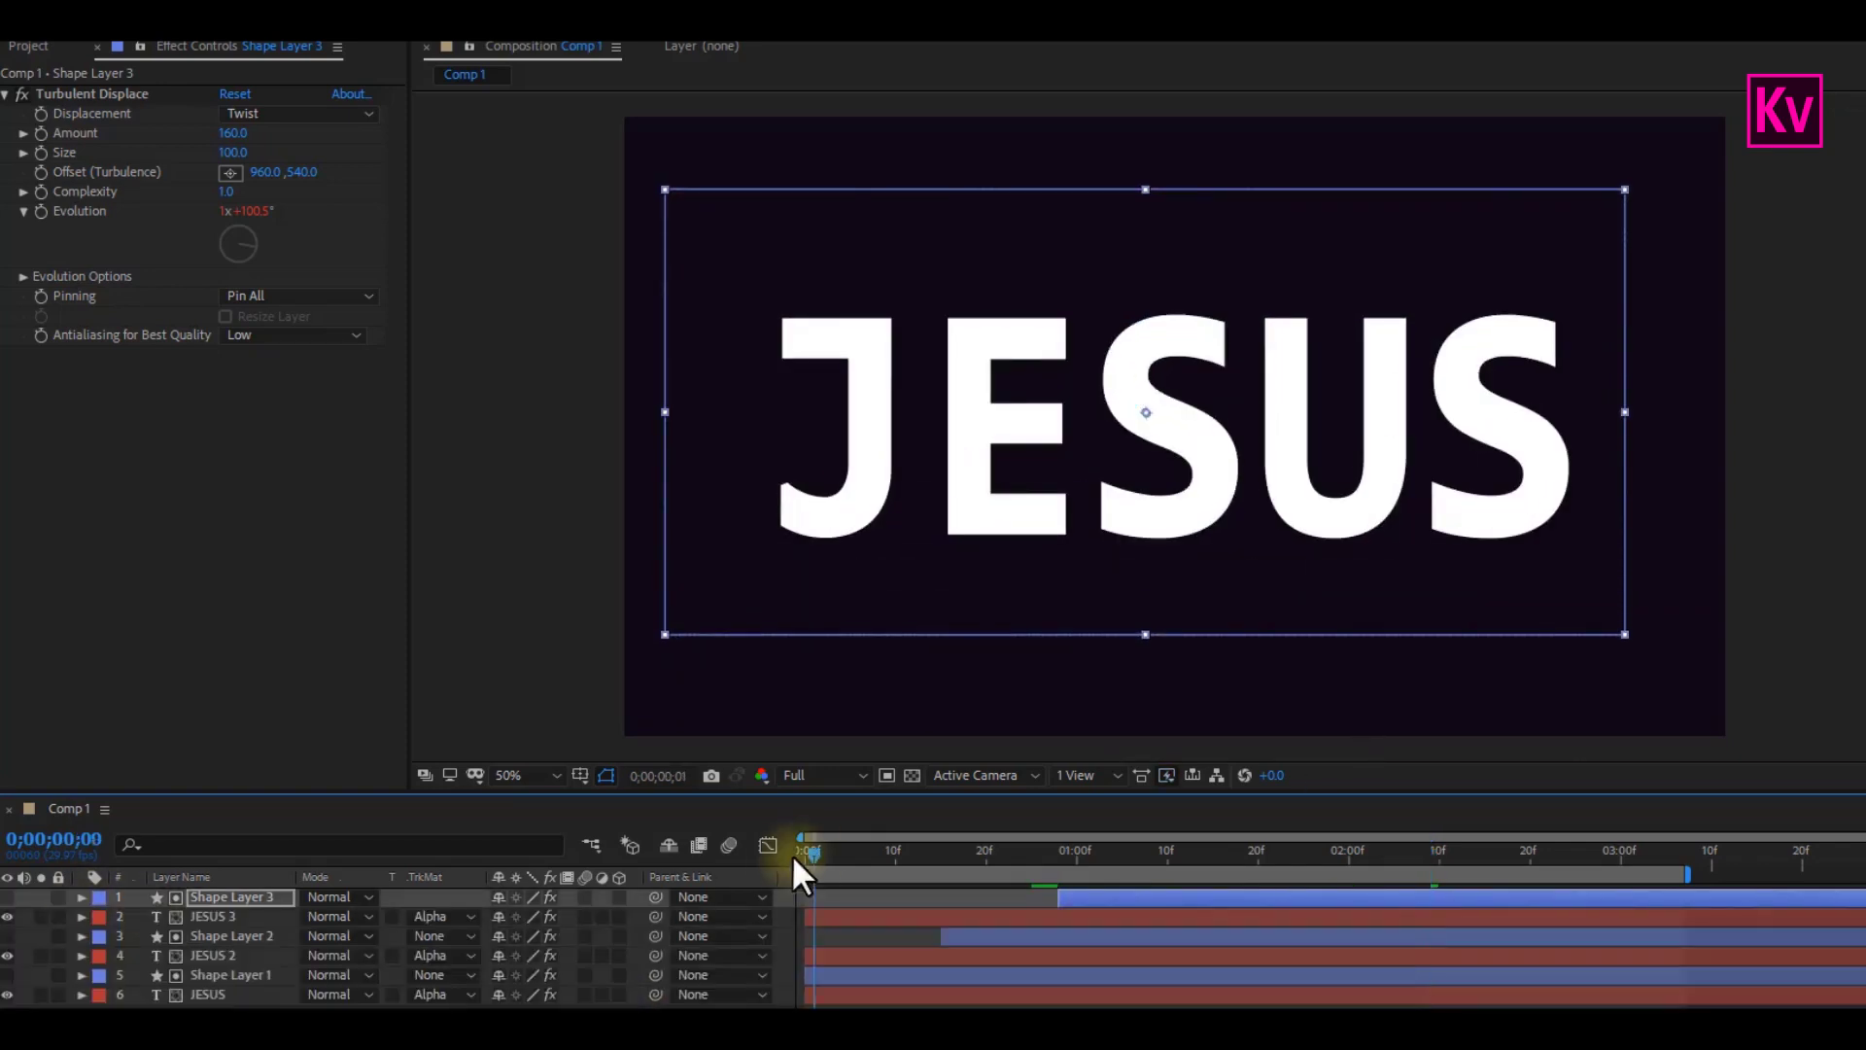
pyautogui.press('space')
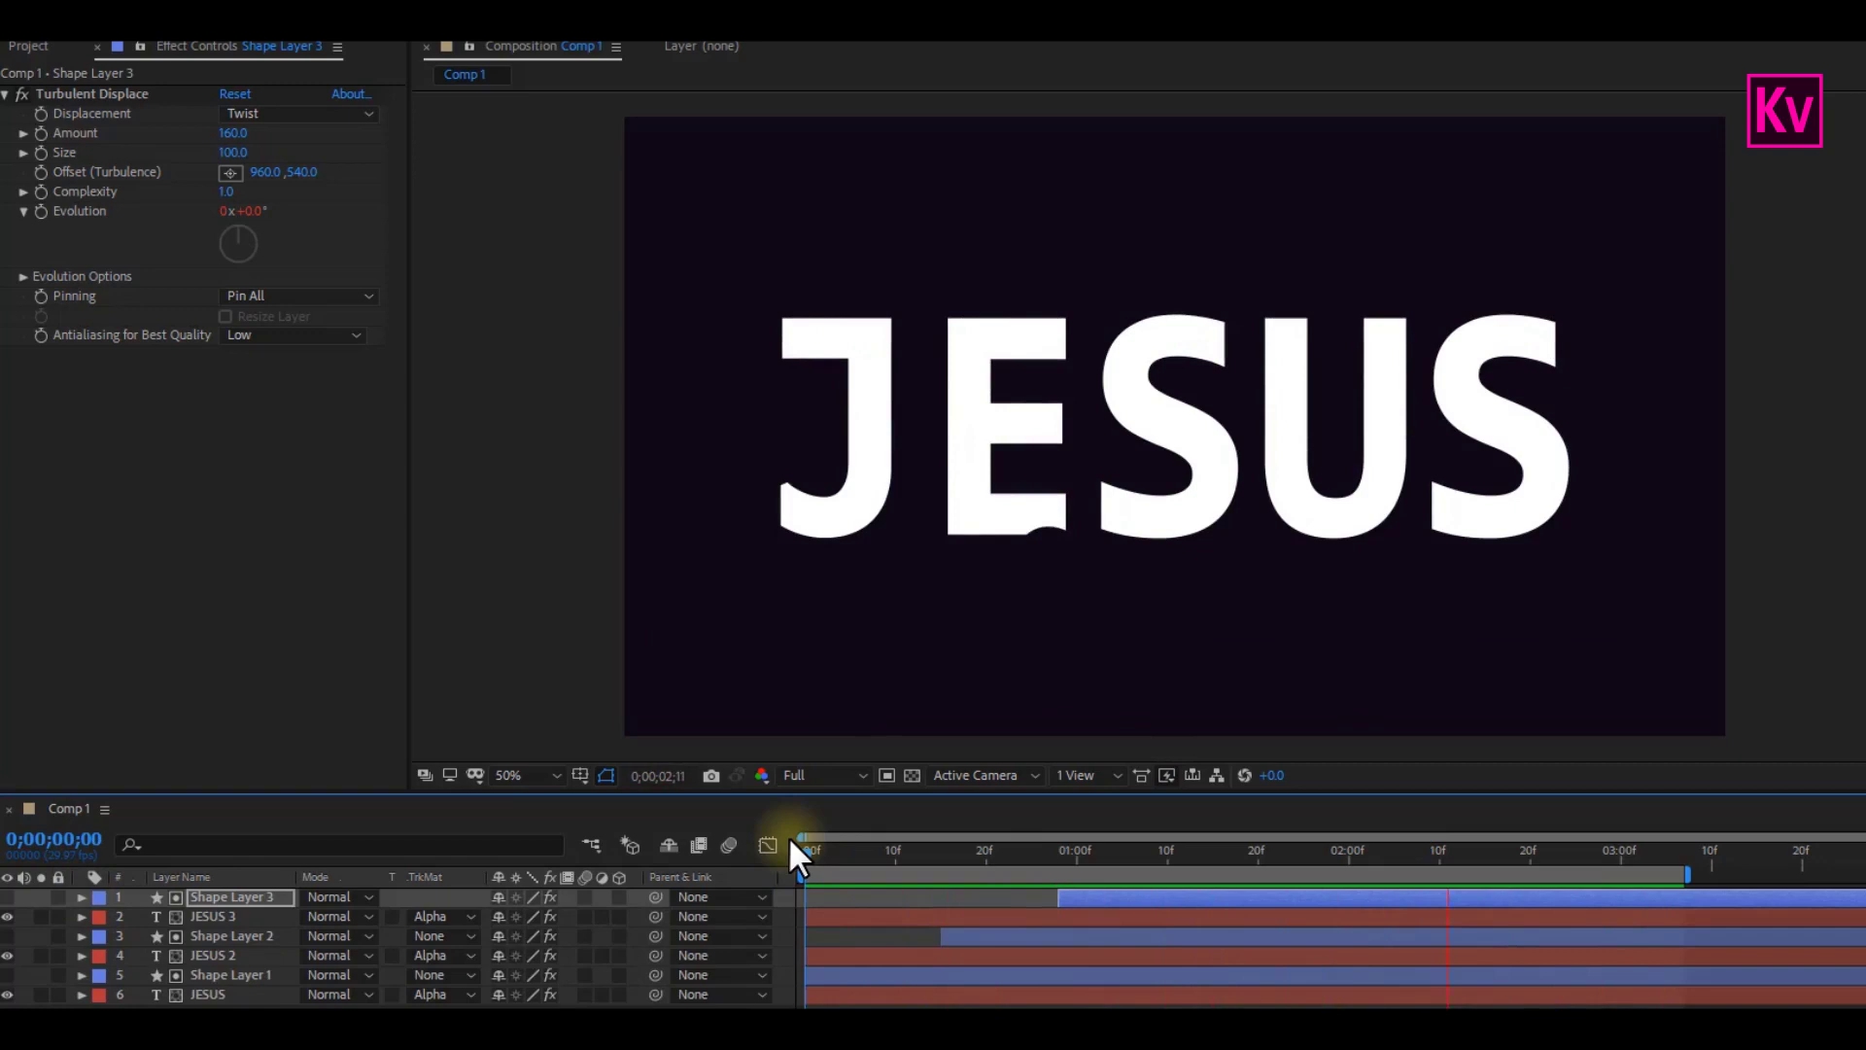
pyautogui.click(1066, 854)
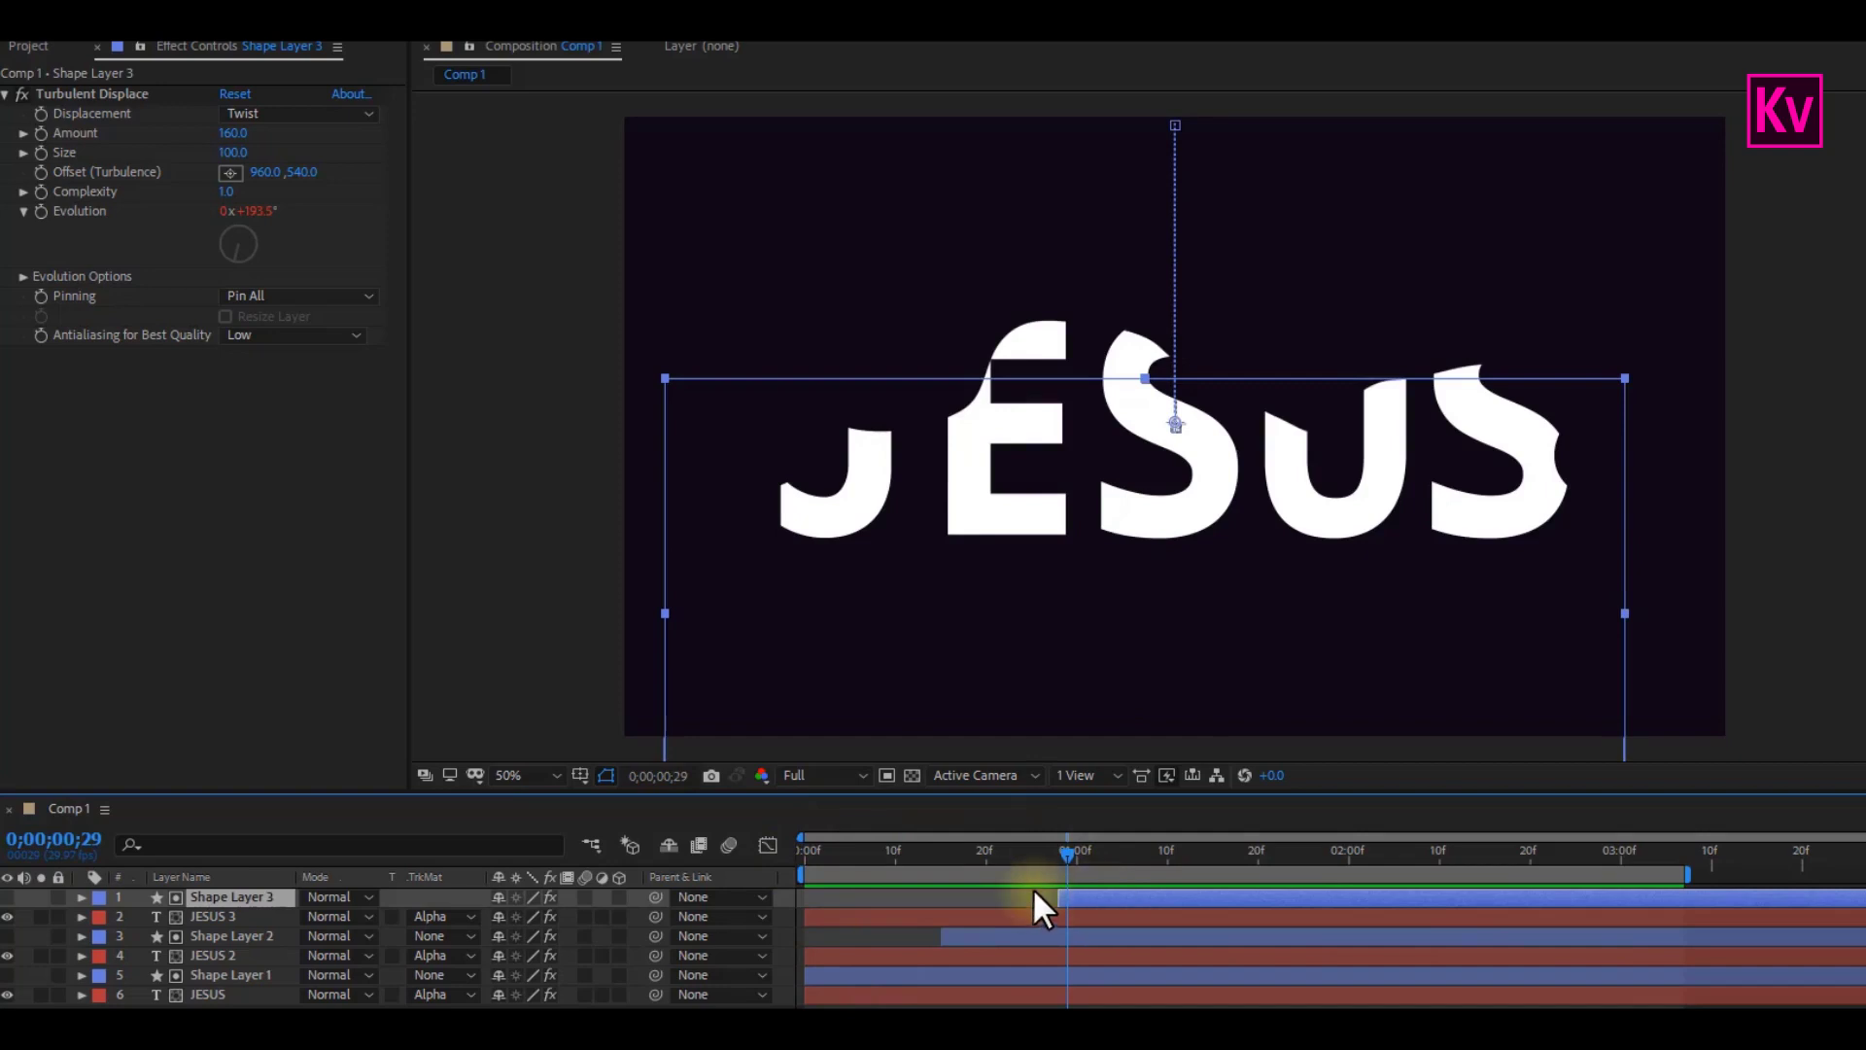
# Step: Lower Shape Layer 3's first Position keyframe and set its end keyframe to Y 213
pyautogui.press('u')
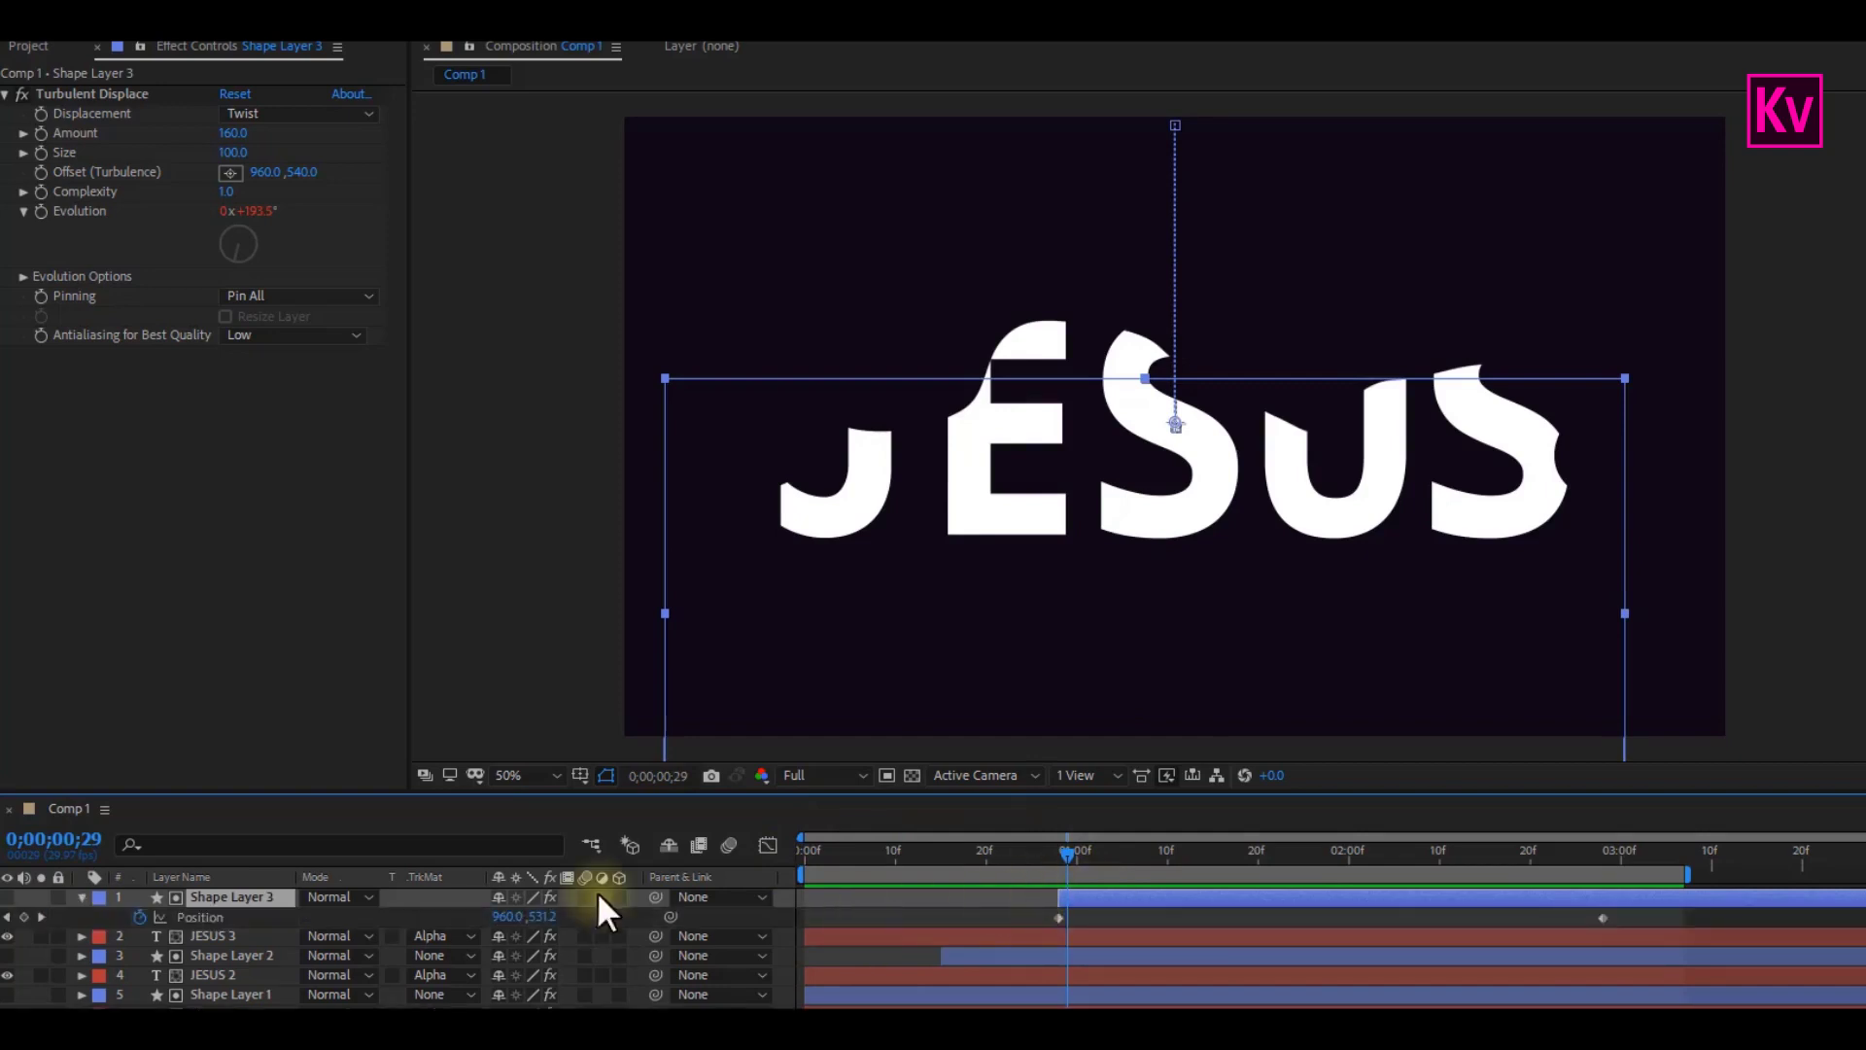
pyautogui.click(7, 917)
pyautogui.moveTo(542, 922); pyautogui.dragTo(972, 917)
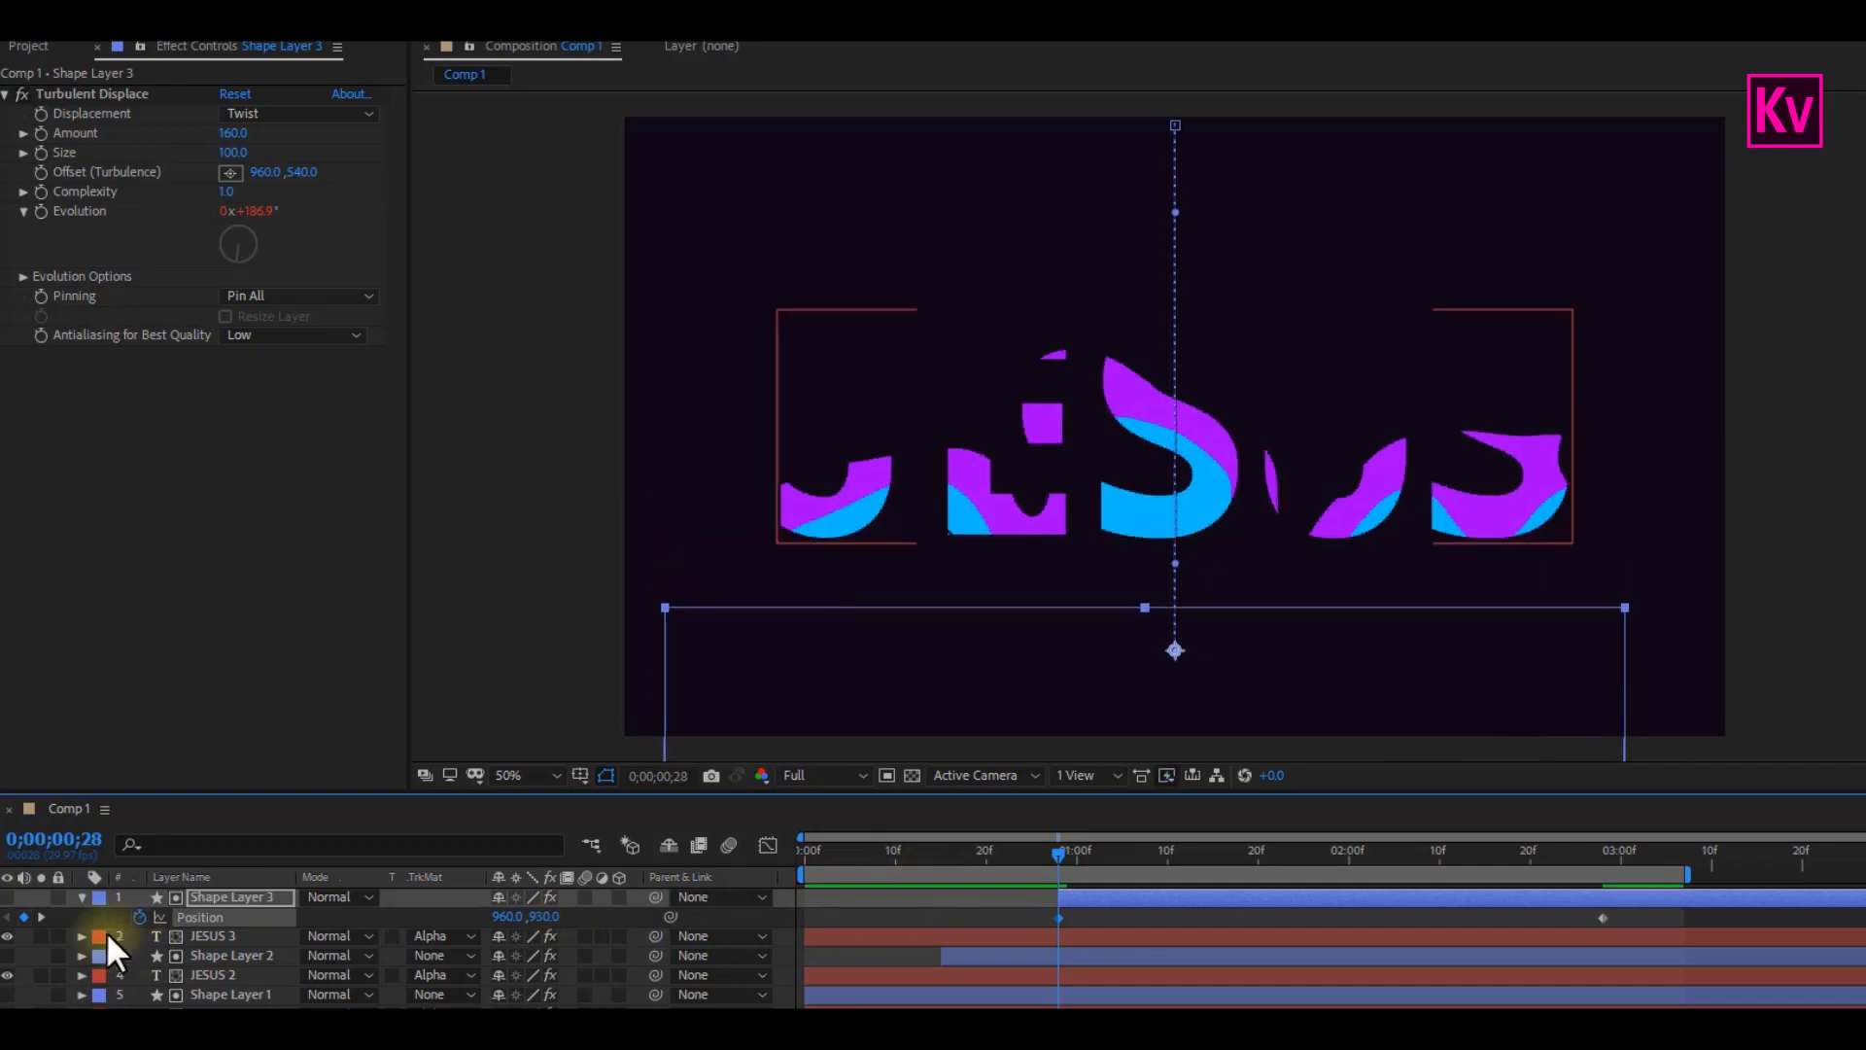
pyautogui.click(41, 917)
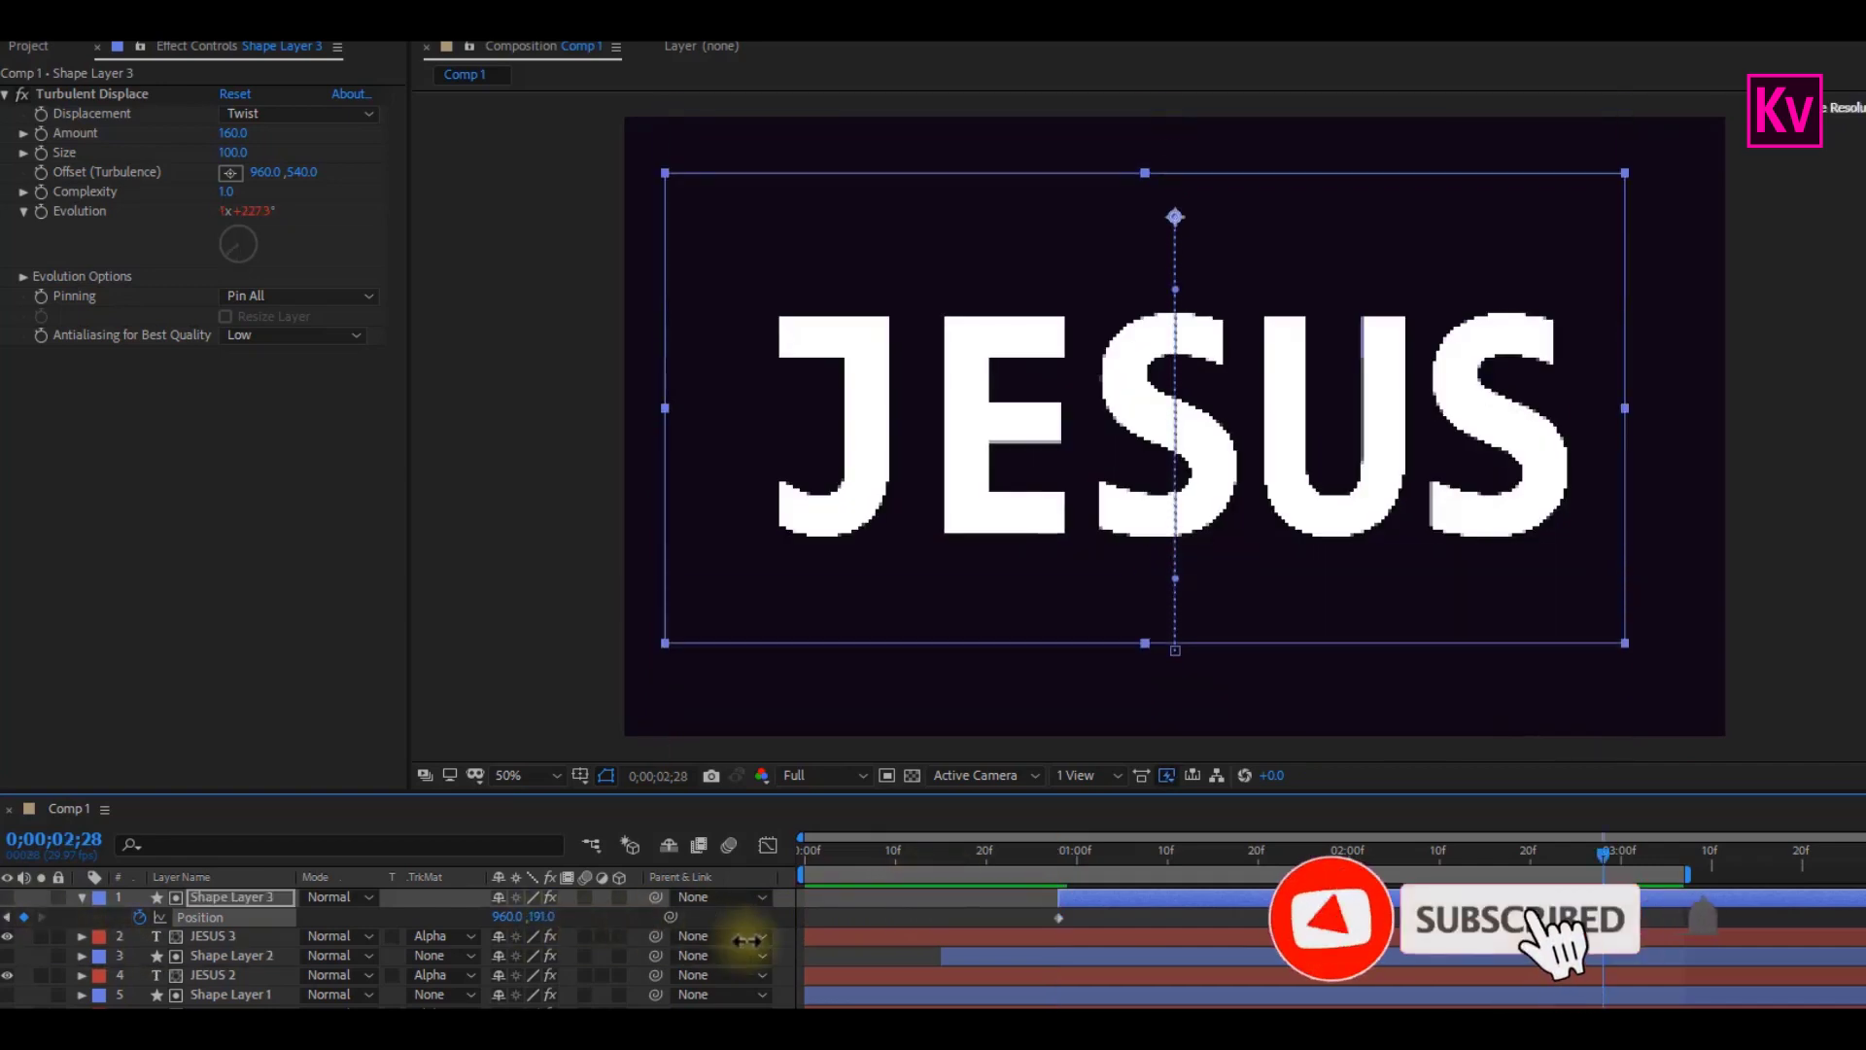
pyautogui.moveTo(749, 941); pyautogui.dragTo(751, 941)
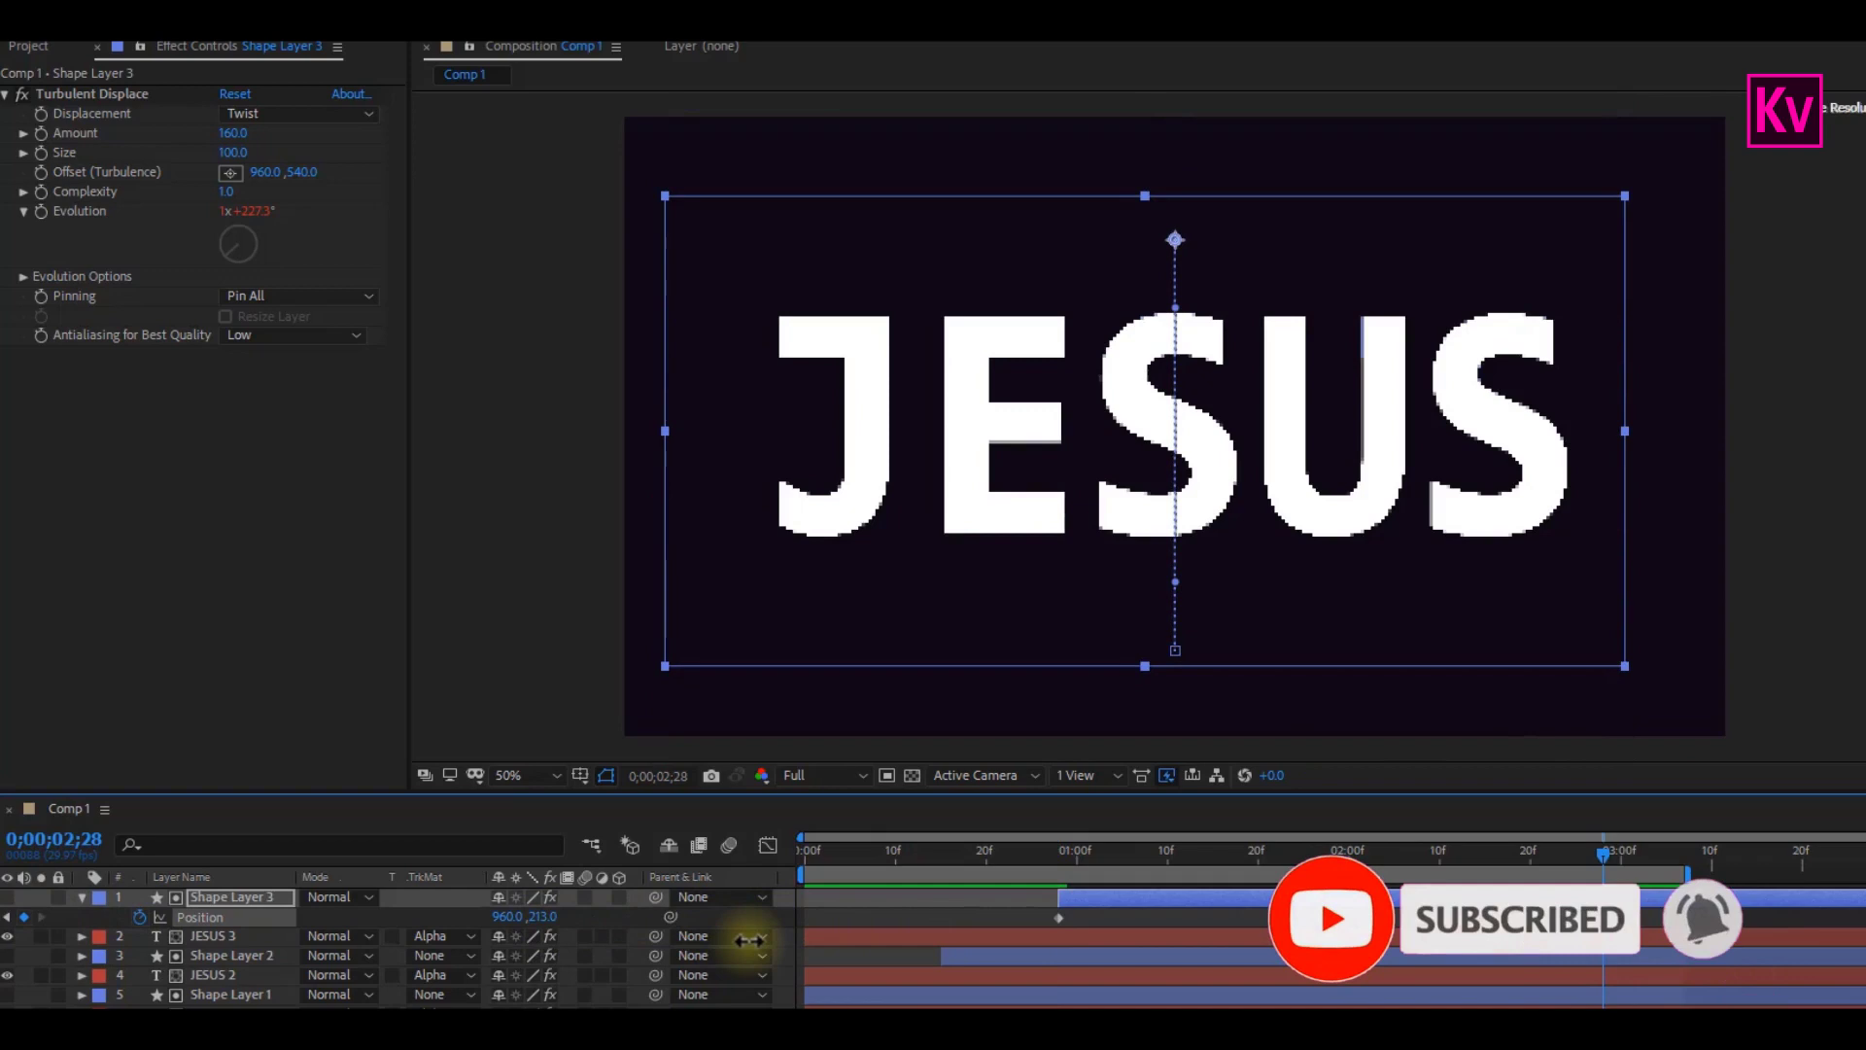
# Step: Play Comp 1 from frame 0, showing JESUS filling with purple, blue and white liquid
pyautogui.click(797, 859)
pyautogui.press('space')
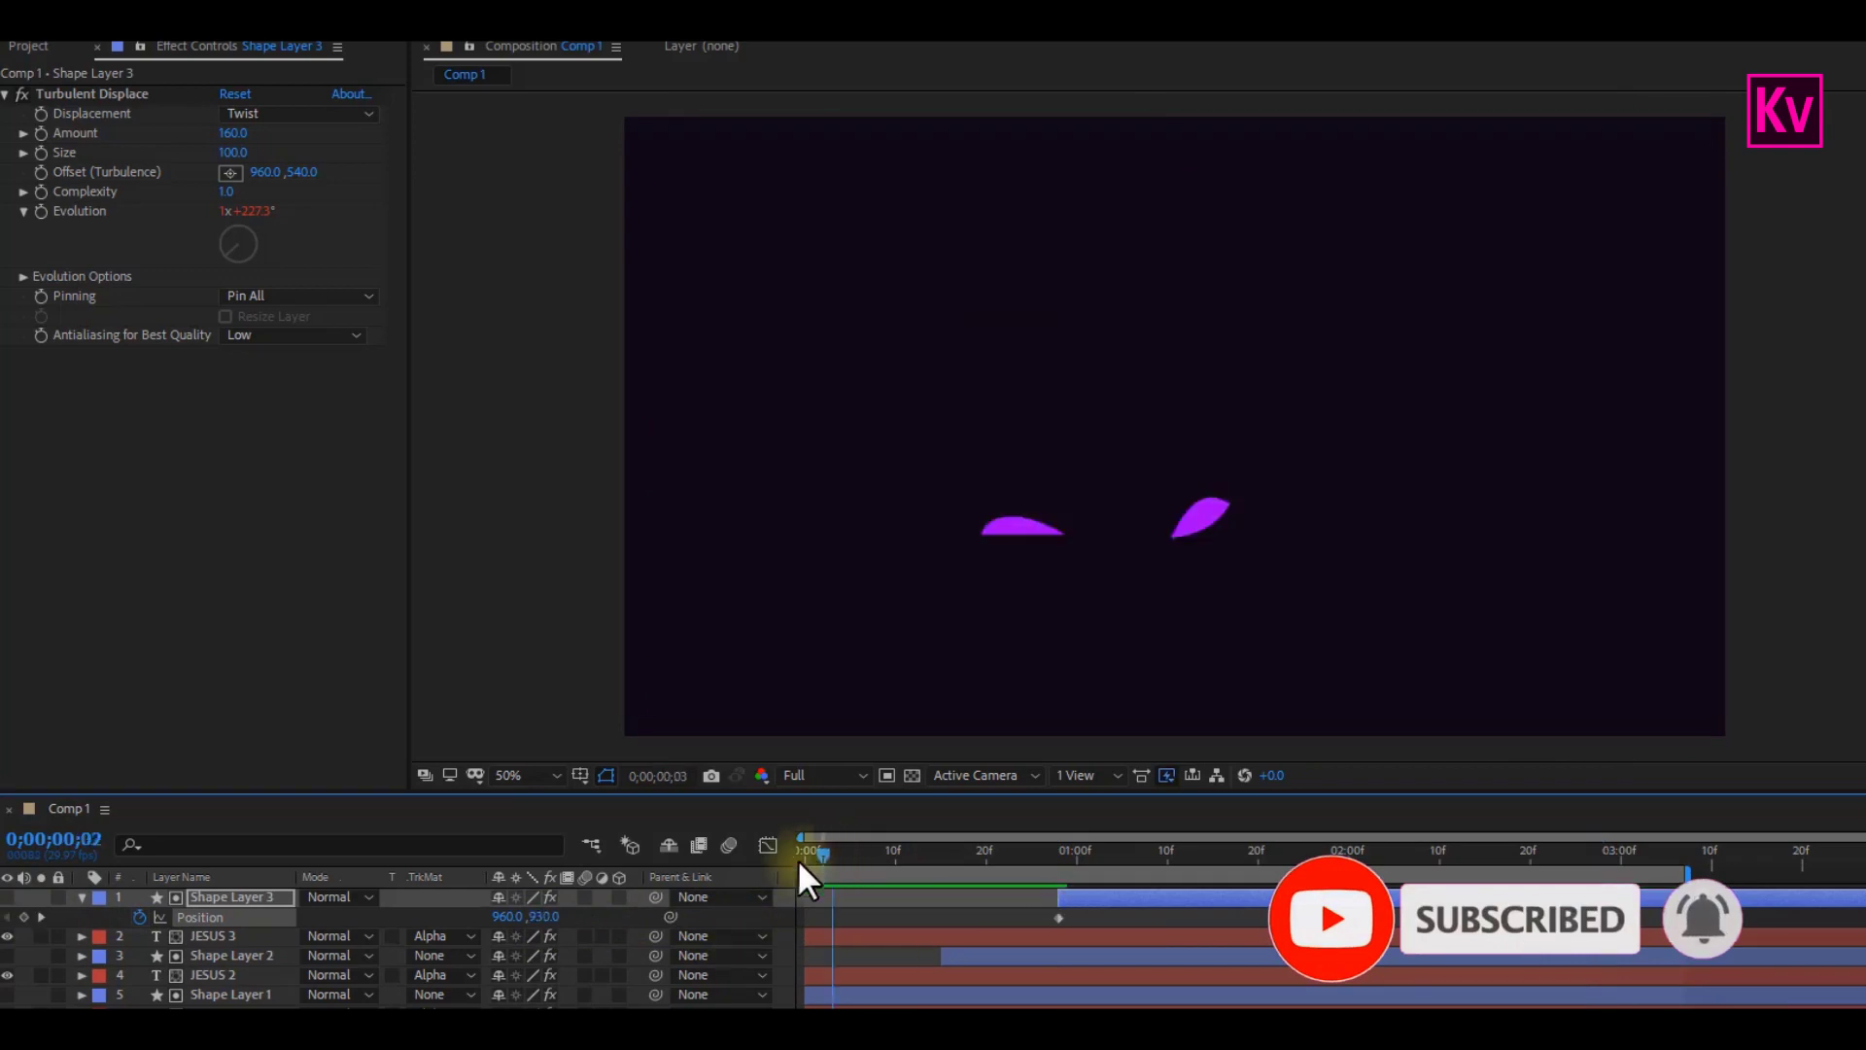
pyautogui.press('u')
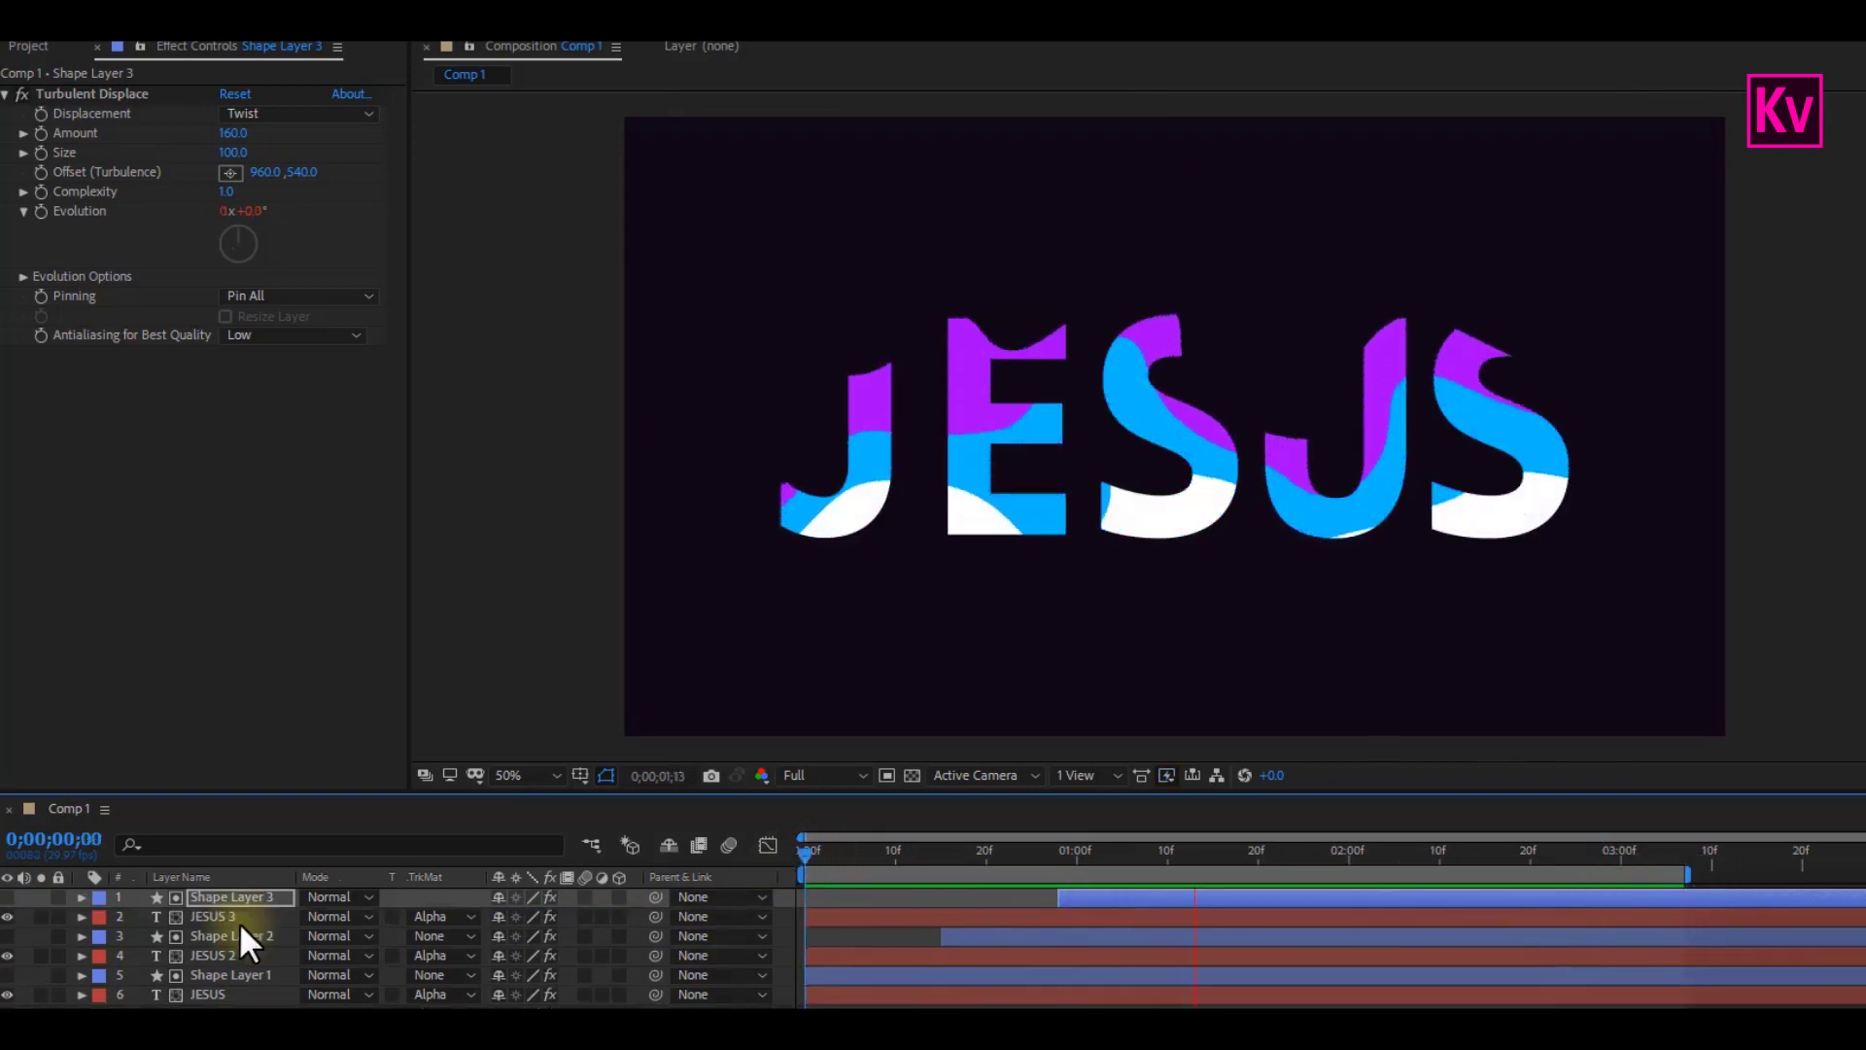